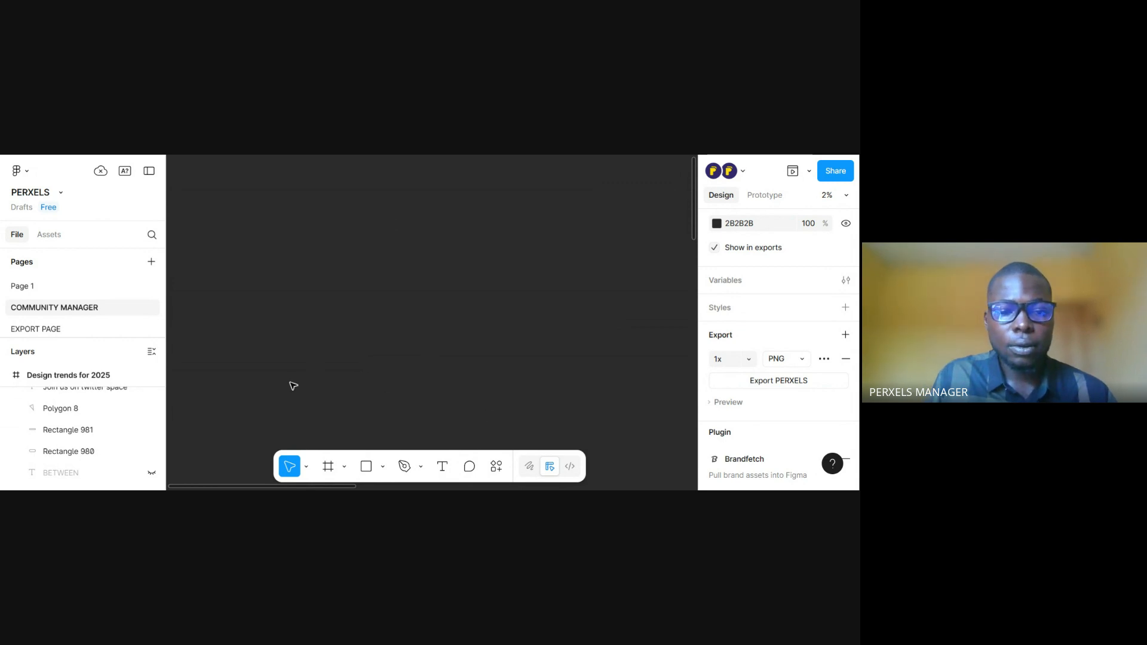
Draw a portrait rectangle about 8448 × 12288 on the empty canvas and place a duplicate to its right
left_click(365, 472)
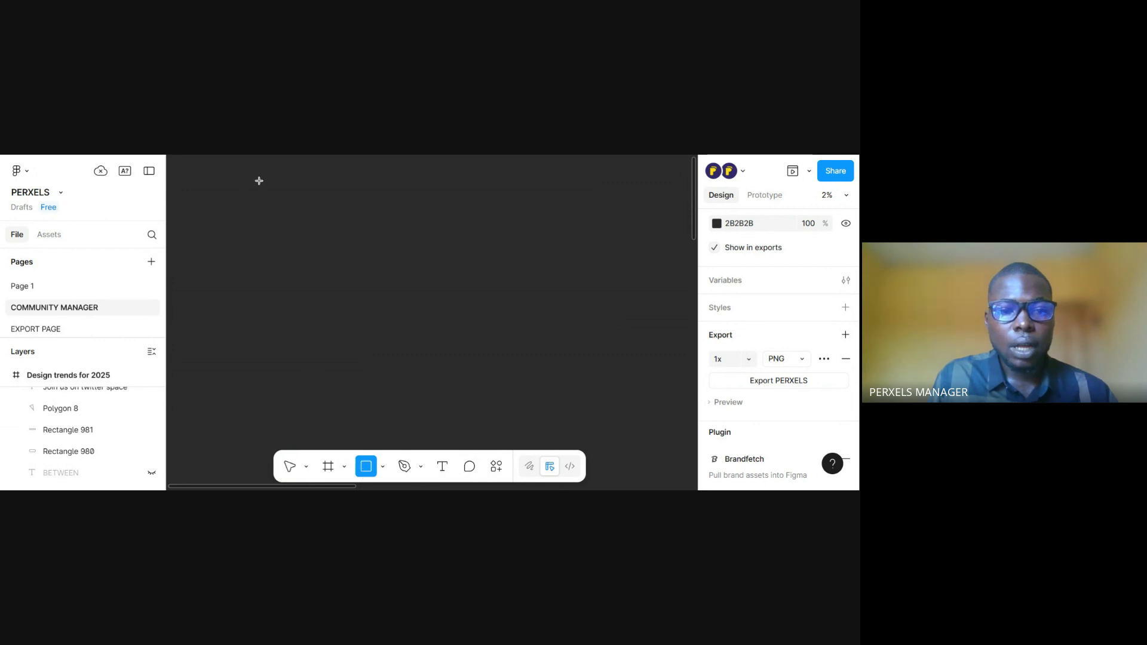
mouse_move(258, 181)
left_mouse_down()
mouse_move(314, 215)
mouse_move(331, 307)
left_mouse_up()
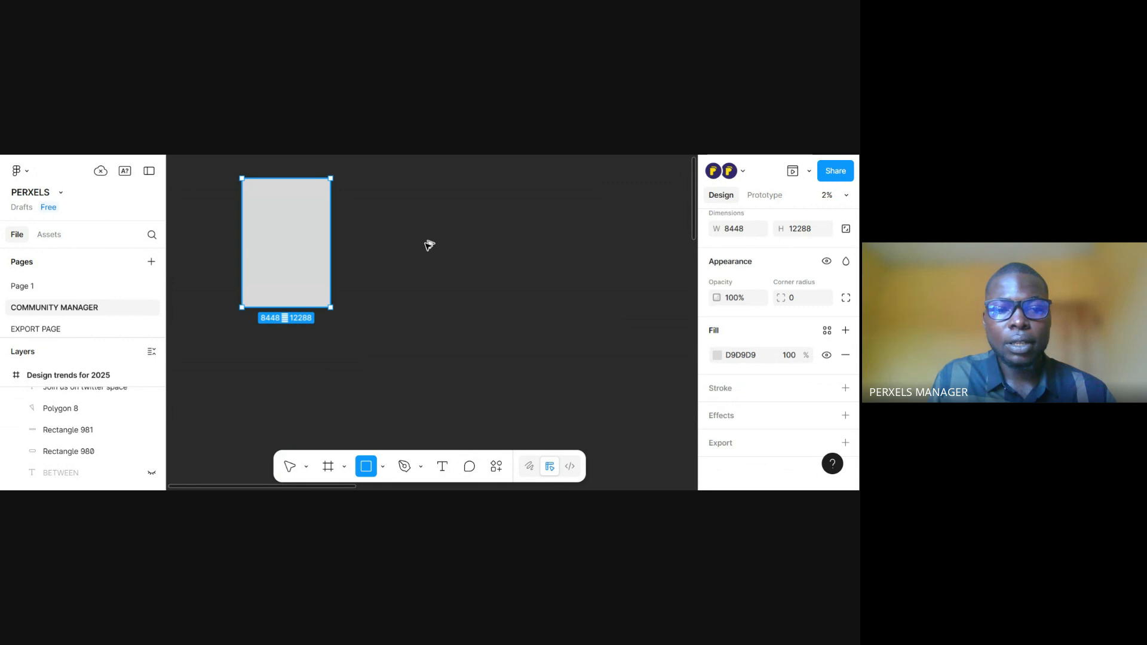
left_click_drag(429, 245, 424, 247)
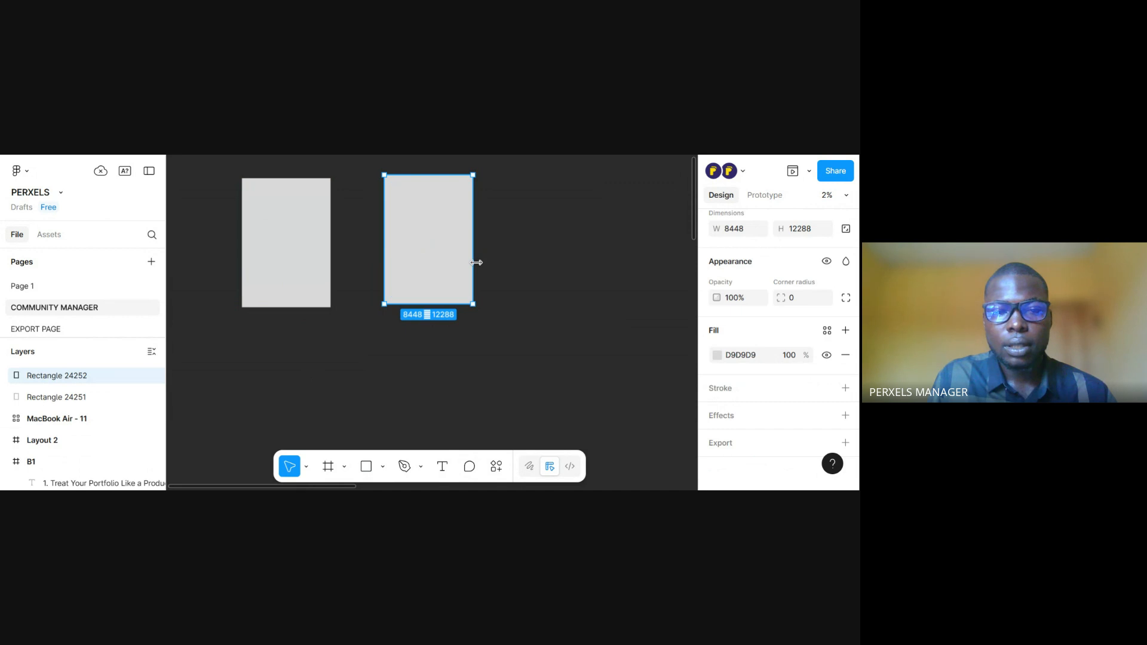
Resize the original rectangle to a width of 600 and a height of 1000
left_click(310, 264)
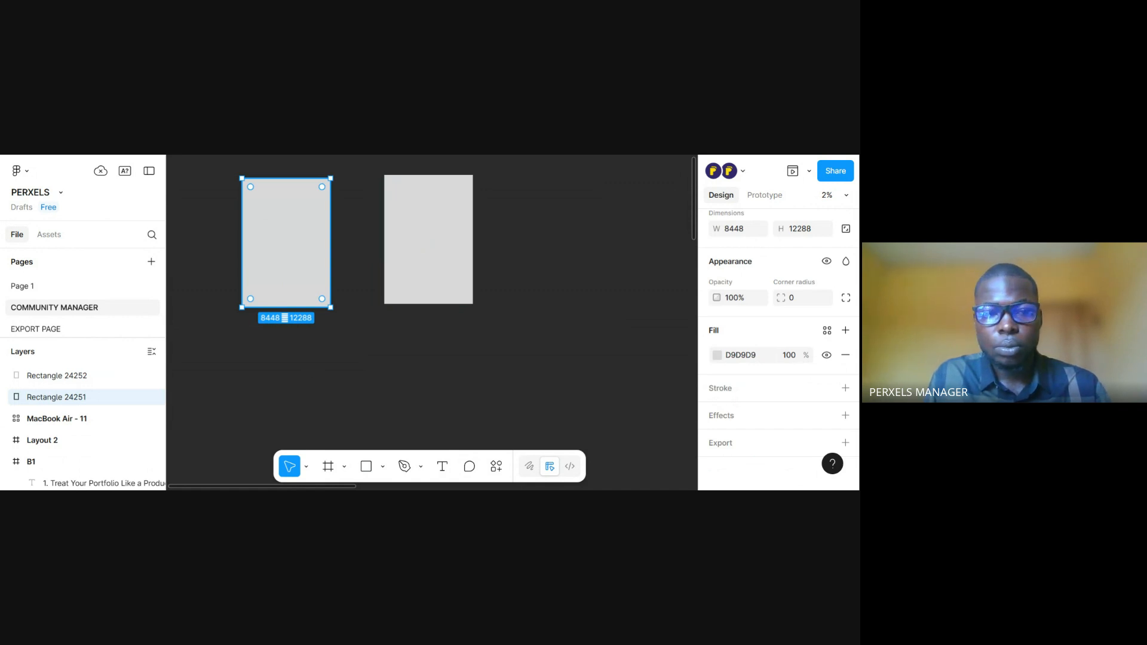
left_click_drag(319, 265, 347, 303)
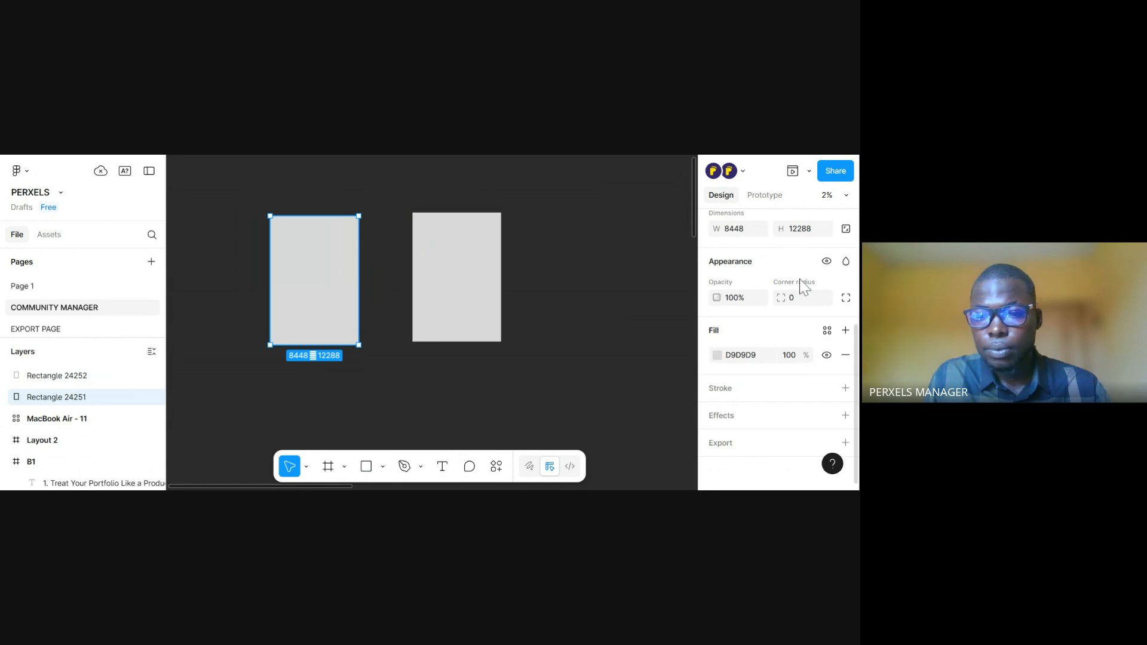
scroll(771, 272, "up", 2)
scroll(770, 272, "down", 2)
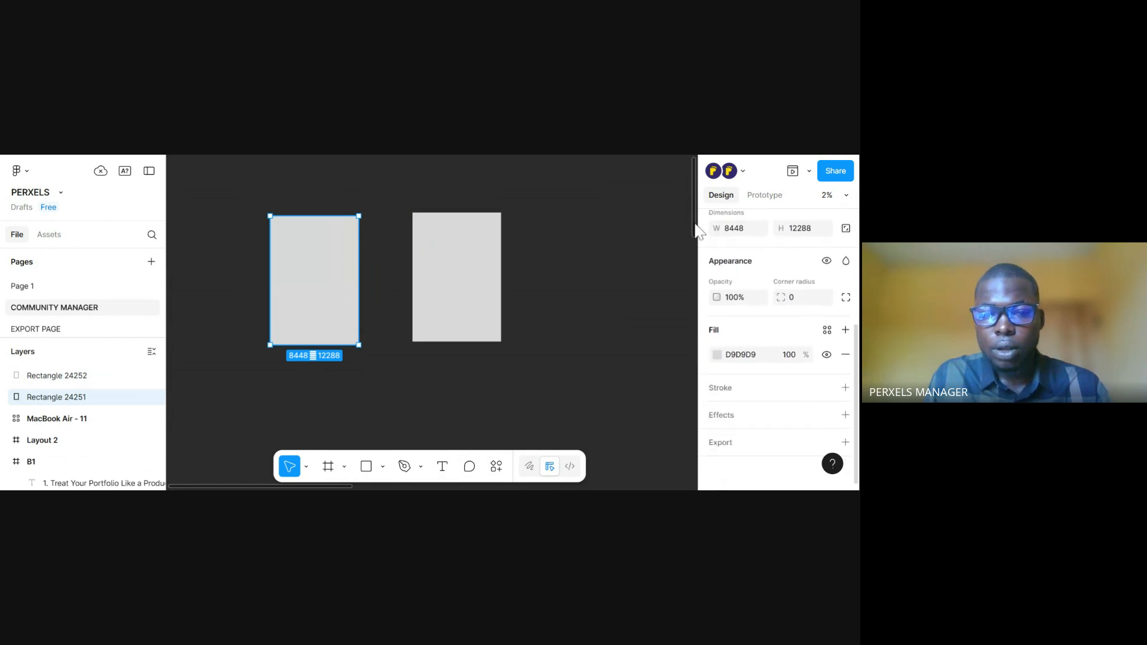
left_click(748, 230)
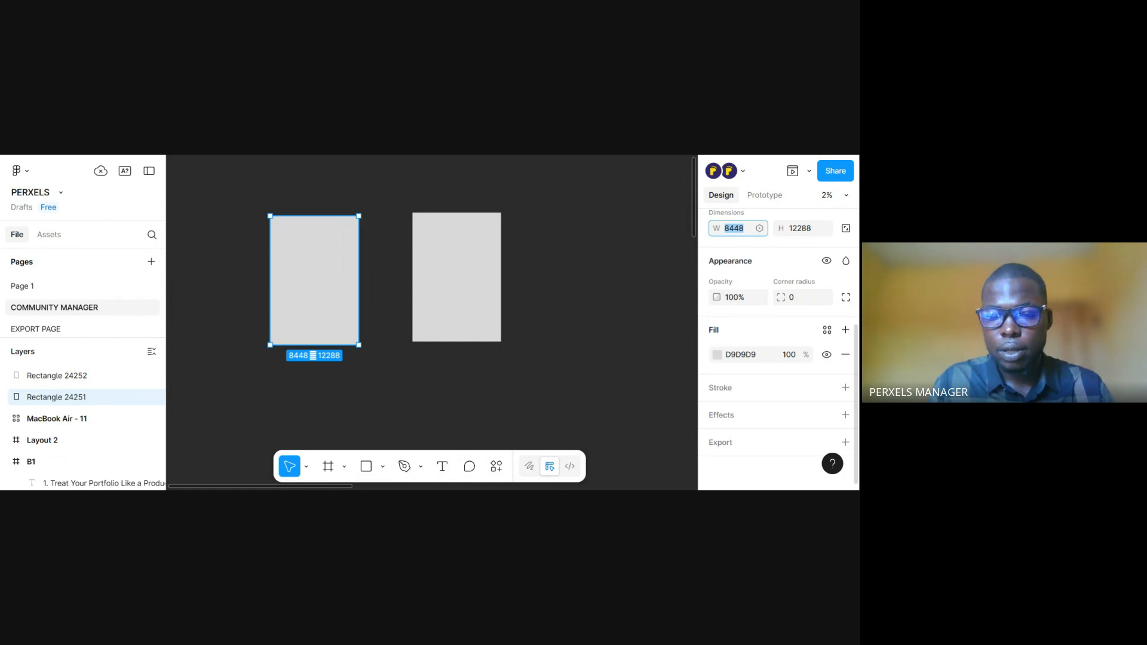
type("600")
left_click(813, 231)
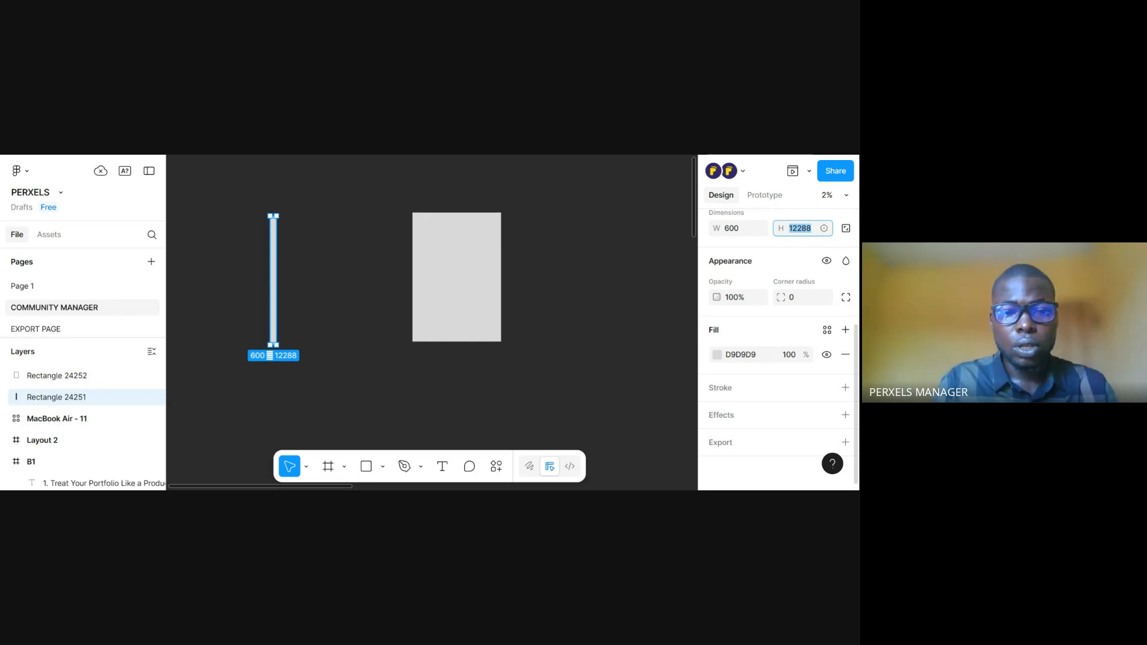
type("1000")
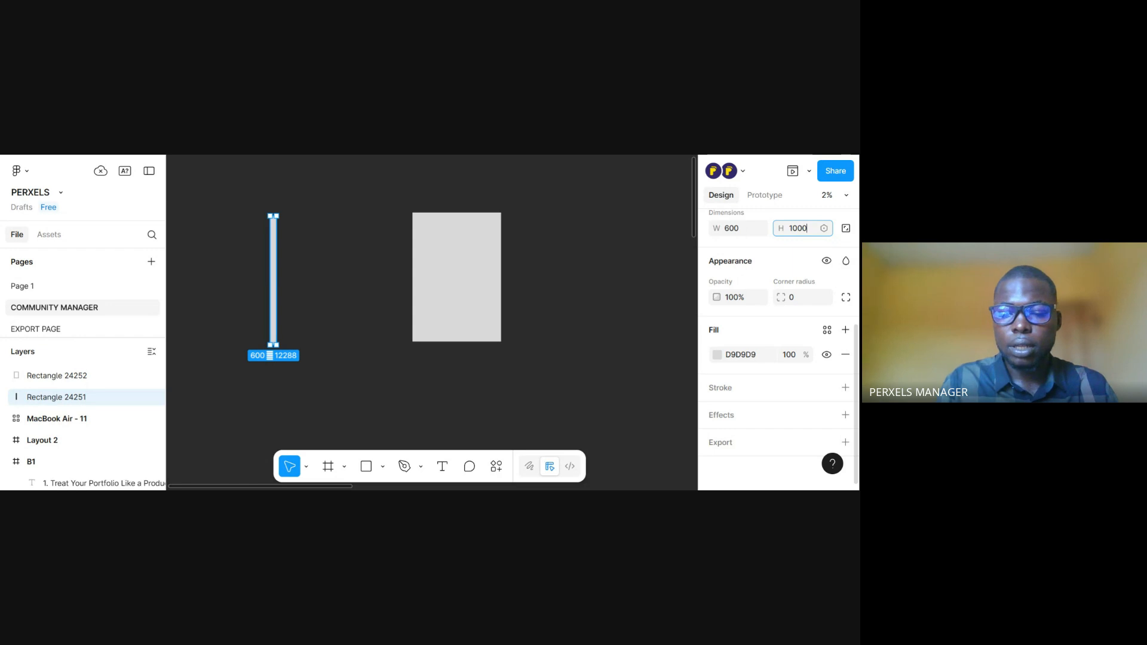
key("Return")
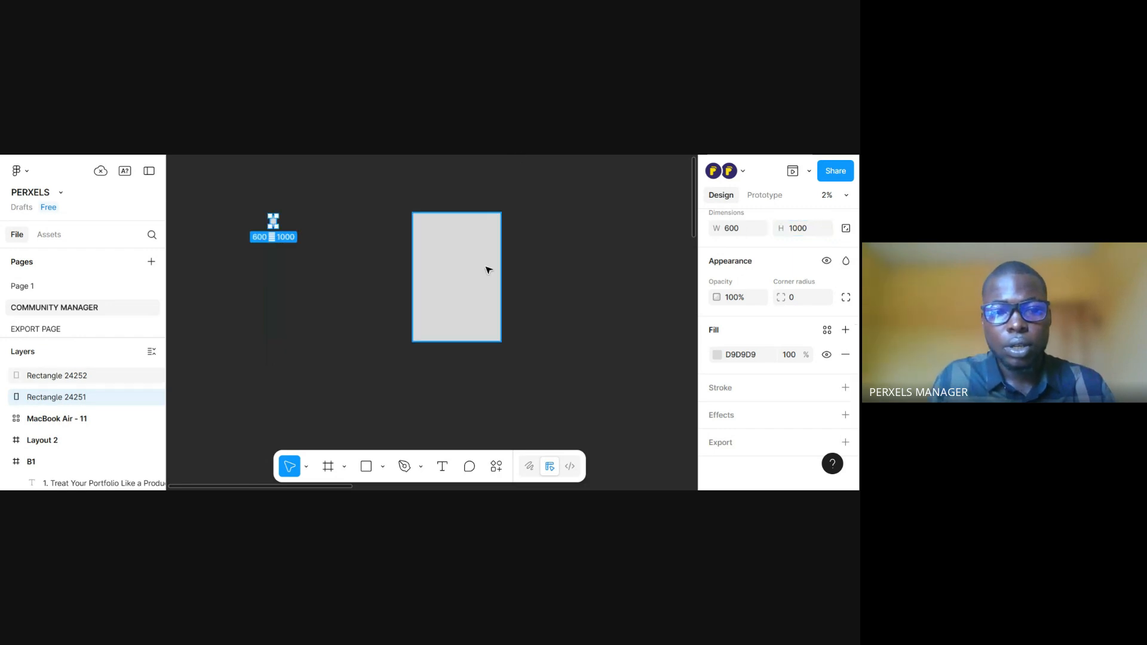
Resize the duplicate rectangle to a width of 800 and a height of 550
left_click(487, 268)
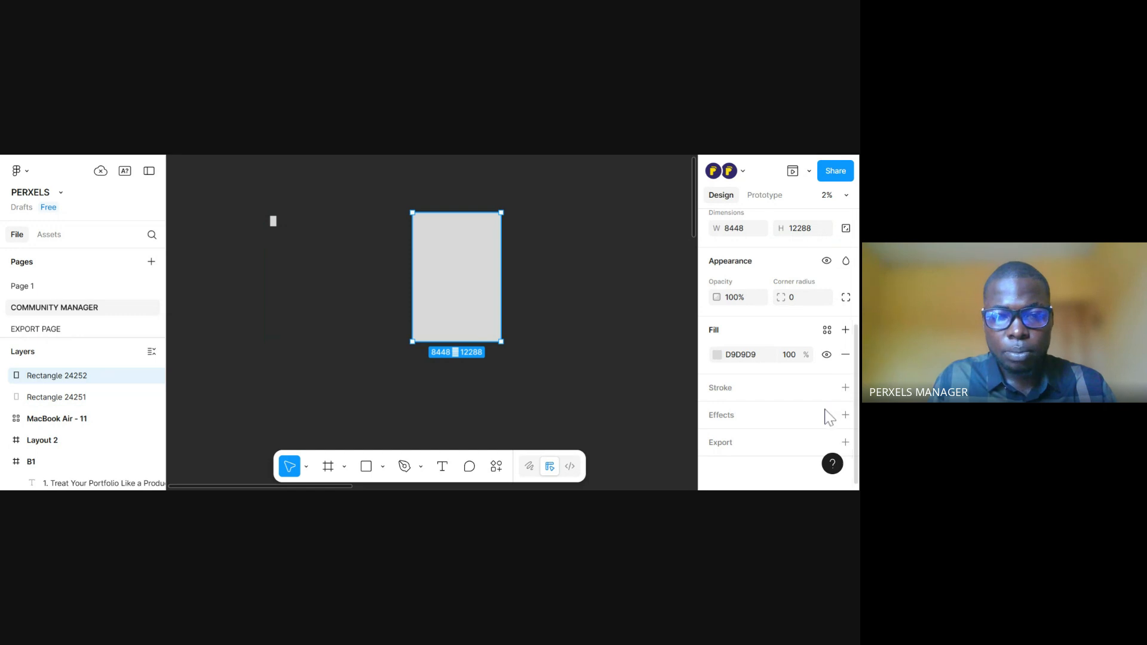
left_click(748, 228)
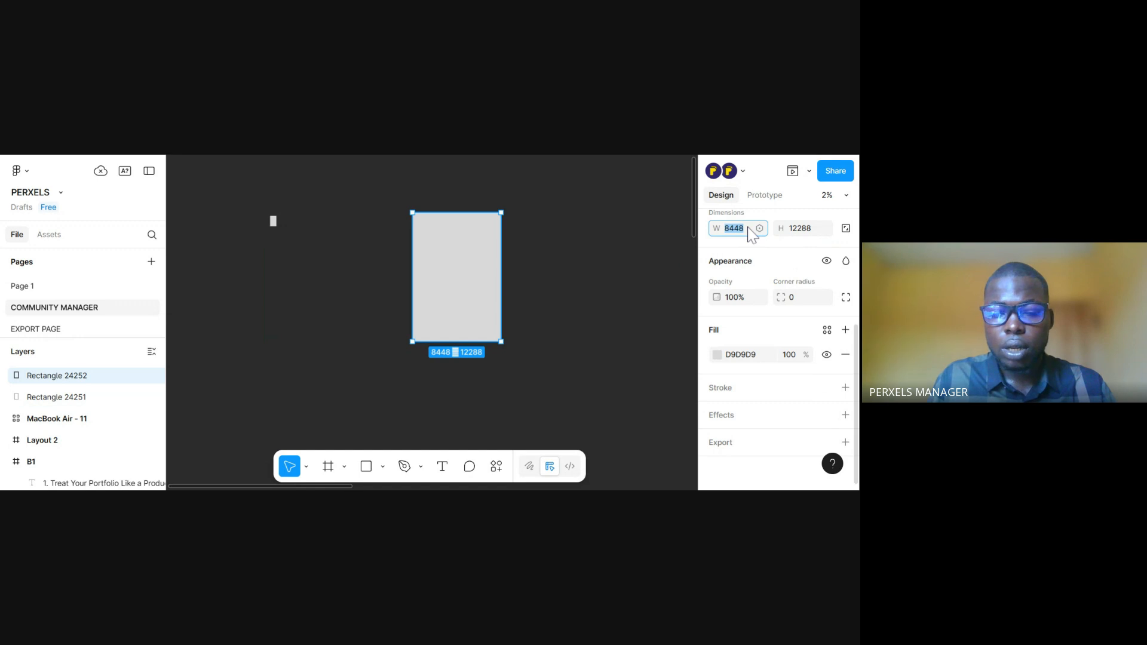
type("800")
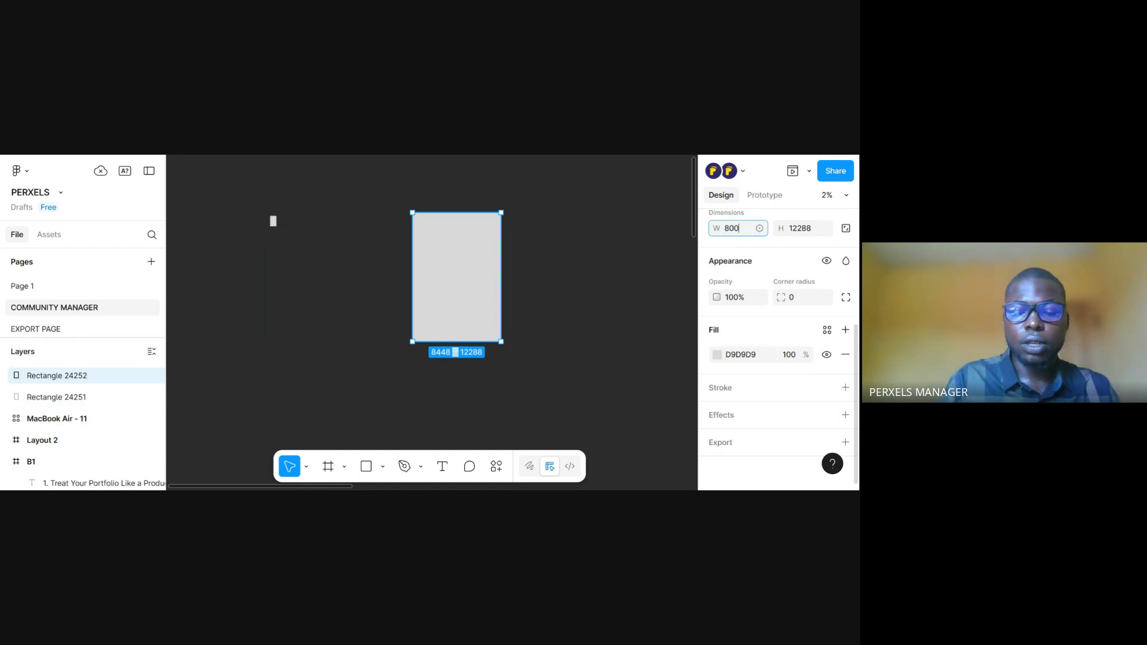
key("Return")
left_click(815, 230)
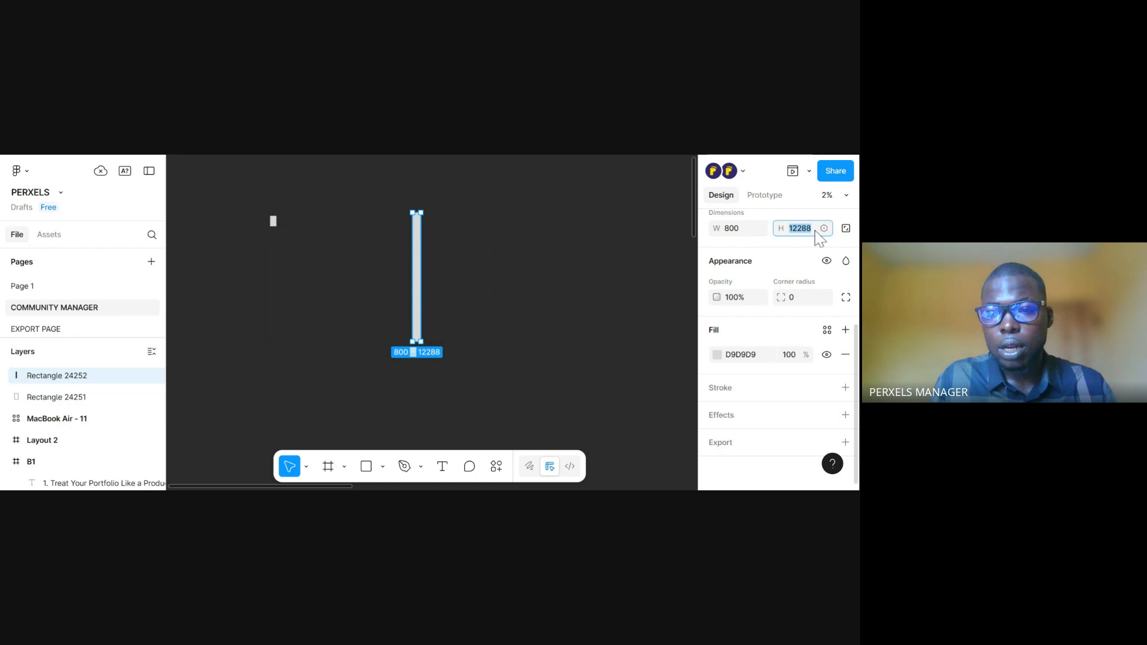
type("550")
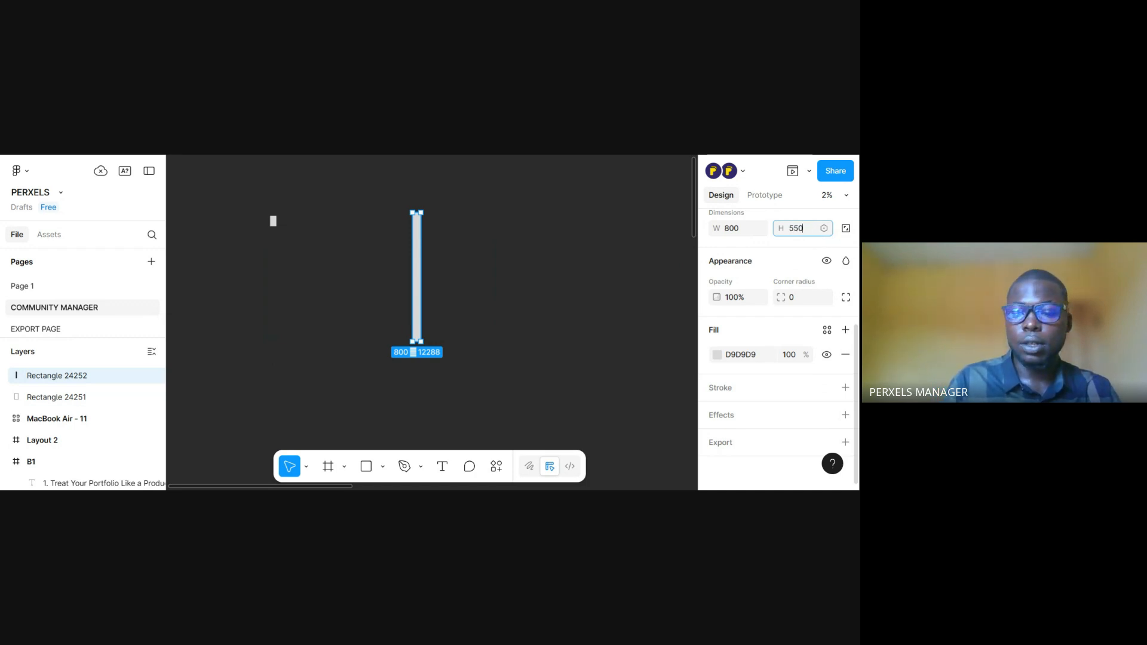
key("Return")
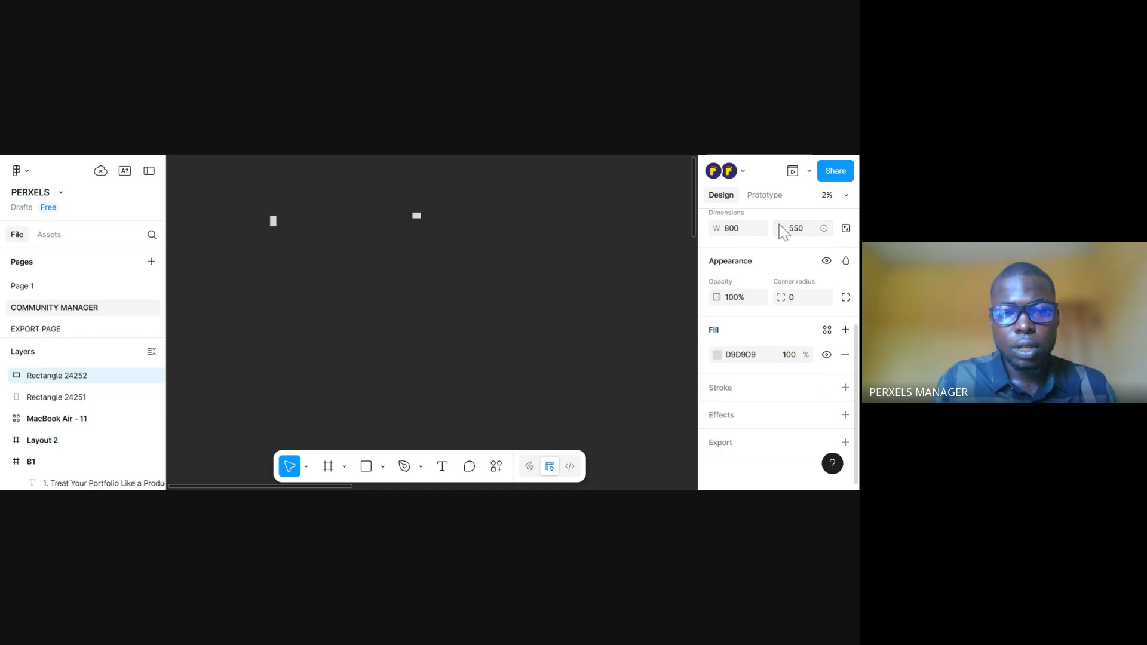
Move the 800 × 550 rectangle close beside the portrait rectangle, aligning their top edges
left_click_drag(380, 288, 501, 391)
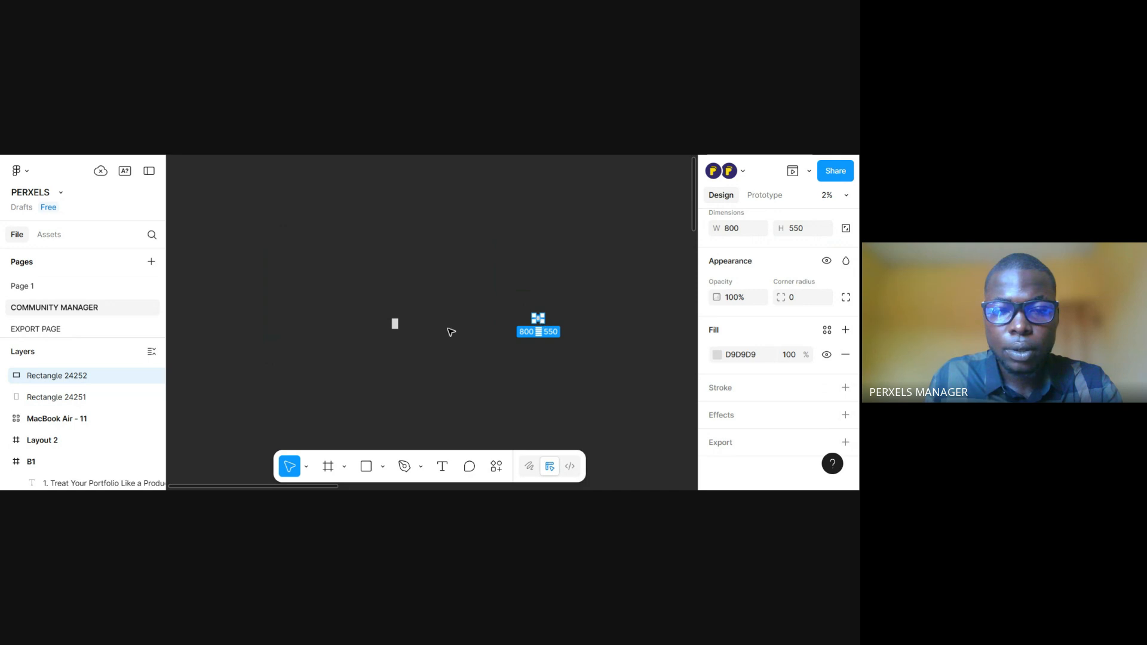
left_click_drag(451, 332, 416, 328)
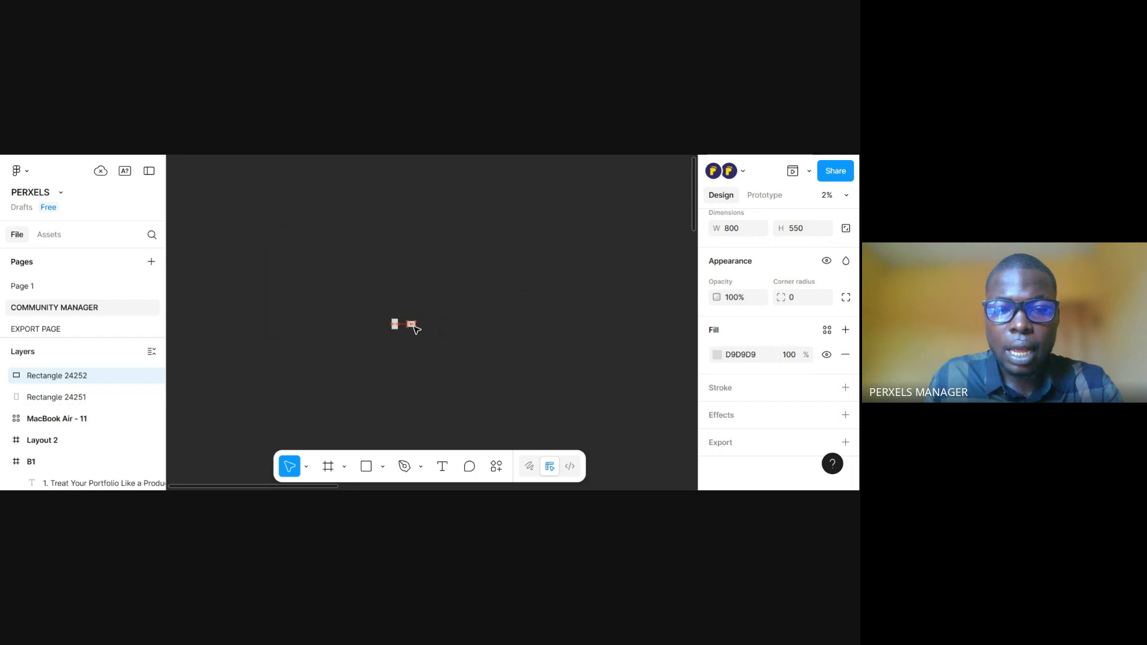
key("ctrl+equal")
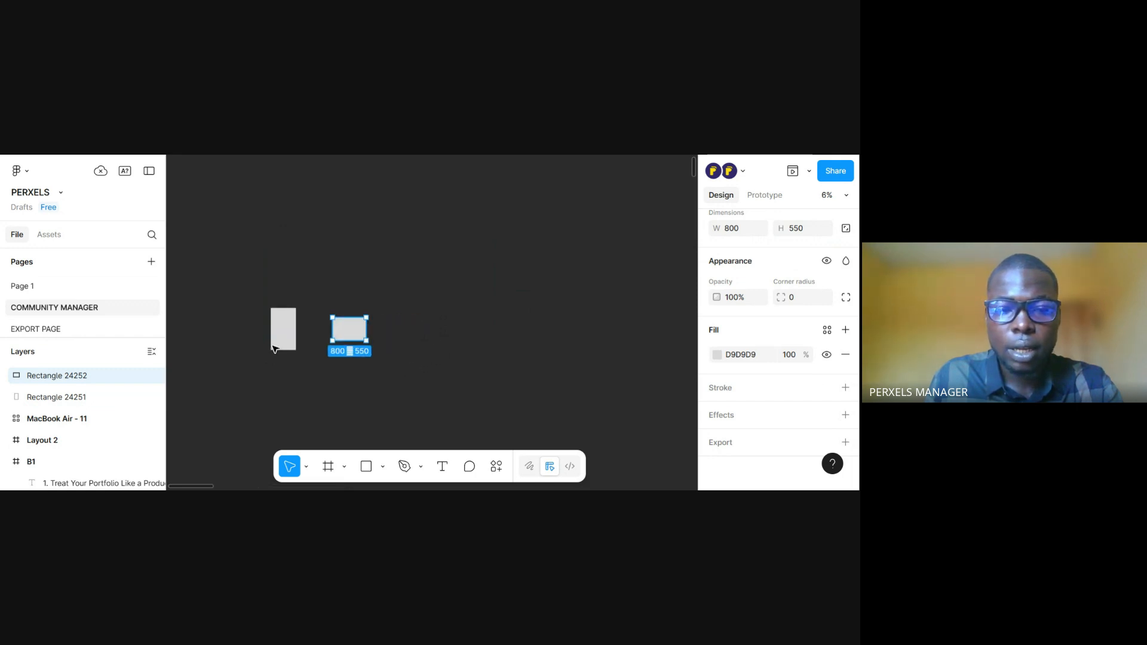
left_click_drag(273, 348, 378, 349)
scroll(397, 353, "up", 3)
left_click_drag(468, 356, 443, 346)
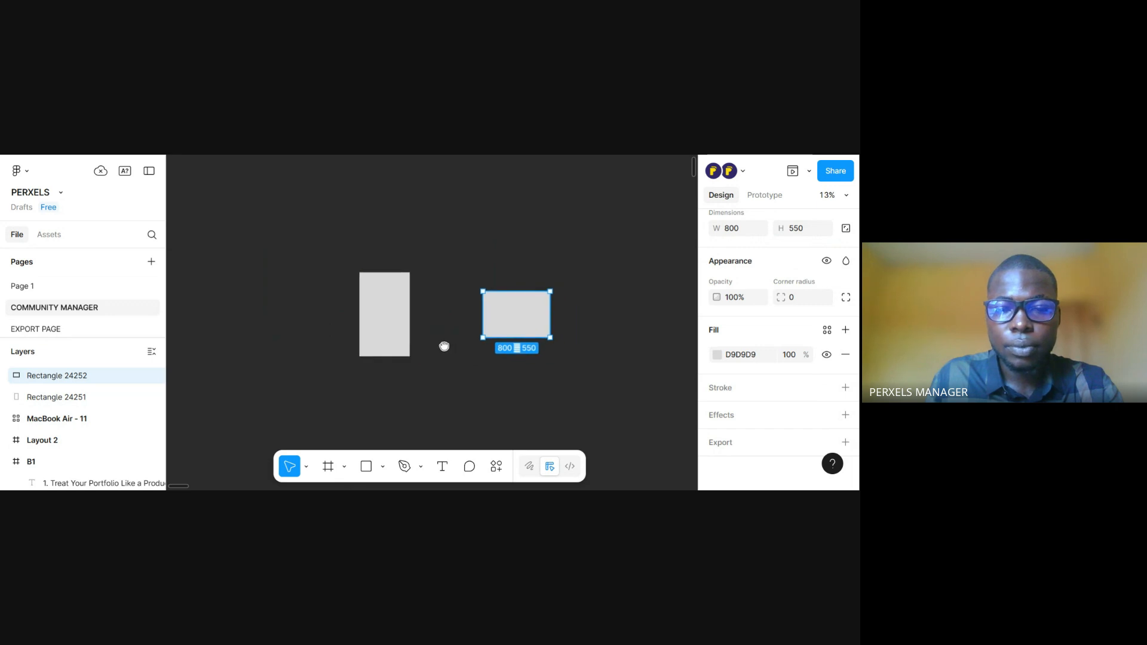
scroll(444, 346, "up", 3)
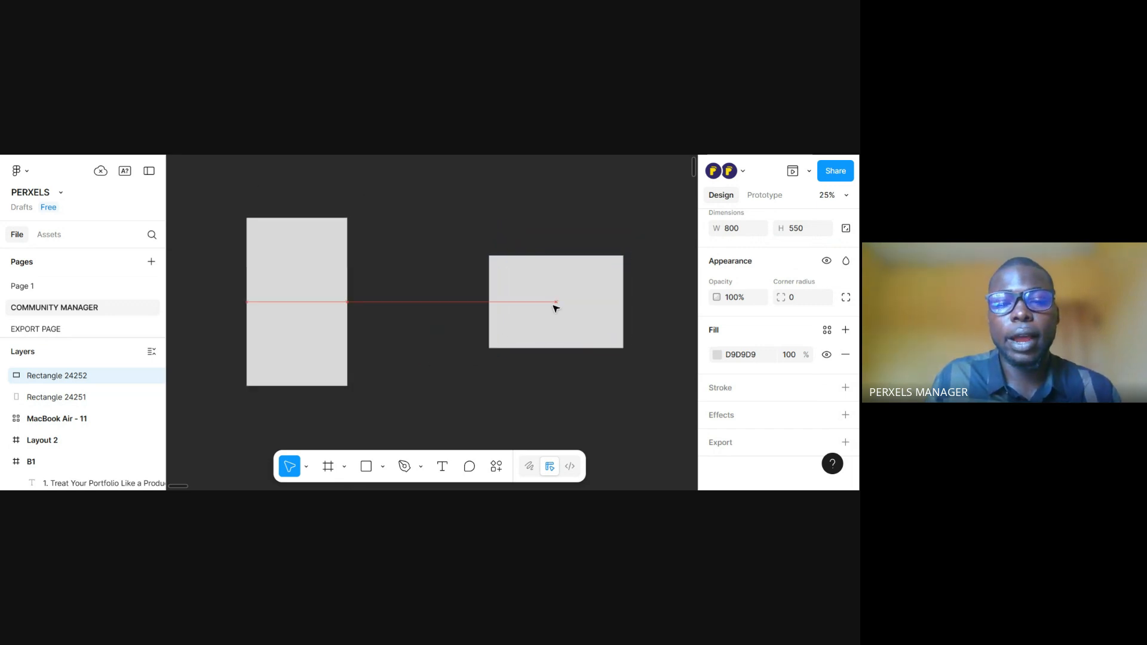
left_click_drag(553, 305, 467, 284)
Duplicate the portrait rectangle to its left and the landscape rectangle directly below itself, completing a four-rectangle layout
left_click(277, 294)
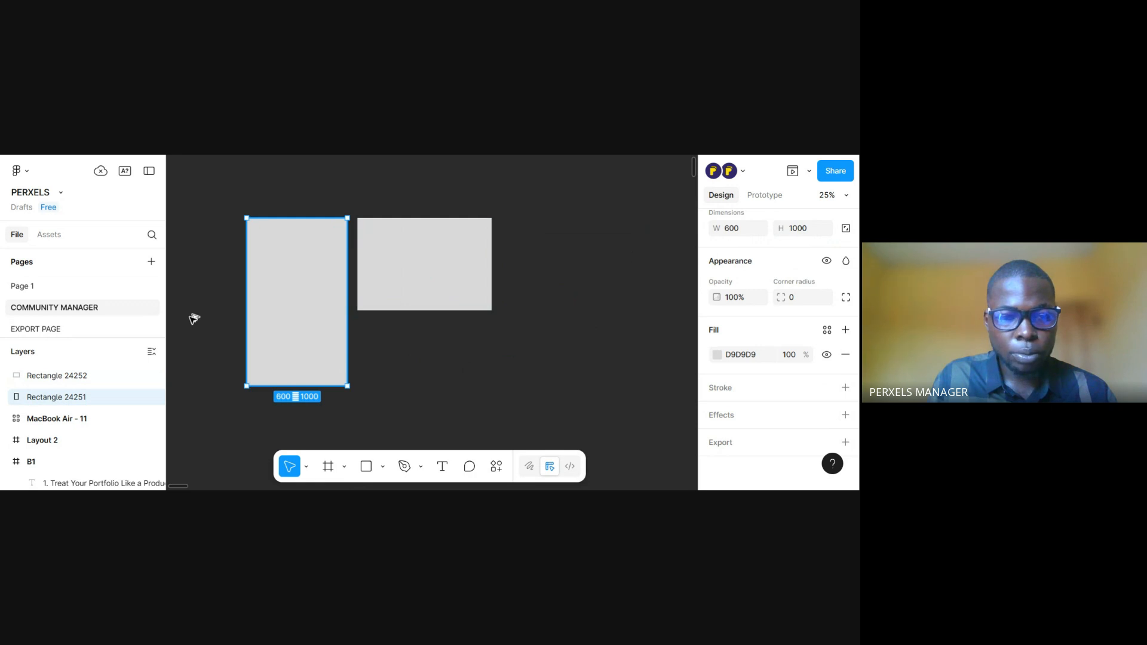
left_click_drag(180, 316, 291, 309)
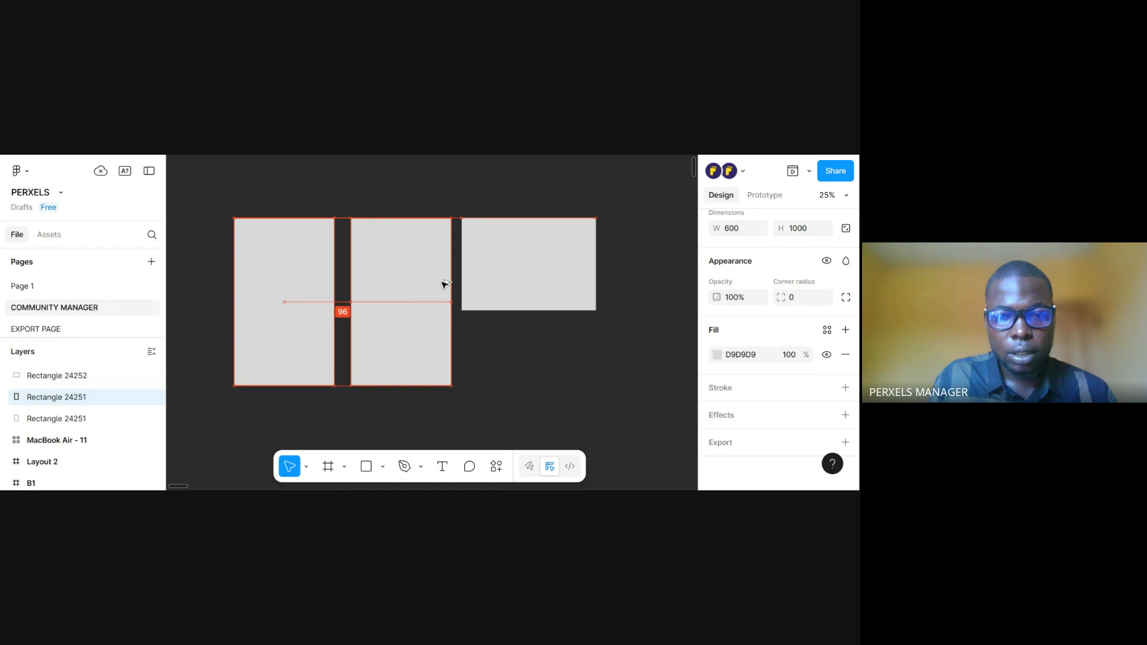
left_click(547, 260)
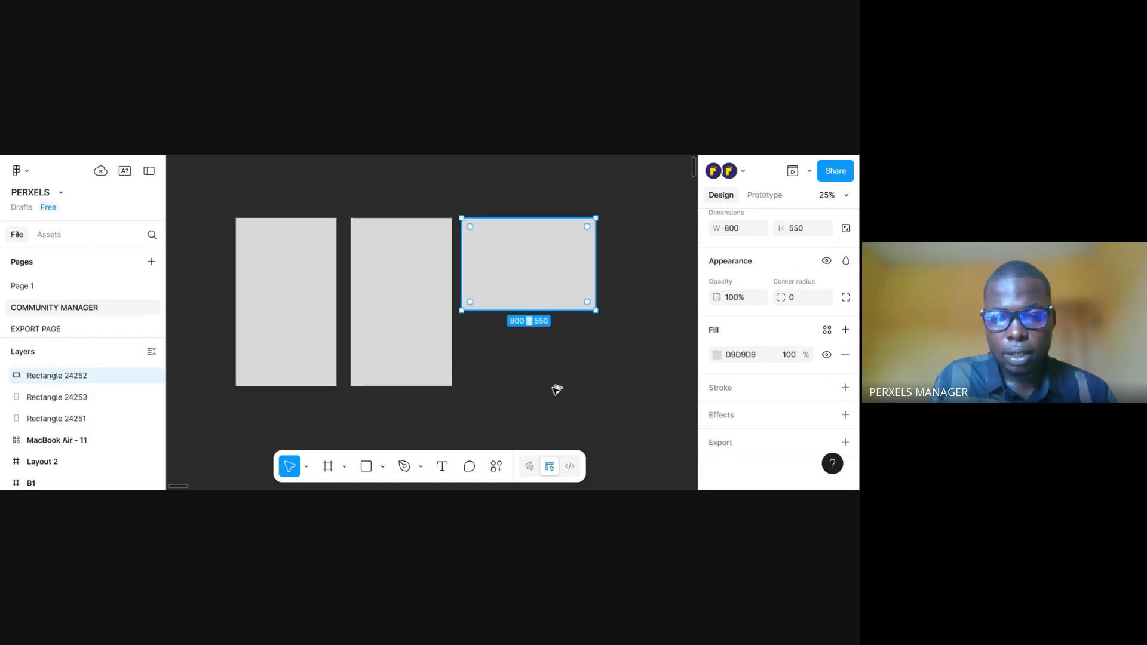
left_click_drag(556, 389, 550, 370)
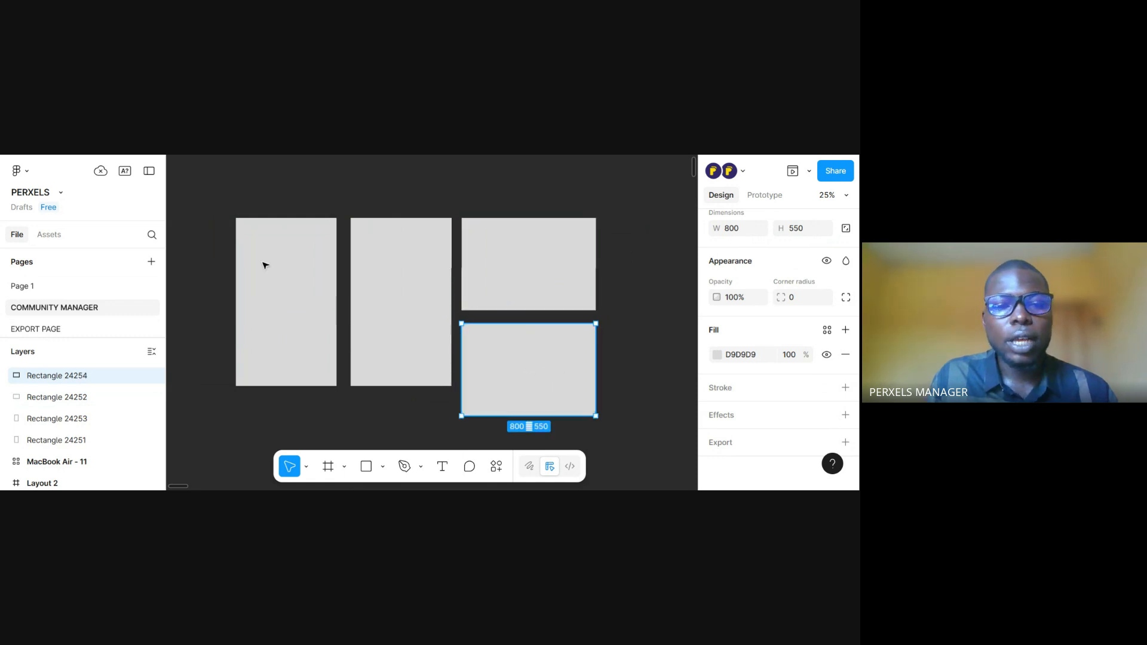
Select the leftmost portrait rectangle and search the available plugins for "UNSPLA"
left_click(256, 261)
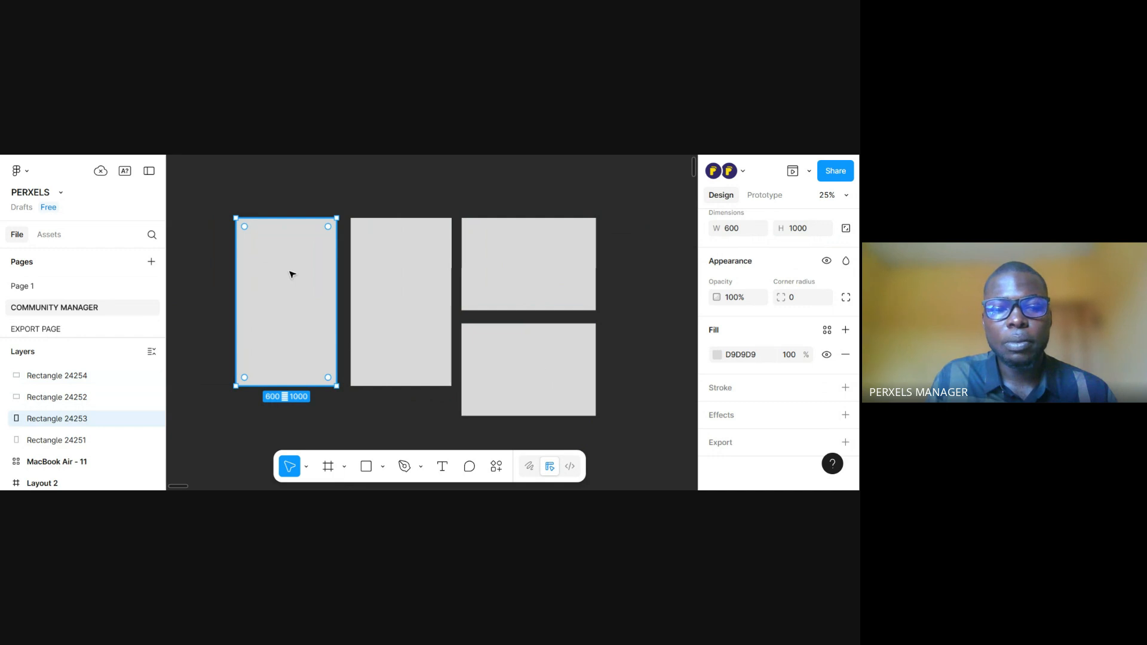
right_click(307, 277)
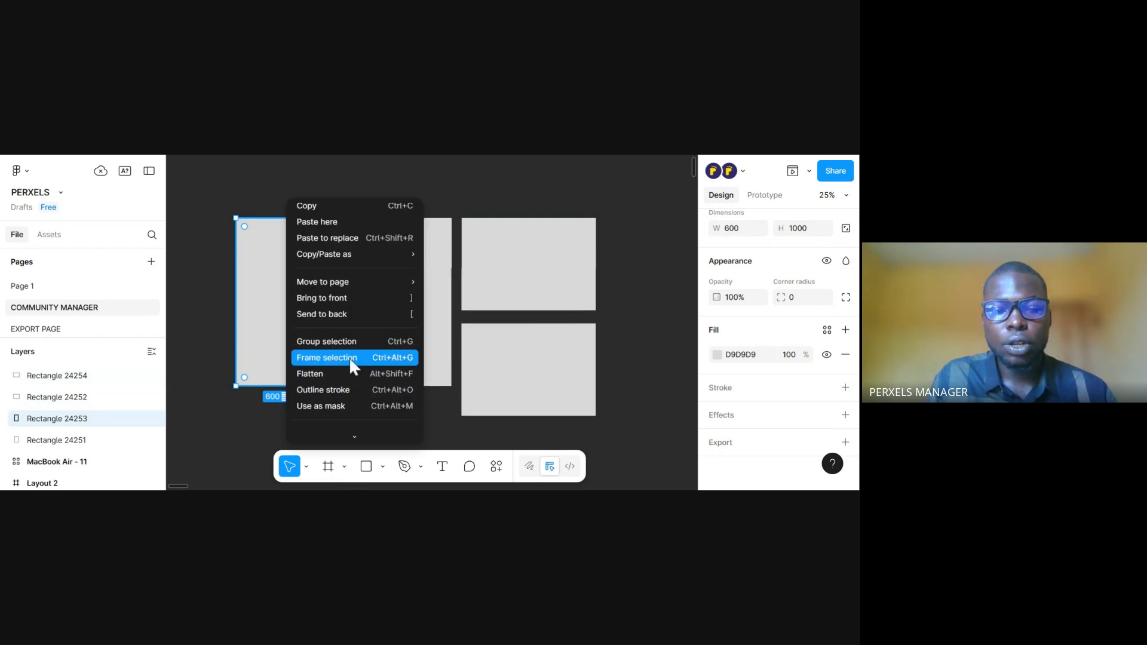
scroll(349, 357, "down", 2)
mouse_move(345, 406)
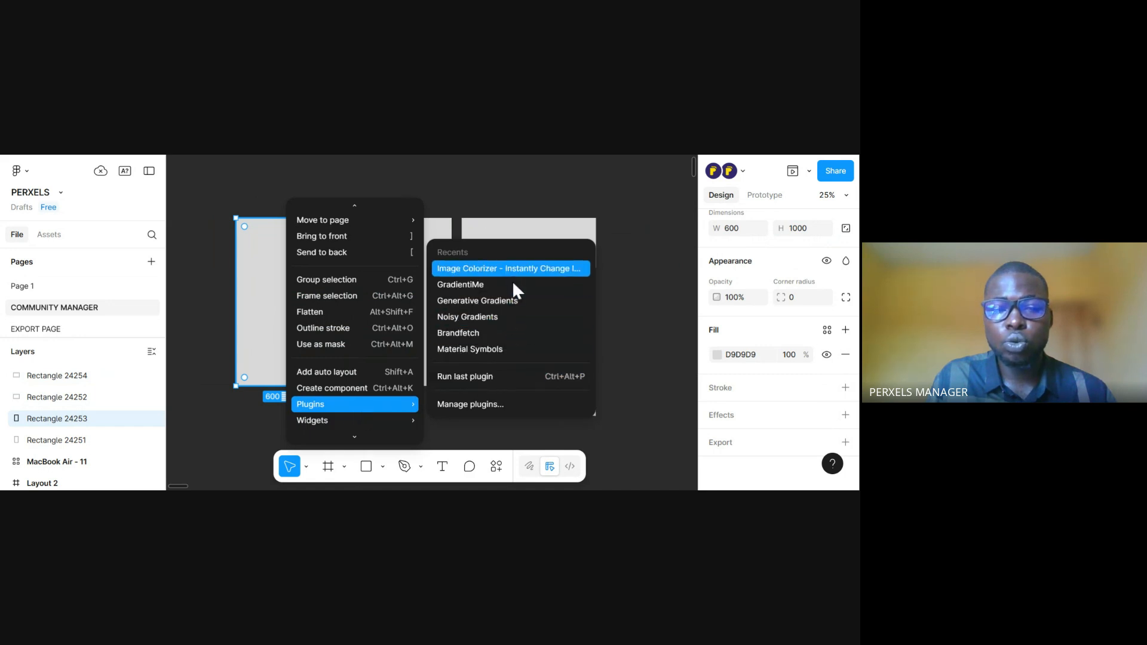
left_click(505, 404)
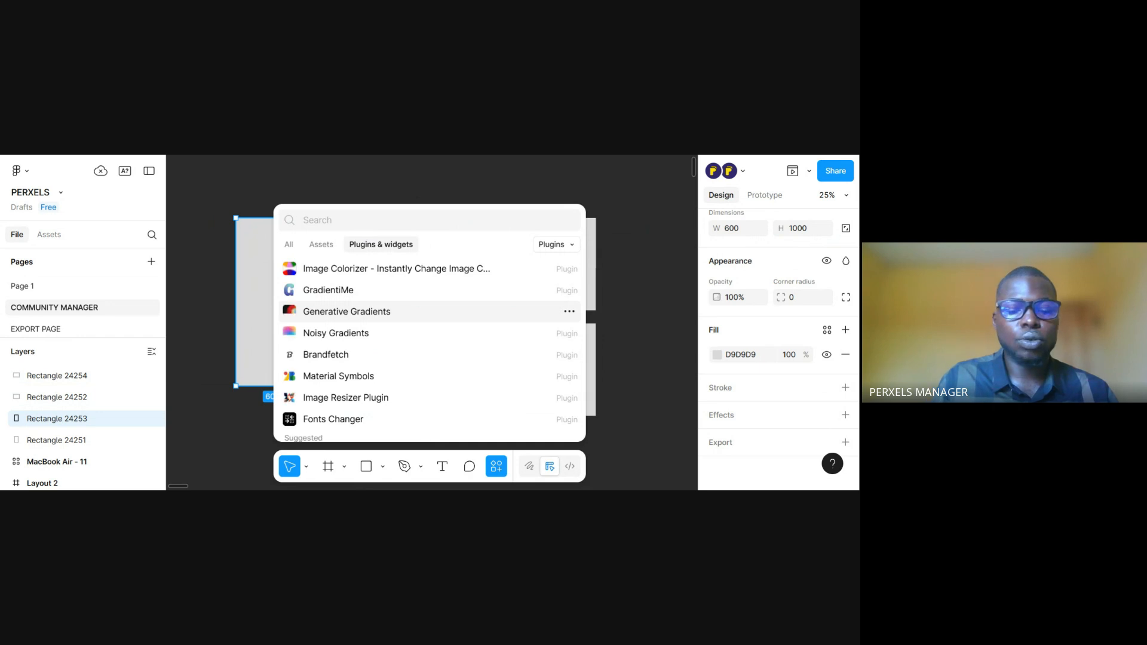
type("U")
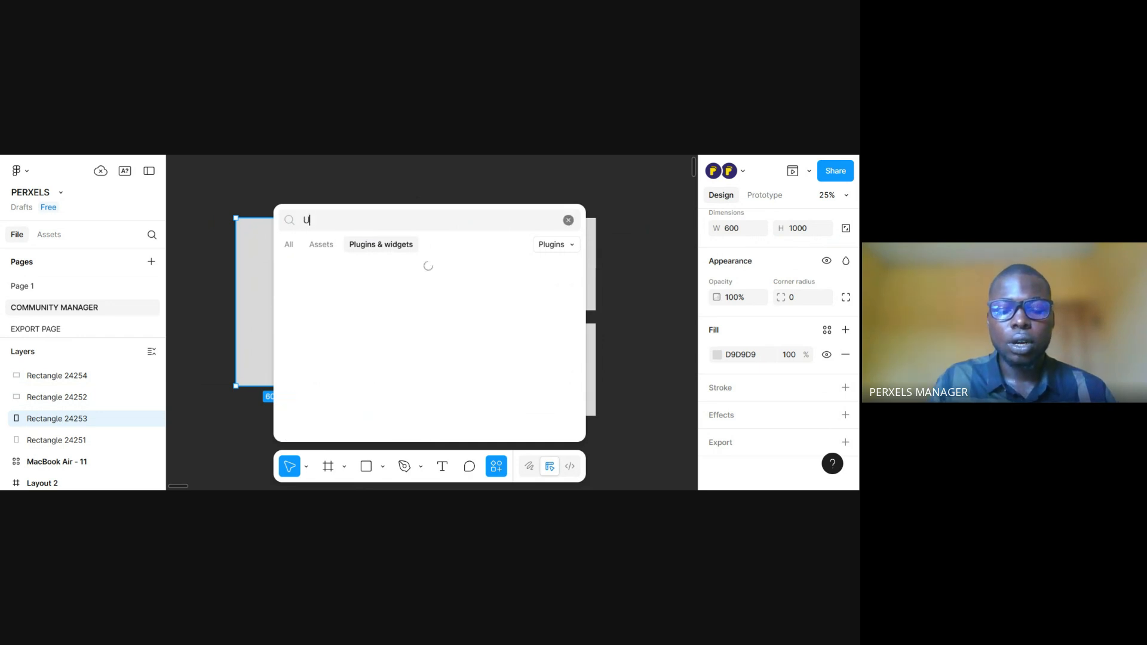
type("NSPLA")
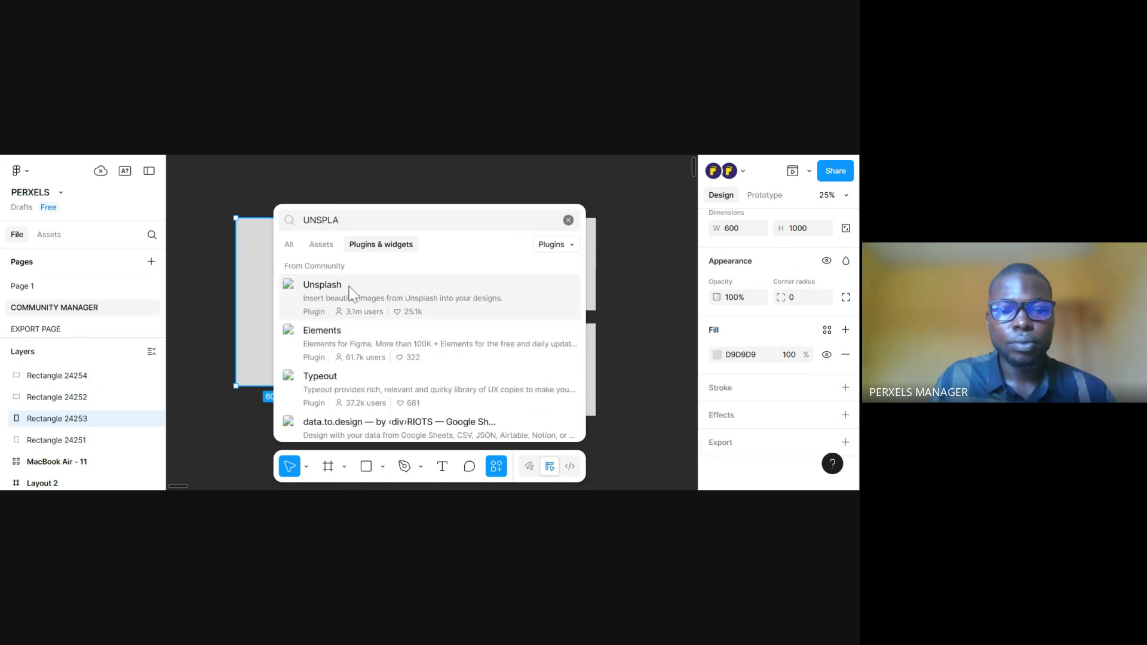
Run the Unsplash plugin and move its window clear of the selected portrait rectangle
left_click(351, 292)
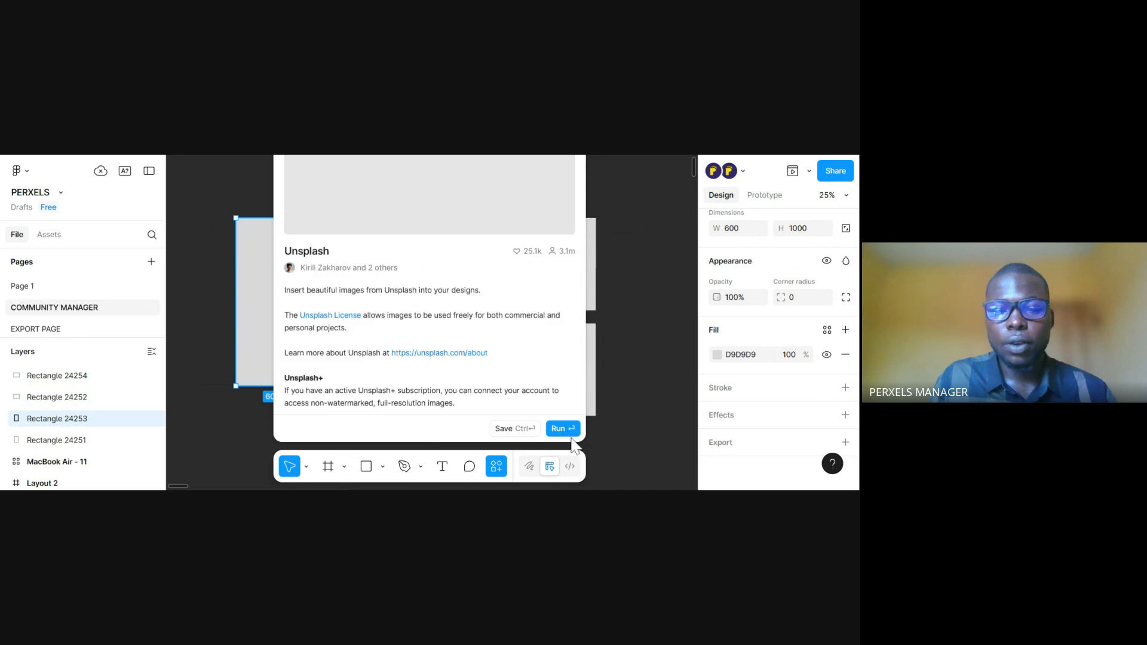
left_click(562, 428)
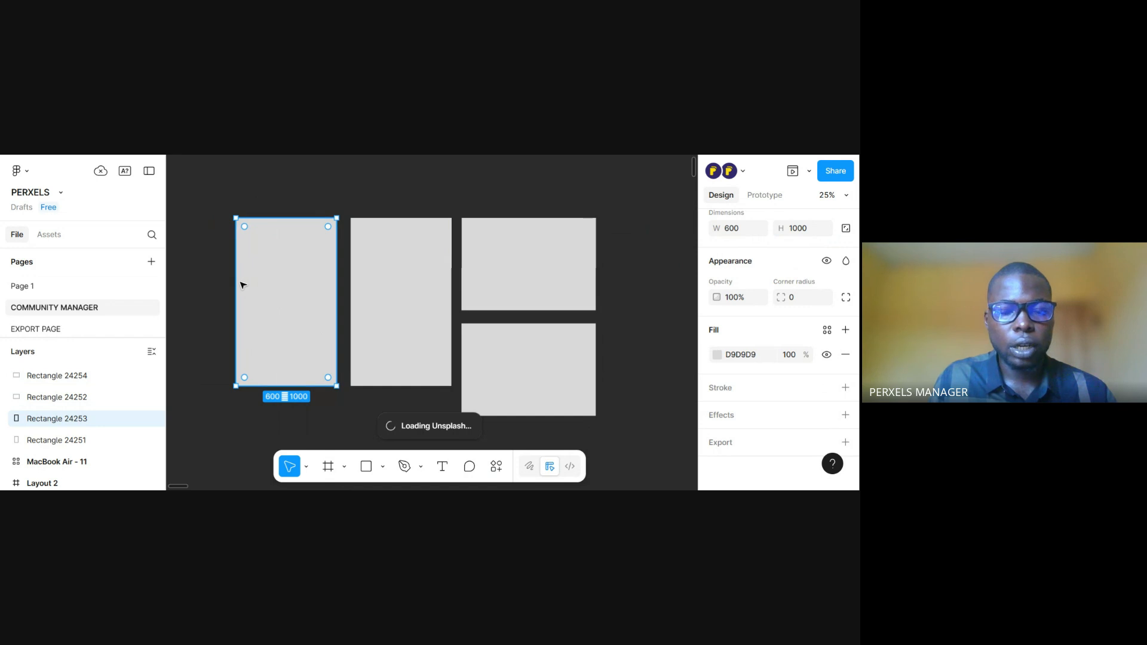
scroll(253, 287, "left", 3)
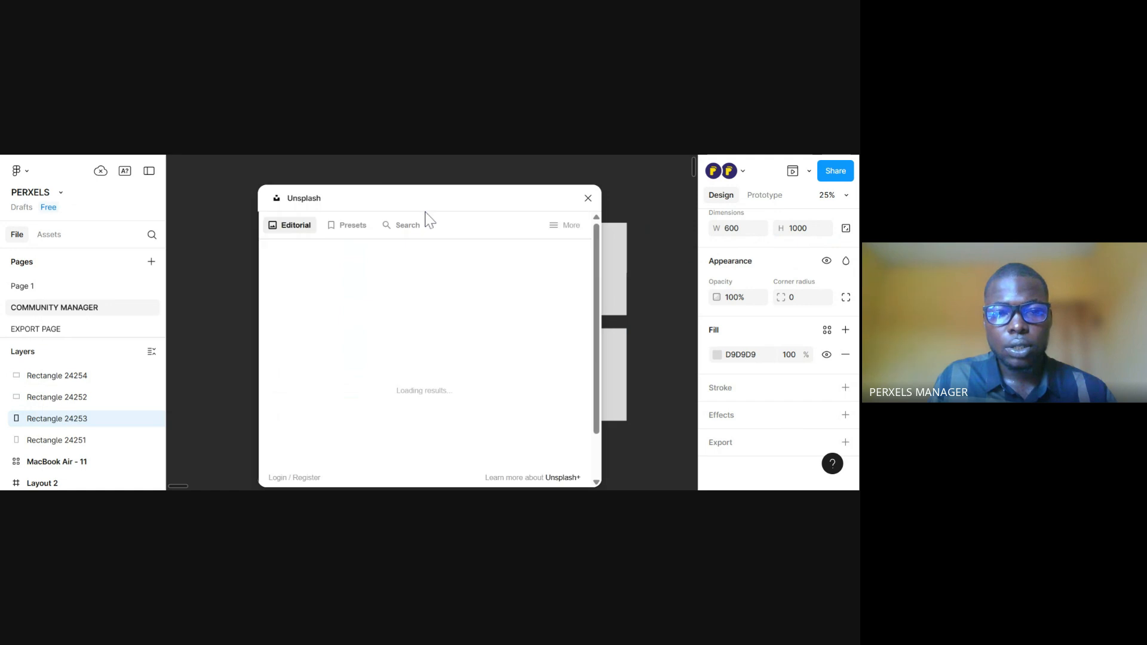
left_click_drag(408, 209, 629, 209)
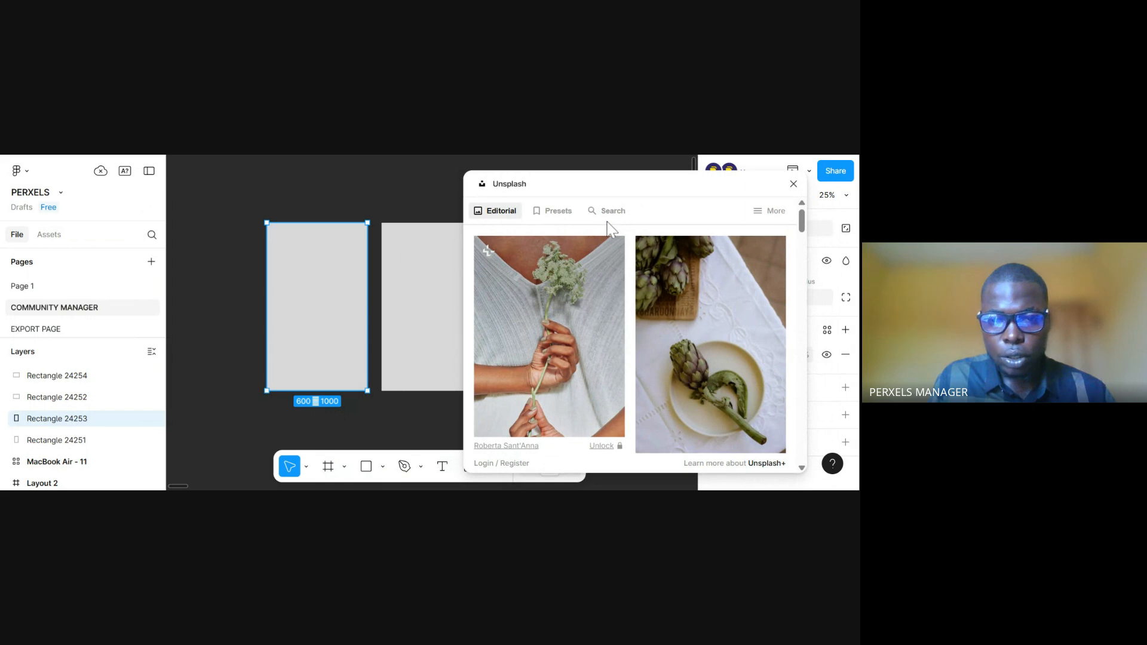
Search Unsplash for "food" and fill the leftmost portrait rectangle with the salmon dish photo
left_click(604, 213)
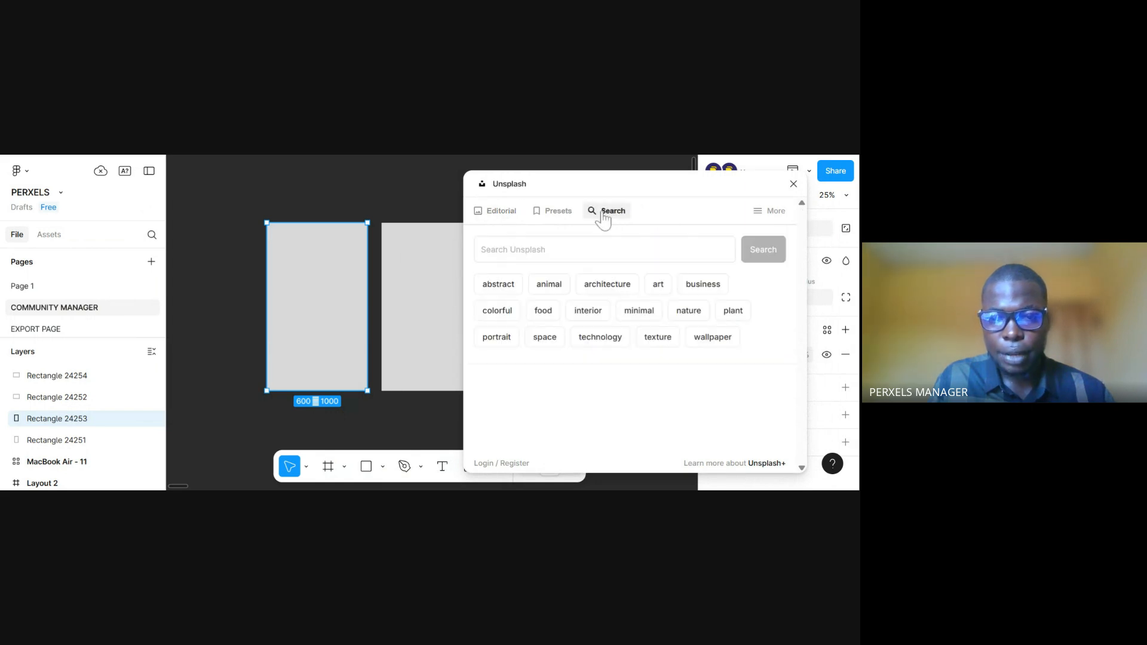
left_click(597, 250)
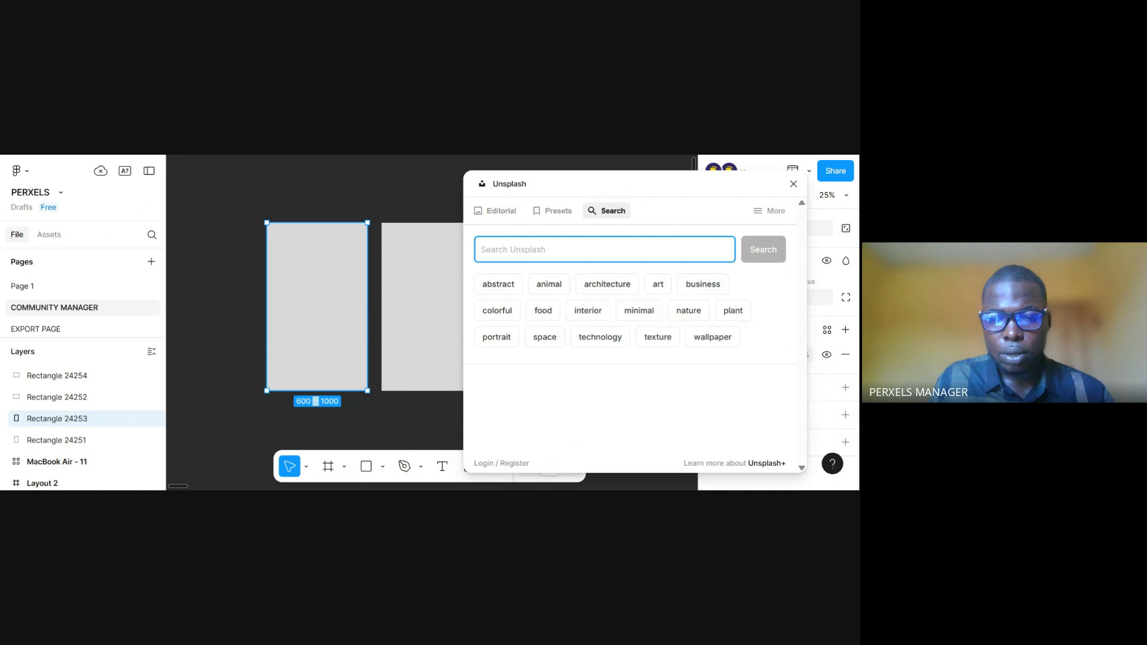
left_click(543, 313)
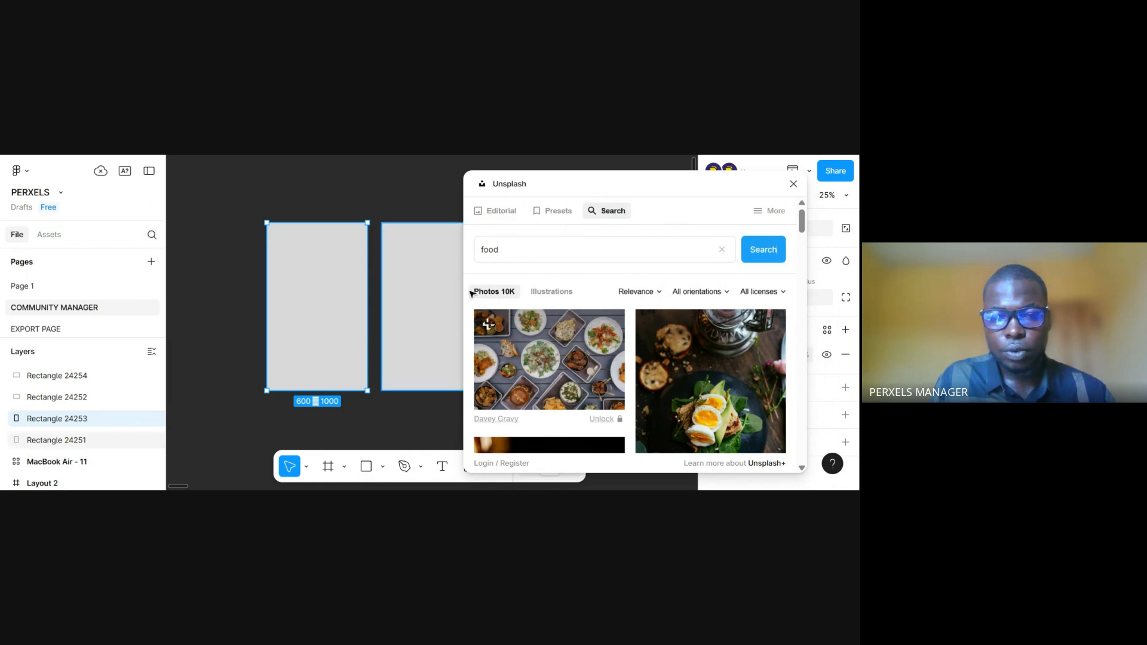
scroll(622, 375, "down", 5)
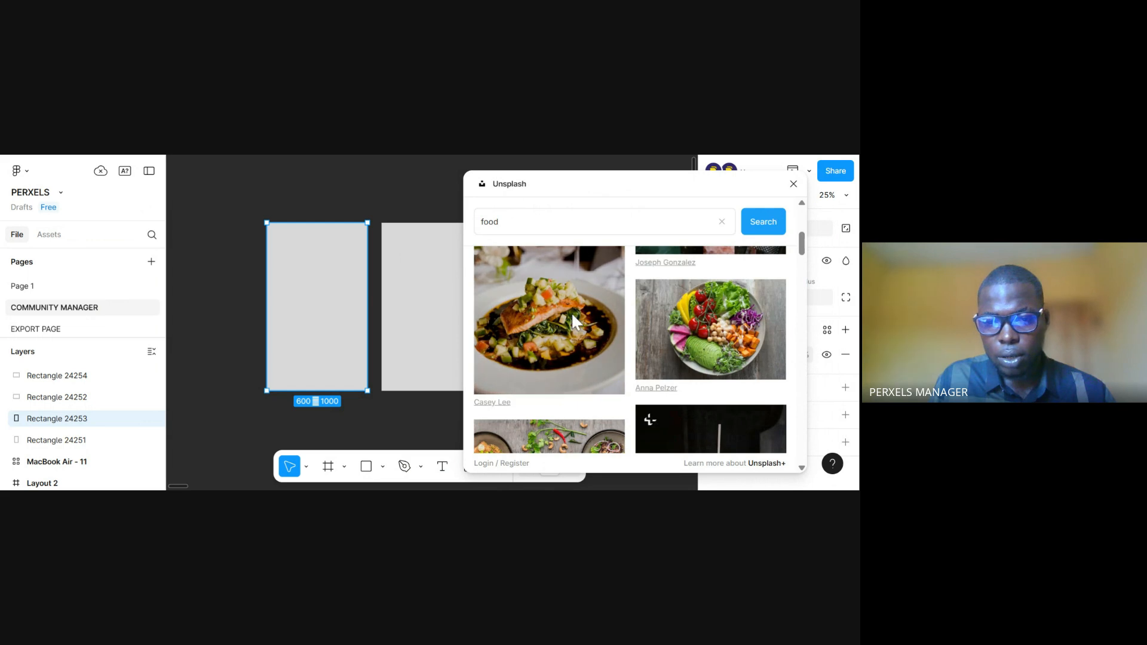
left_click(562, 306)
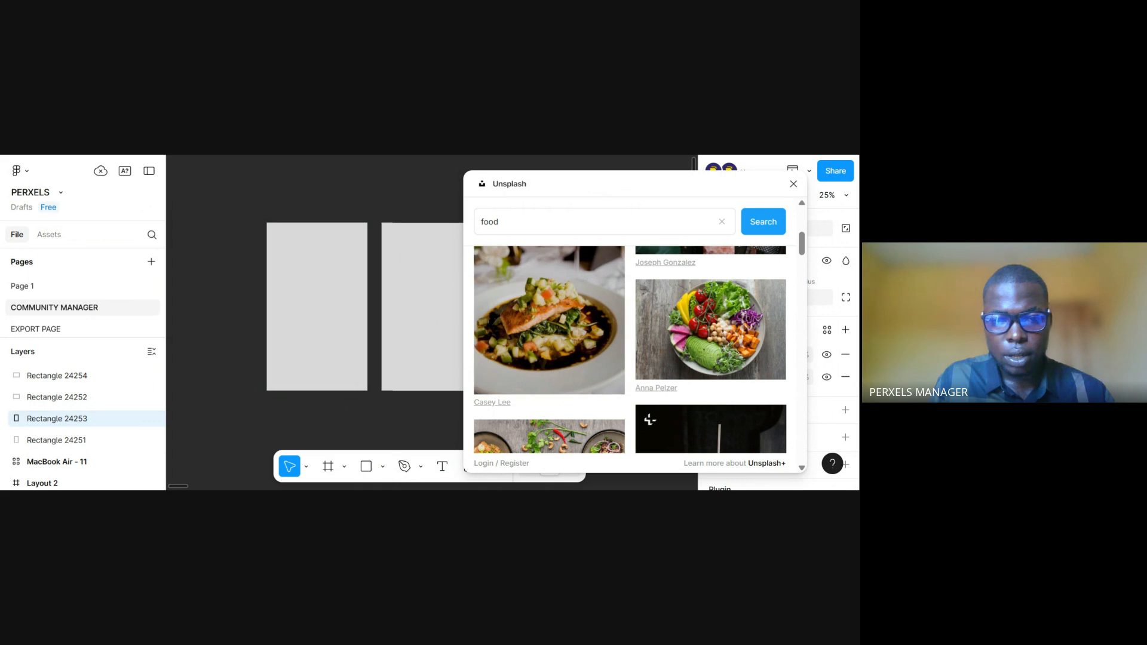
Fill the upper landscape rectangle with the Unsplash photo of the colourful vegetable and avocado bowl
left_click_drag(440, 302, 312, 299)
left_click(320, 301)
scroll(506, 322, "down", 4)
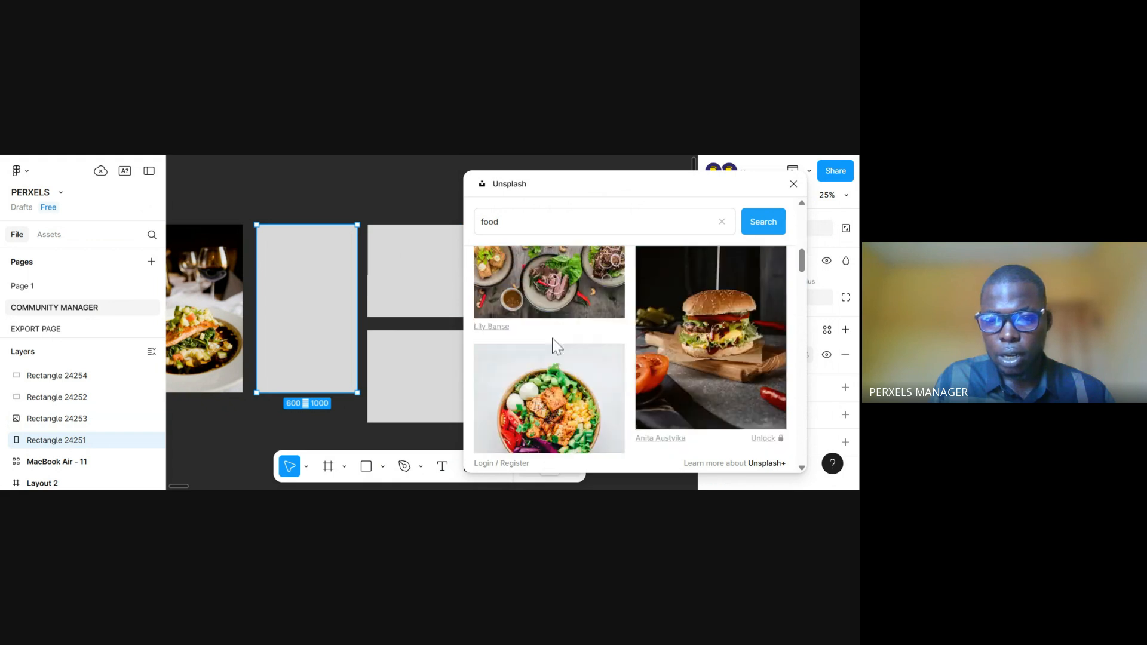
left_click(384, 297)
scroll(693, 373, "down", 1)
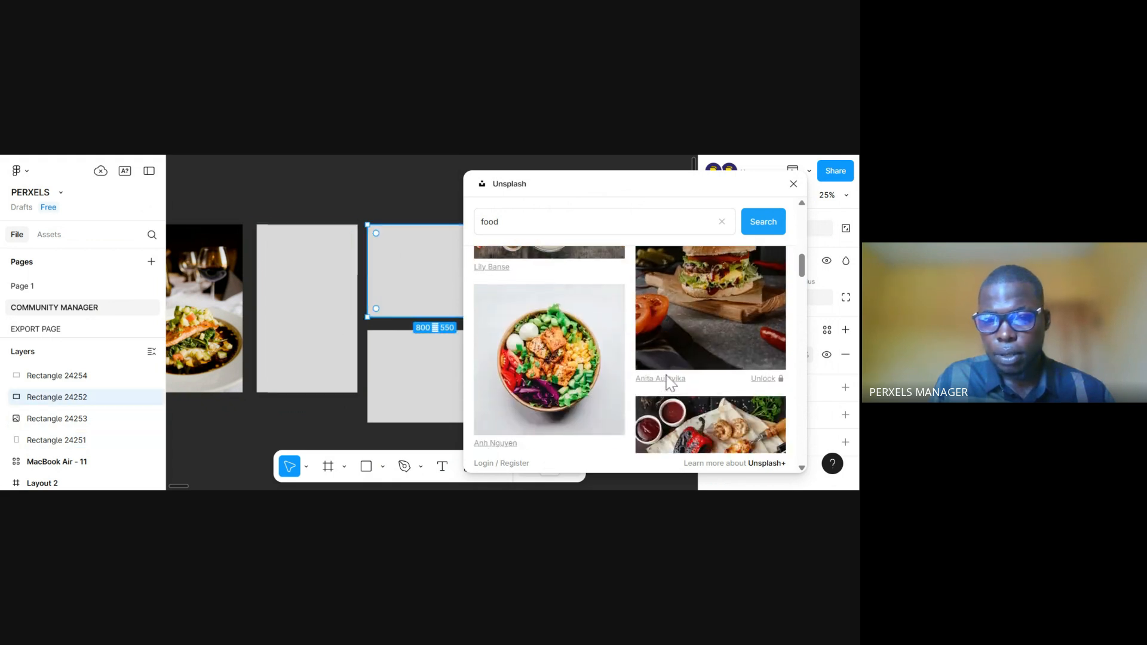
scroll(664, 373, "up", 4)
left_click(721, 329)
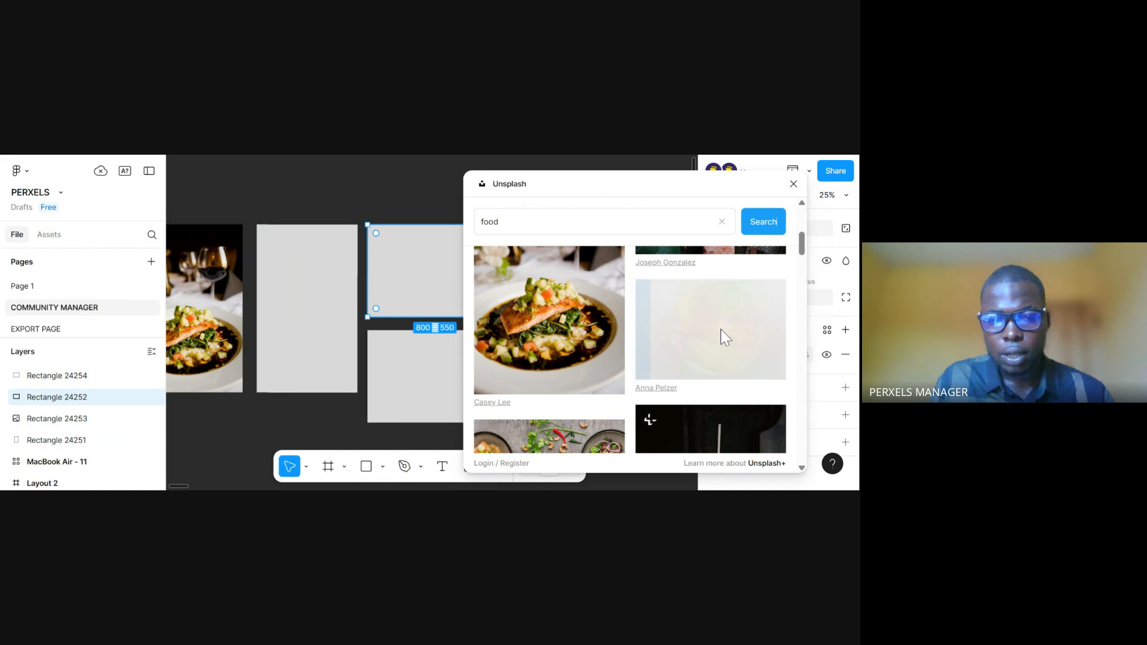
Fill the second portrait rectangle with the Unsplash photo of a burger on a dark background
left_click(271, 328)
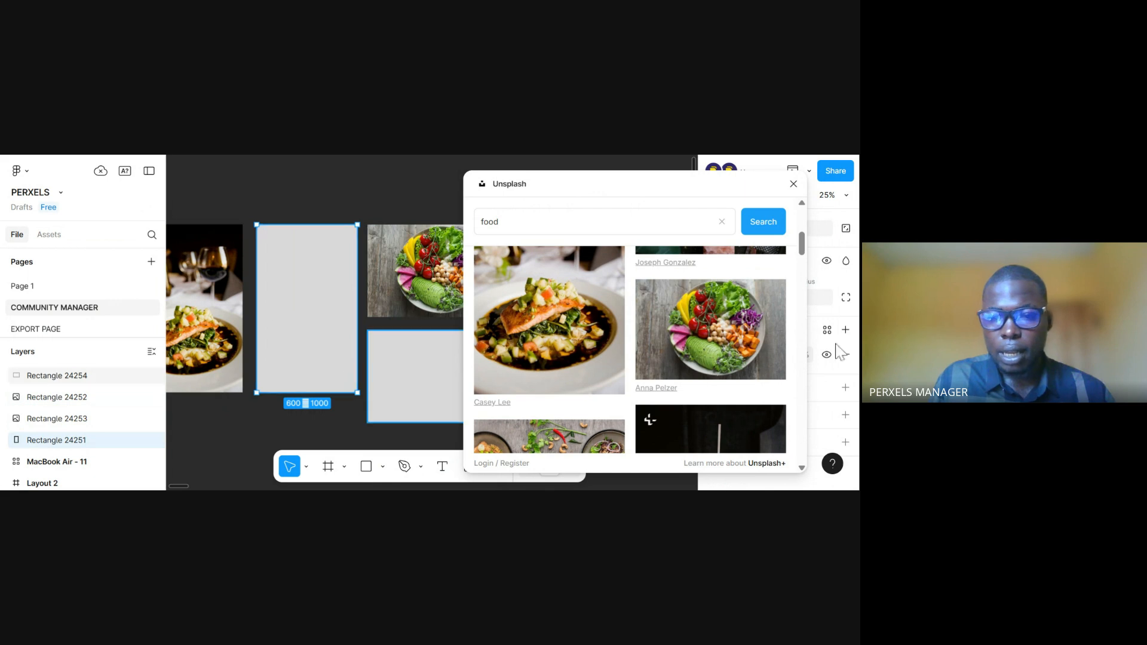
scroll(803, 252, "down", 2)
left_click_drag(806, 258, 807, 272)
scroll(648, 277, "up", 3)
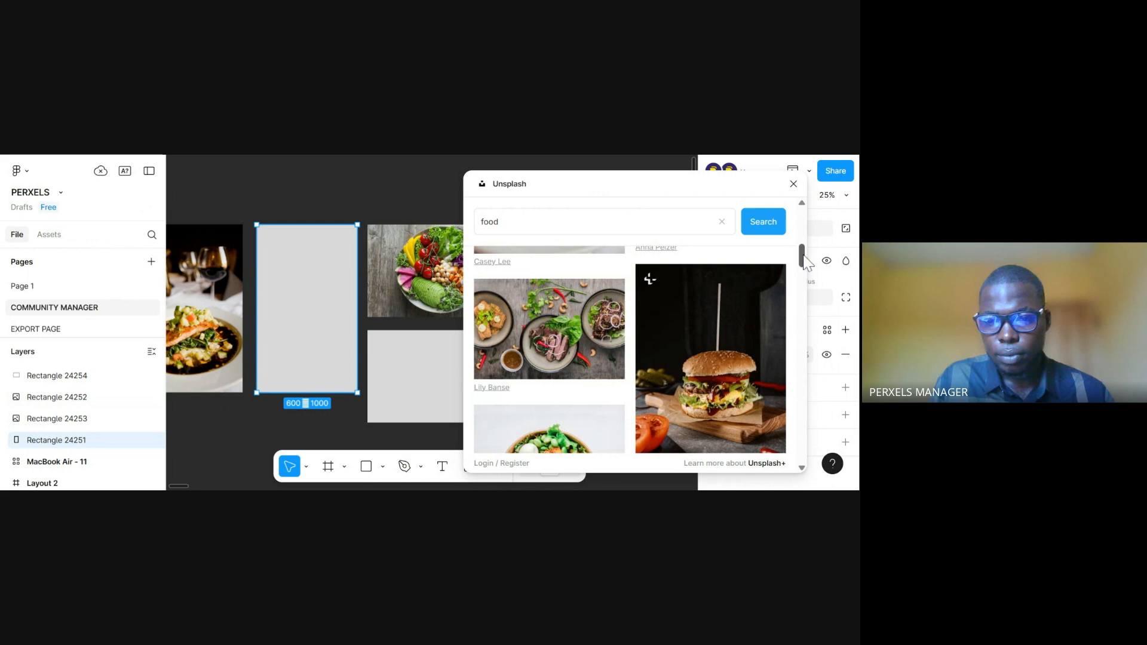
left_click(708, 320)
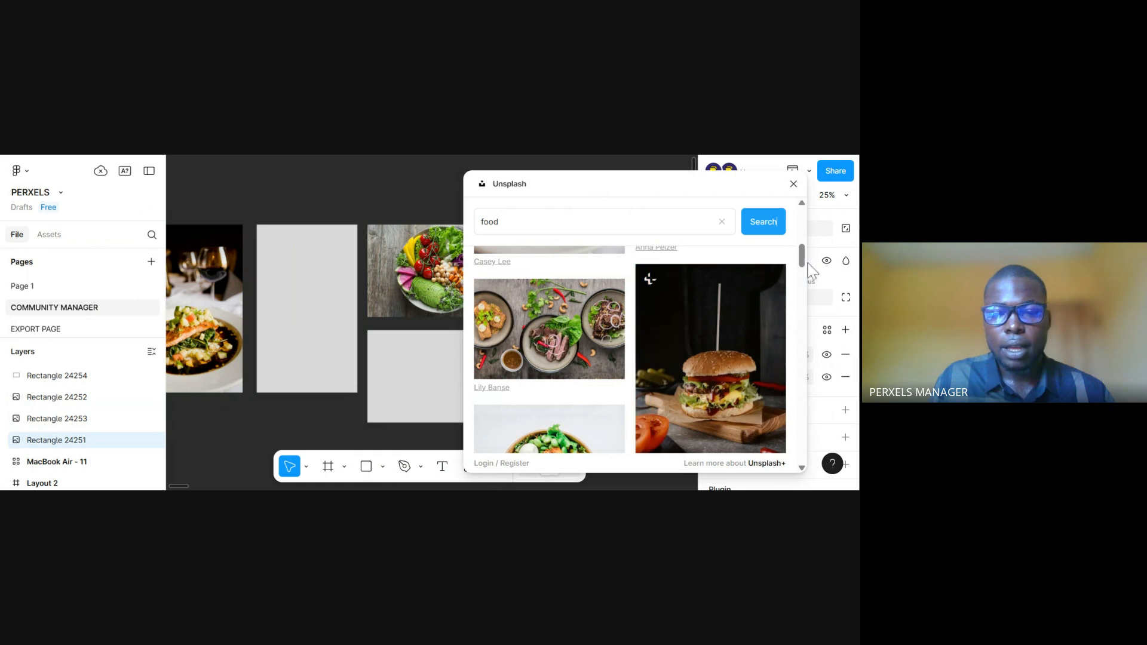
Fill the lower landscape rectangle with the Unsplash photo of red soup and chillies, and close the plugin
scroll(804, 280, "down", 4)
left_click_drag(805, 280, 830, 369)
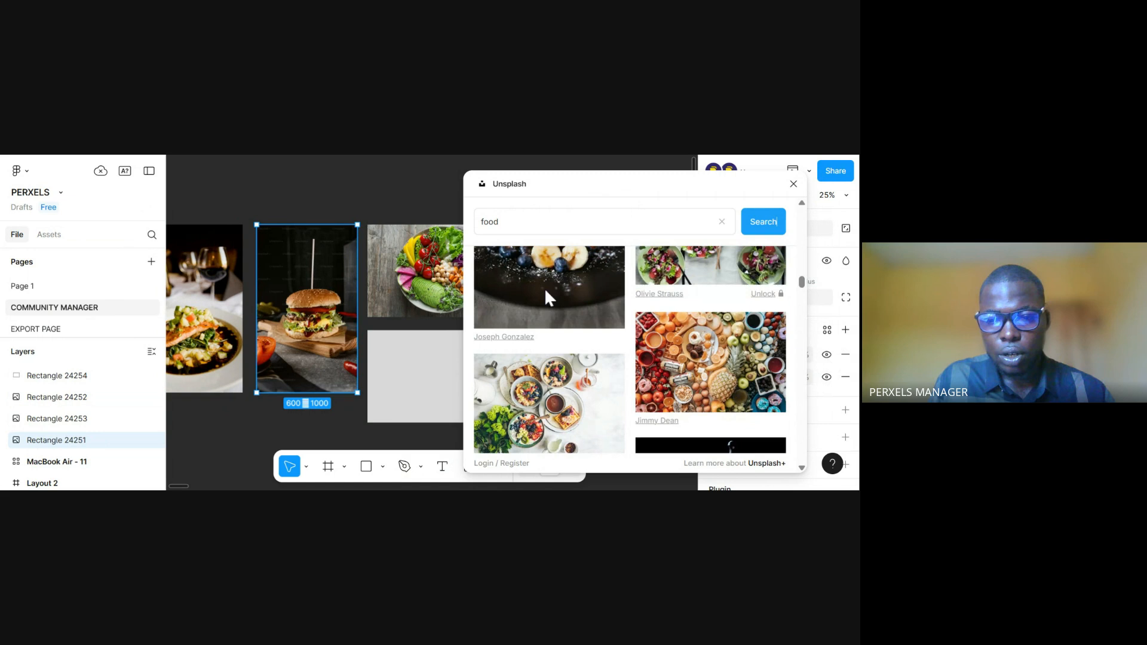
left_click(421, 361)
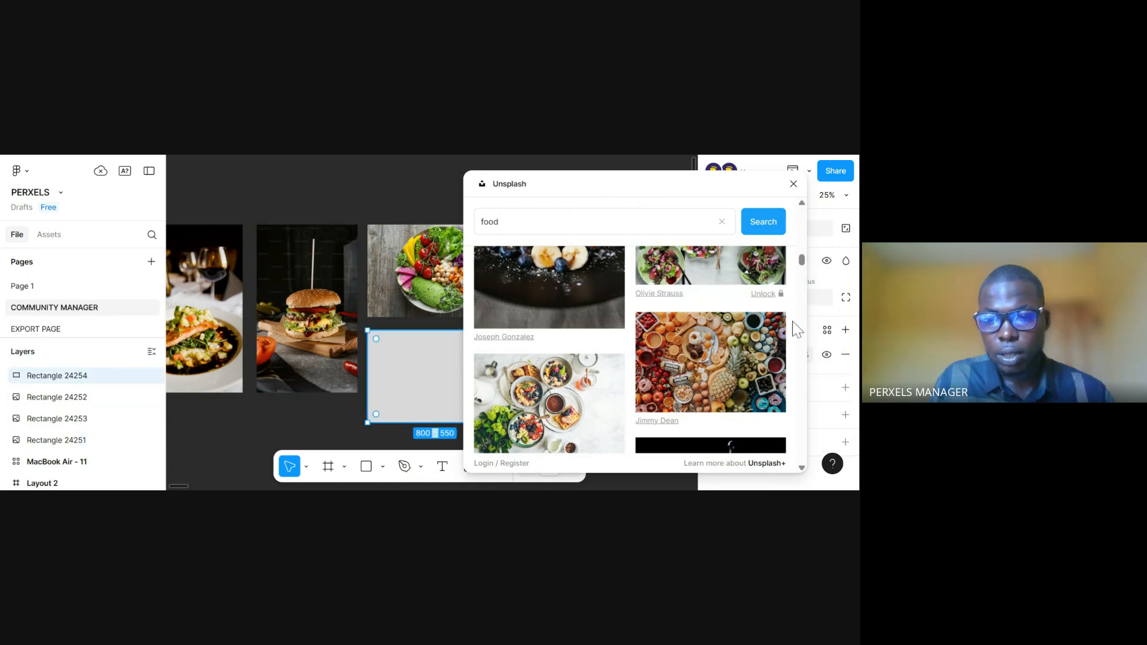
left_click_drag(802, 265, 807, 309)
left_click(600, 323)
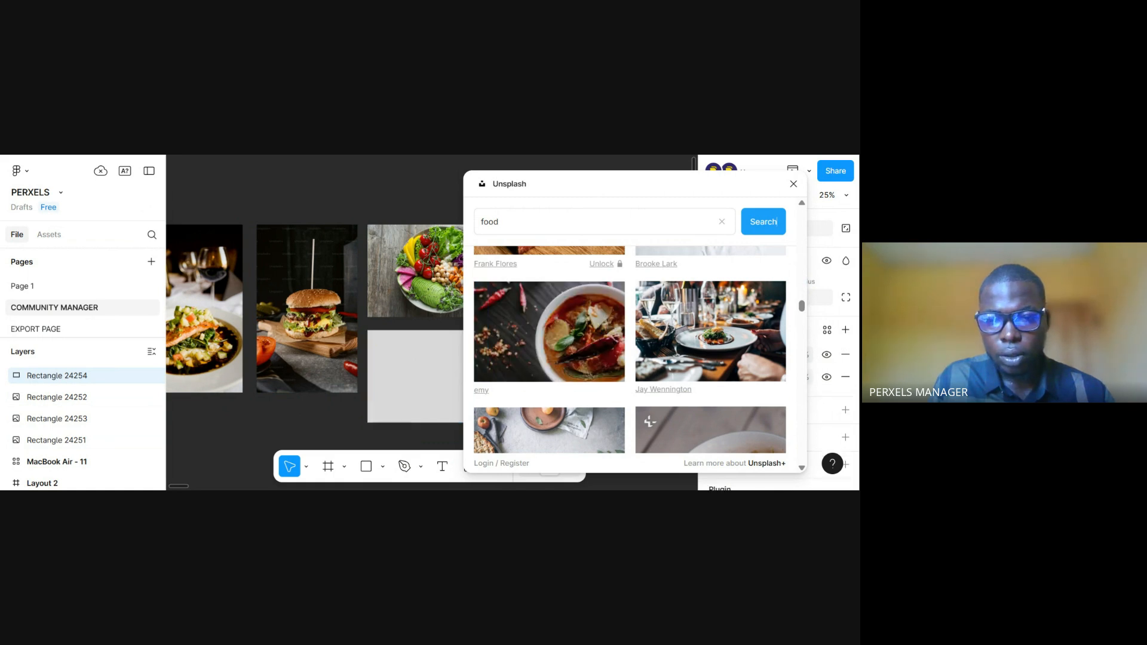
left_click(793, 183)
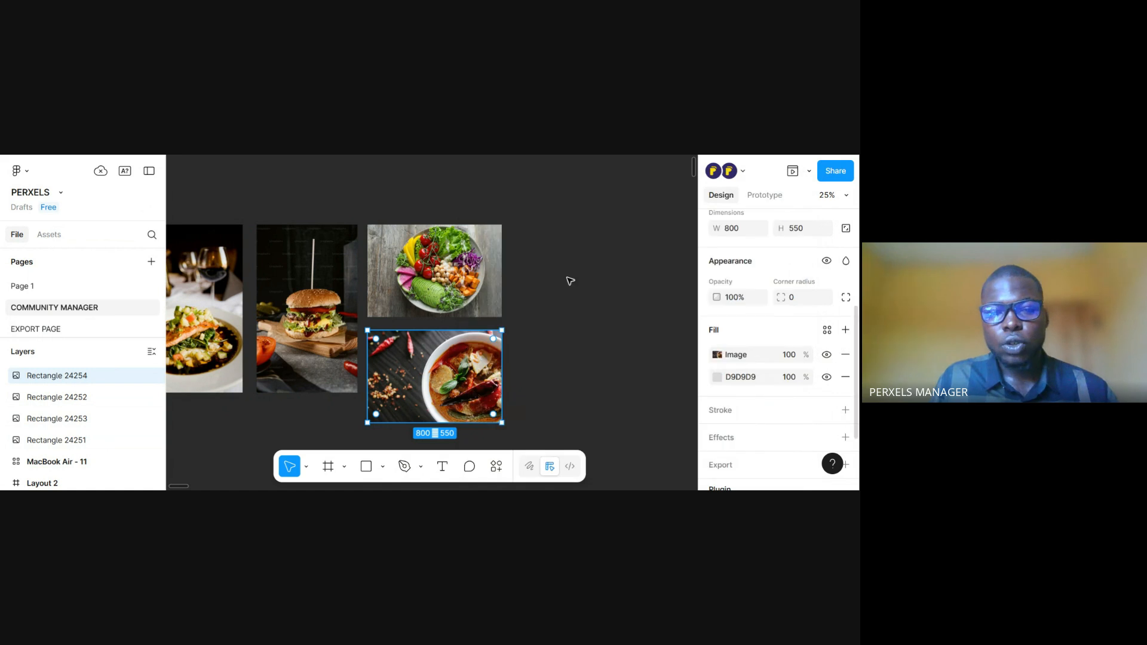
Select all four image rectangles and set their corner radius to 24
scroll(537, 286, "left", 3)
left_click(283, 273)
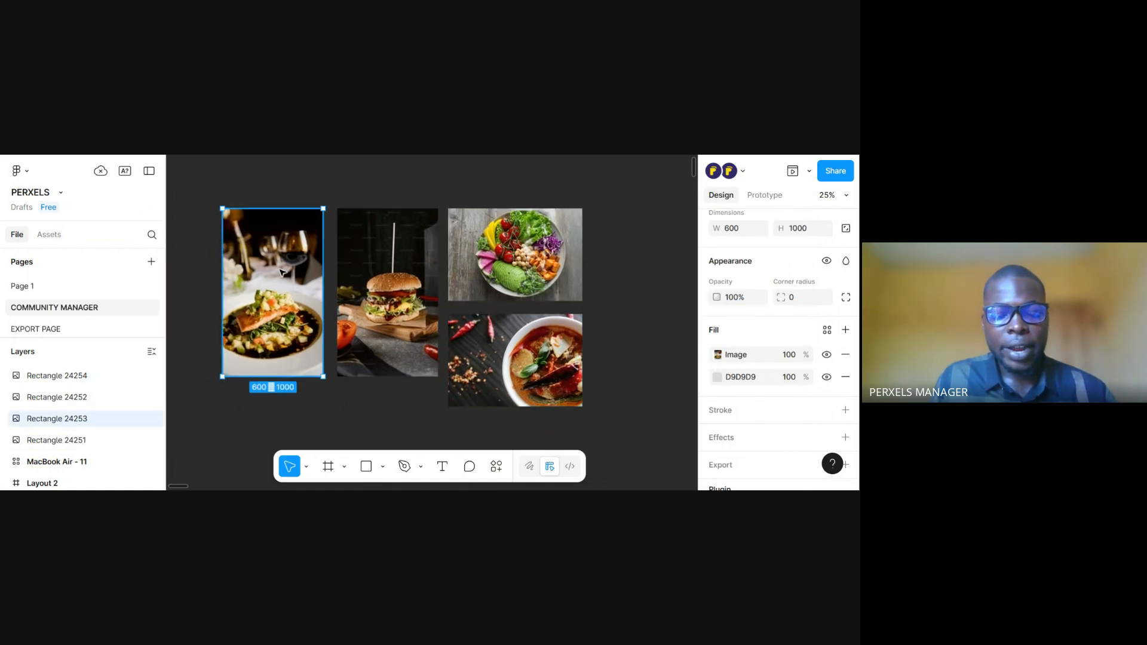
left_click(370, 269, "shift")
left_click(484, 254, "shift")
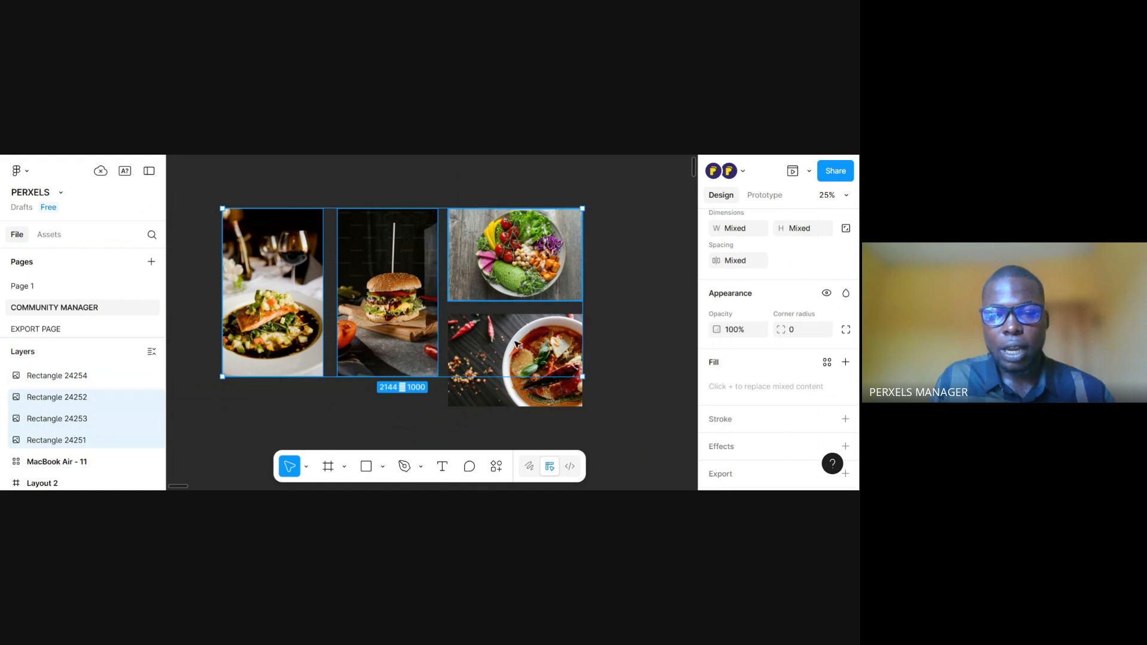
left_click(517, 349, "shift")
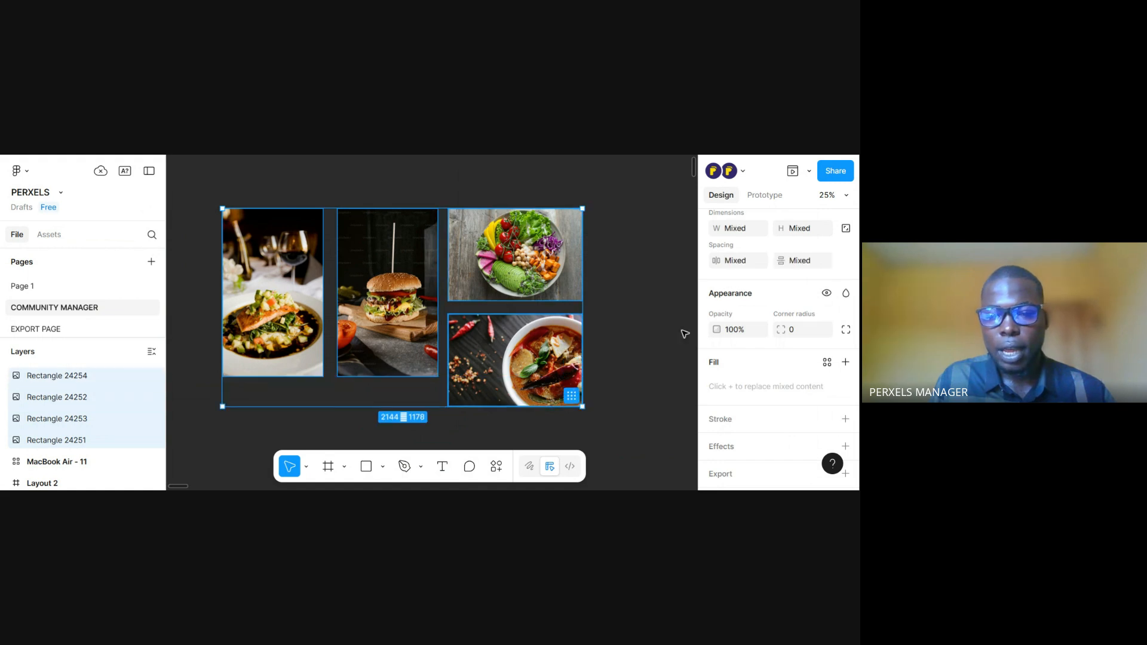
left_click(798, 332)
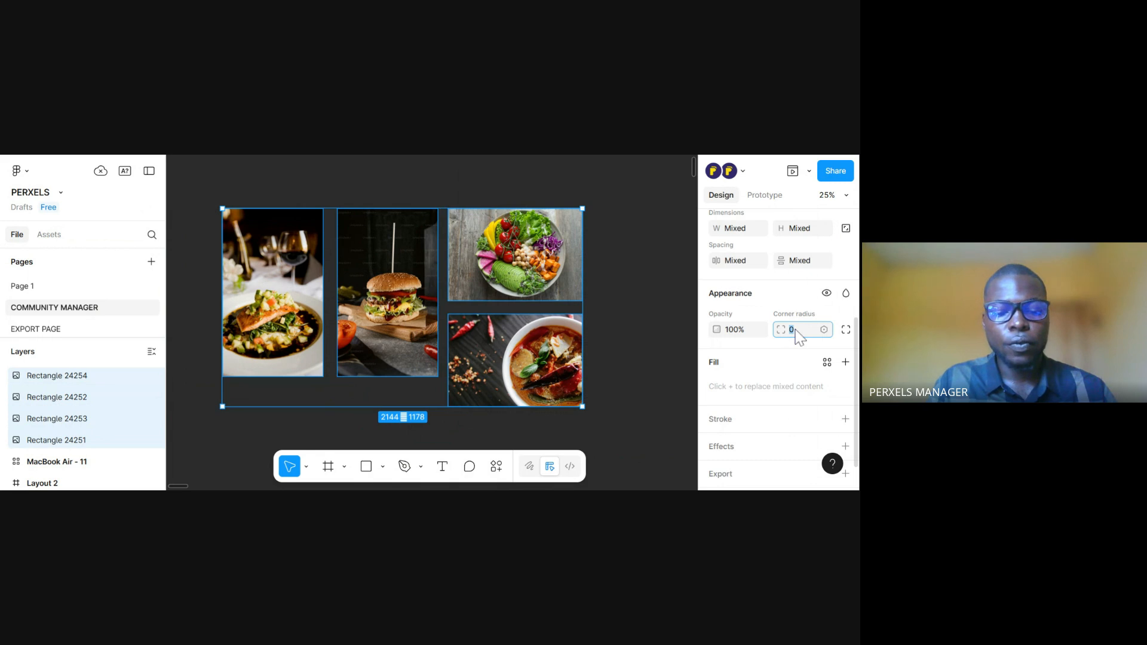
type("2")
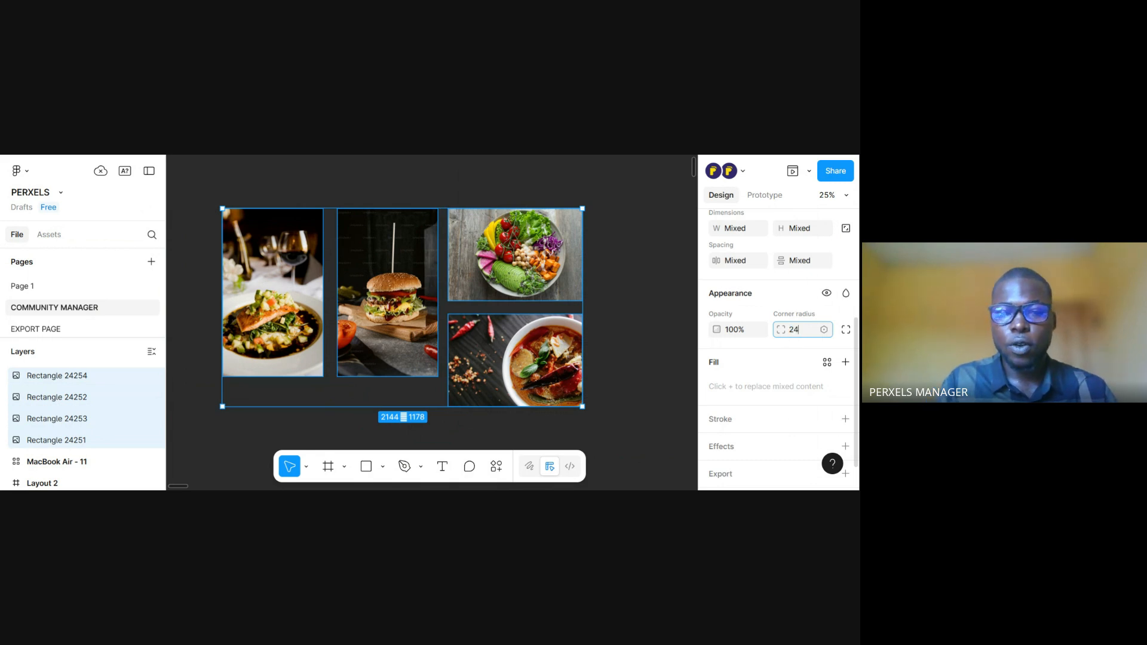
type("4")
key("Return")
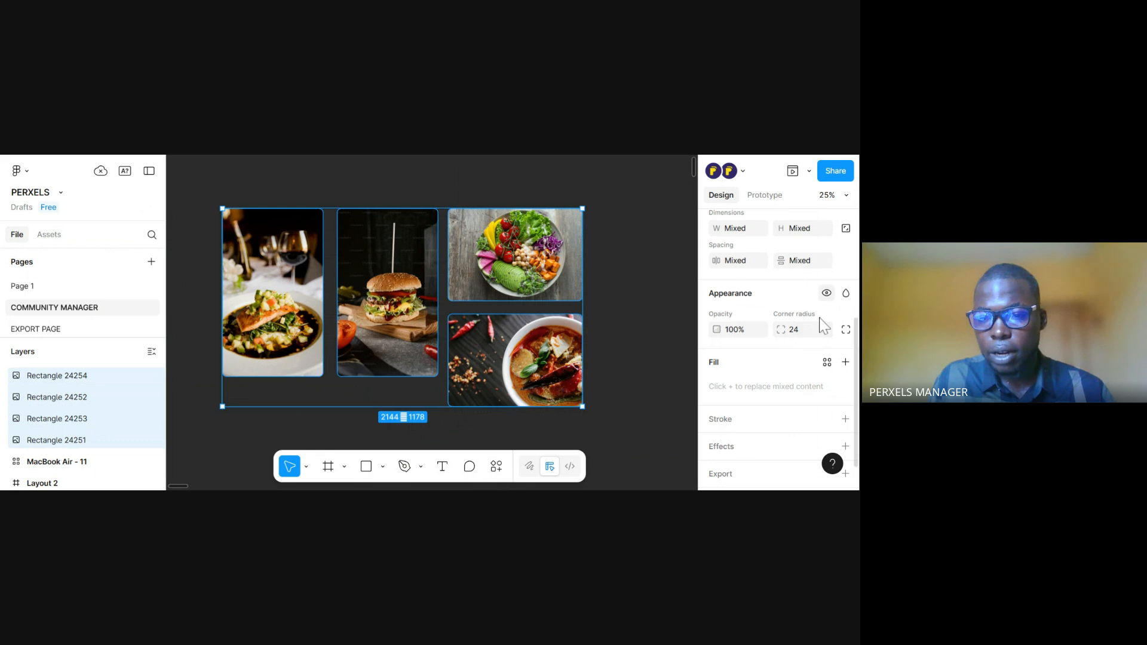
Show the individual corner settings of the four images, adjust their corner smoothing, and close the smoothing settings
left_click(846, 329)
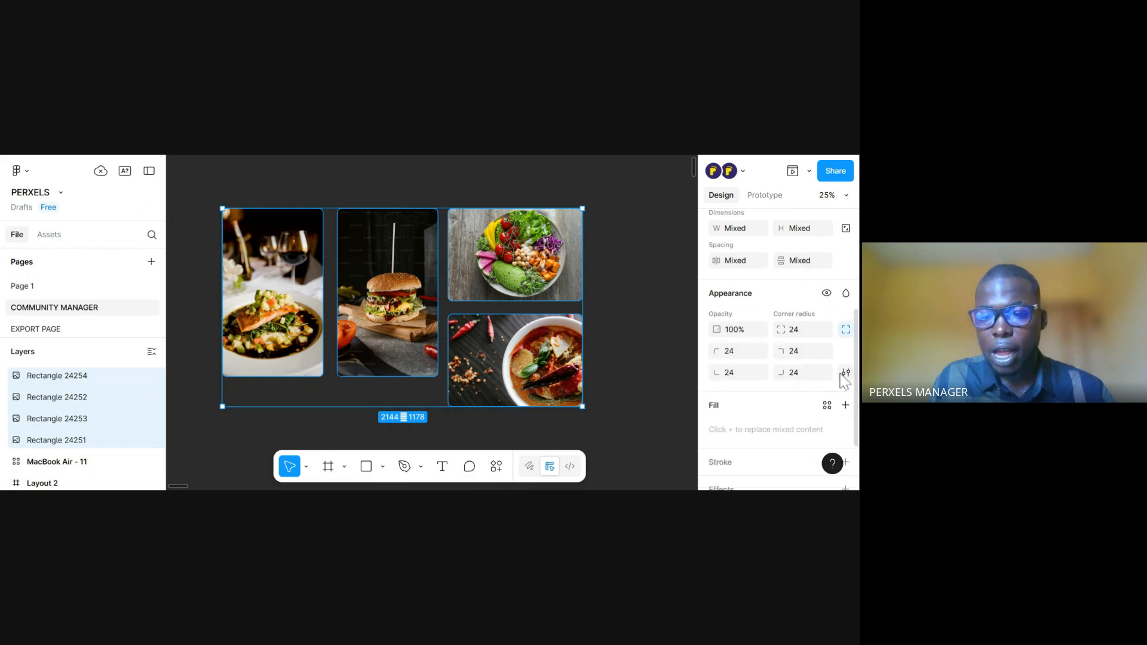
left_click(845, 373)
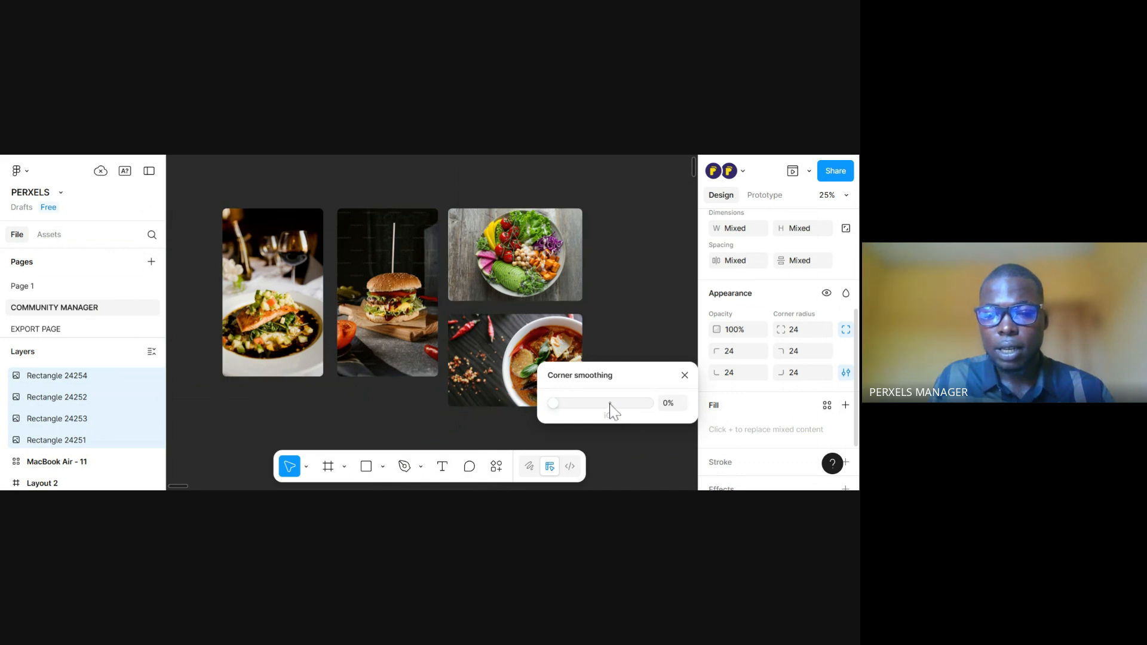
left_click_drag(591, 406, 540, 206)
left_click(686, 376)
Add a 1280 × 832 MacBook Air frame and place it below the four images
key("ctrl+minus")
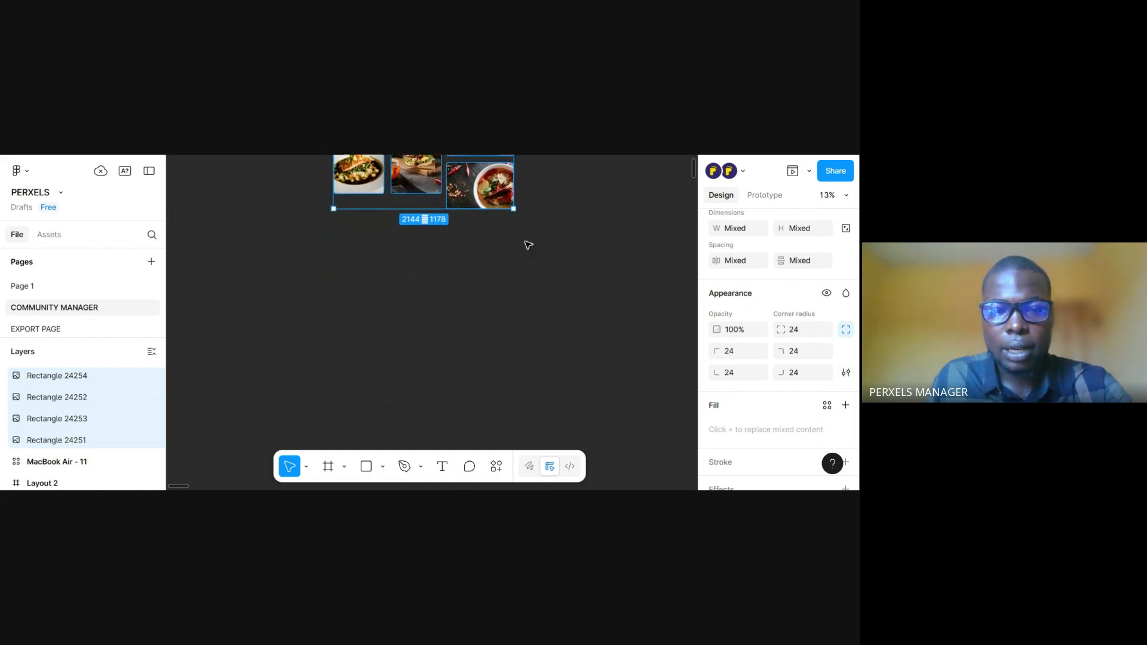
left_click(327, 467)
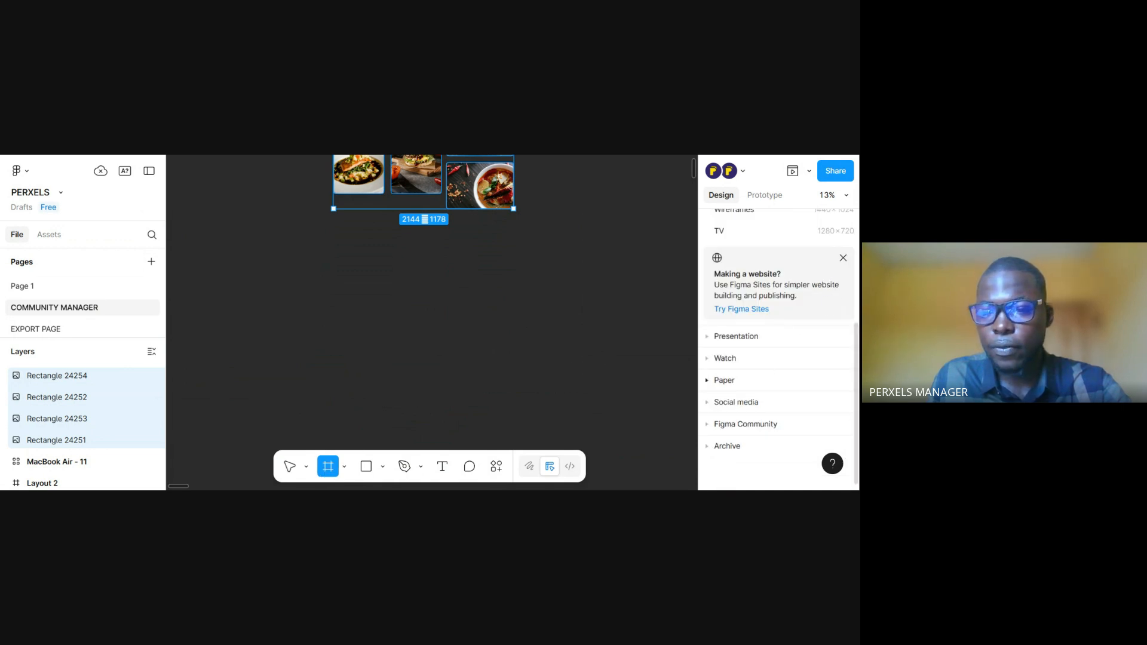
scroll(849, 309, "up", 5)
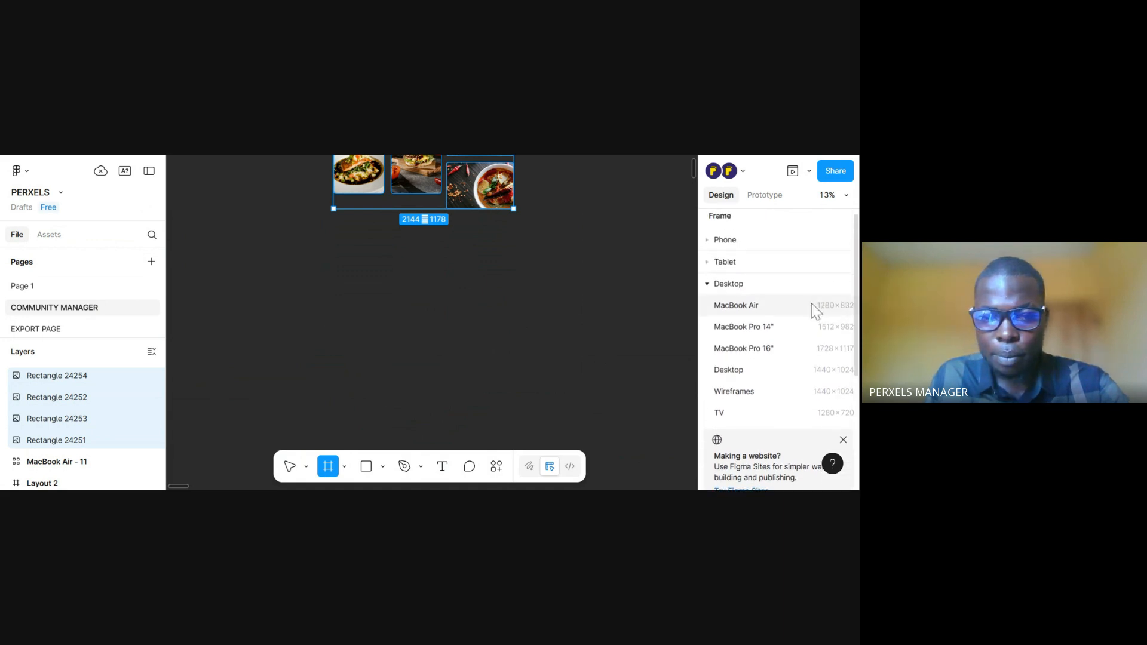
left_click(815, 309)
left_click_drag(433, 313, 428, 389)
Select the two portrait images and scale them proportionally to a combined width of 800
scroll(420, 263, "up", 2)
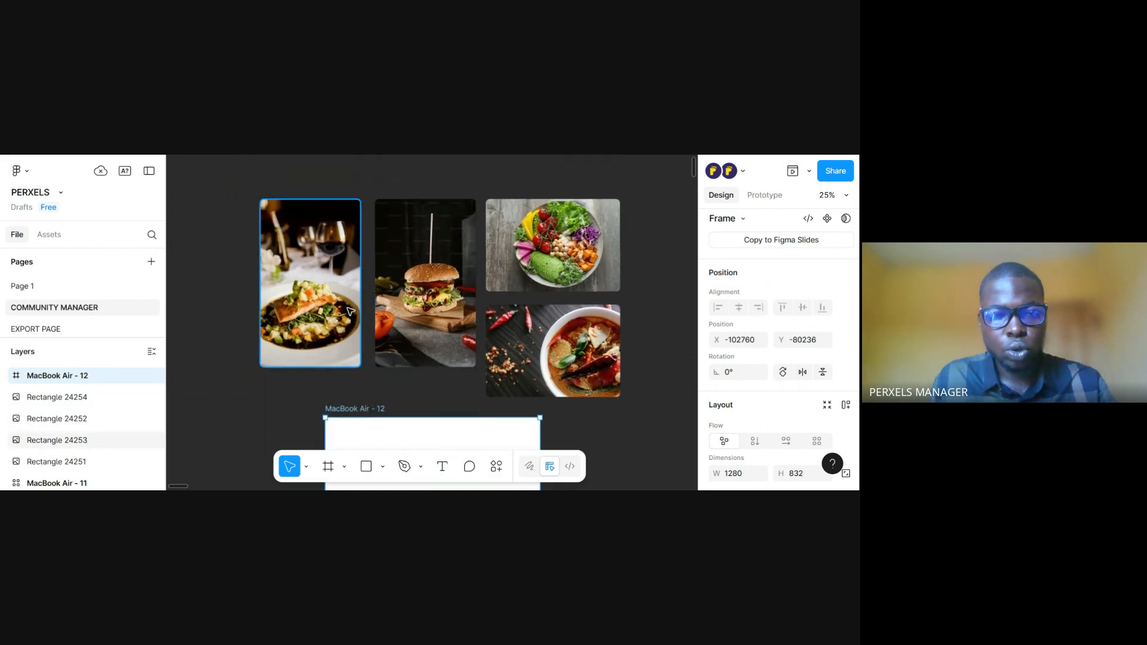
left_click(350, 311)
left_click(449, 308, "shift")
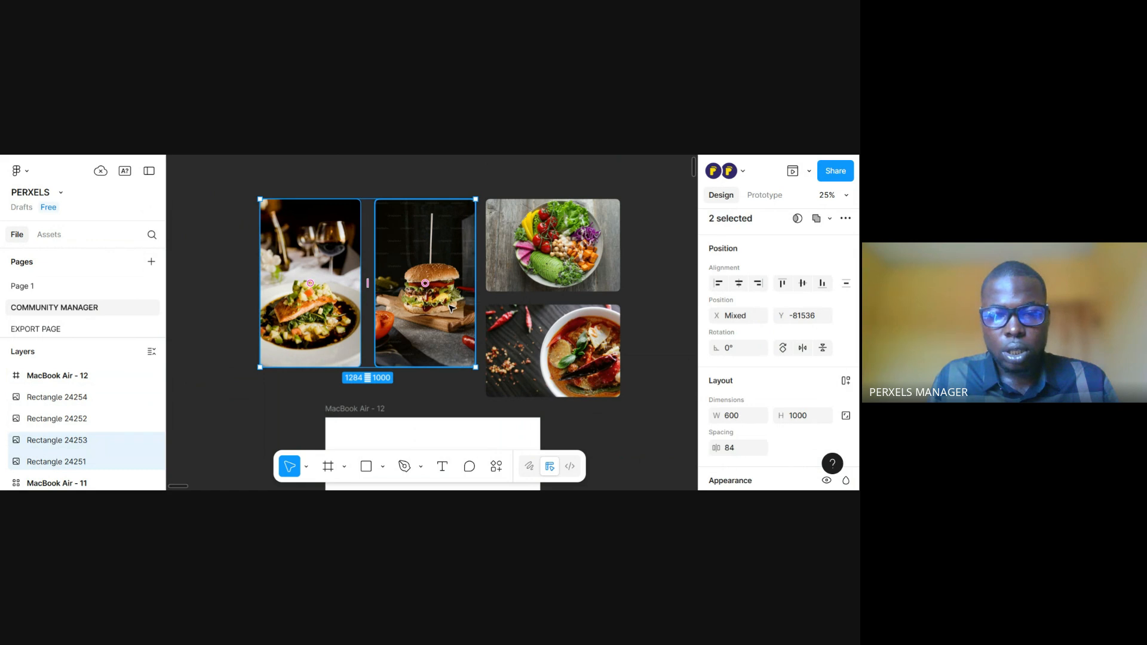
key("k")
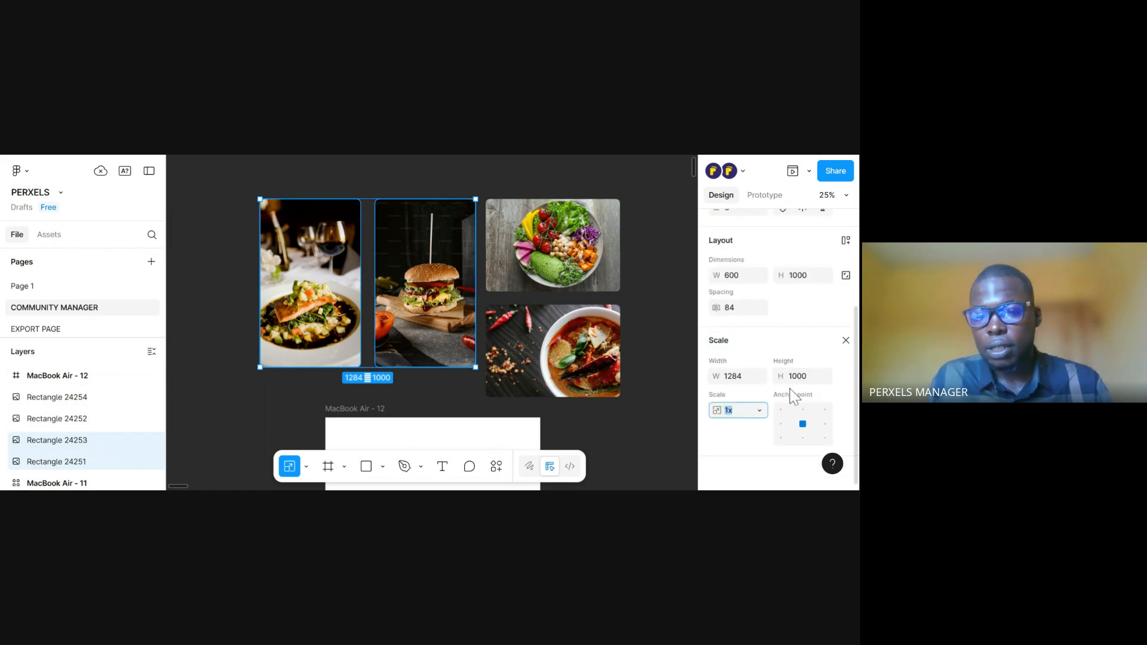
left_click(745, 380)
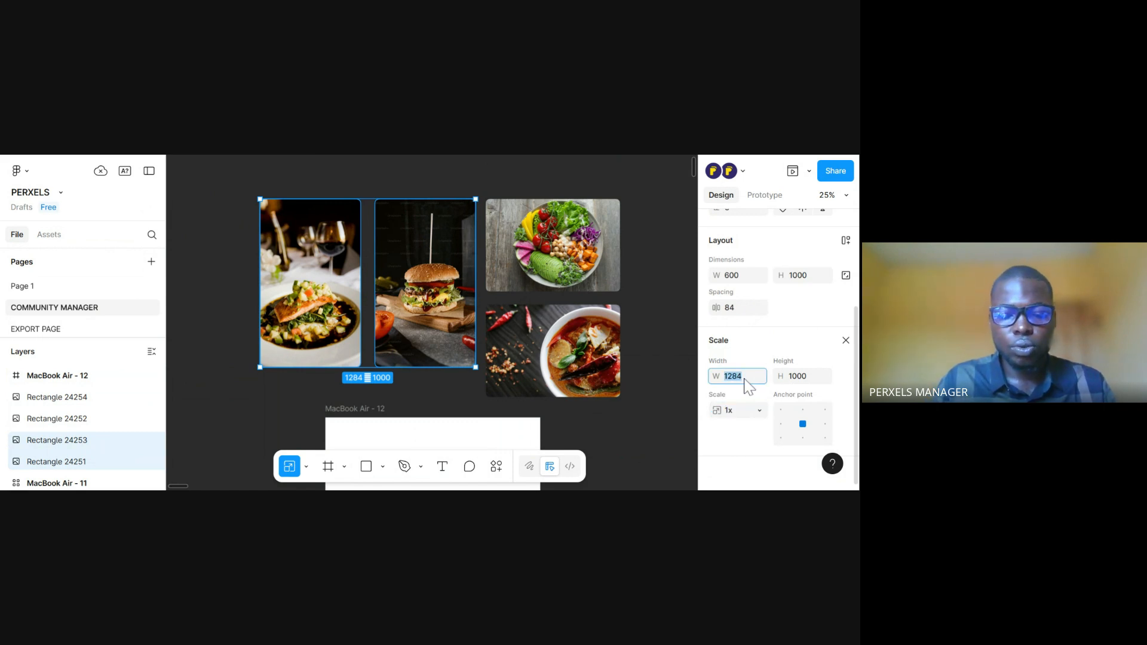
type("800")
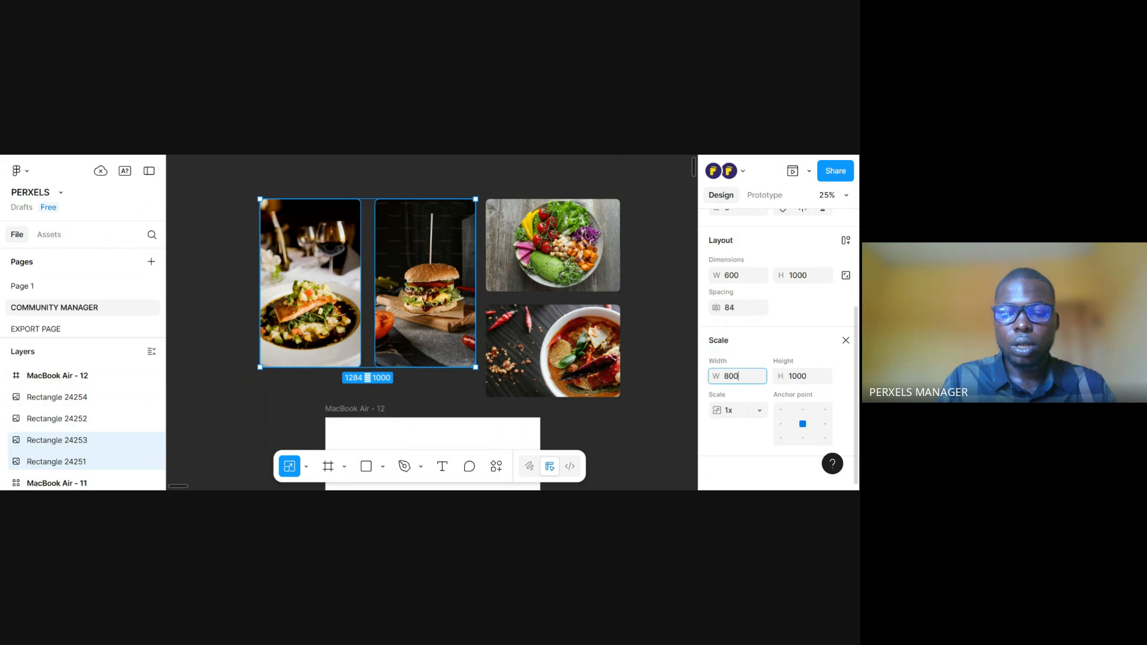
key("Return")
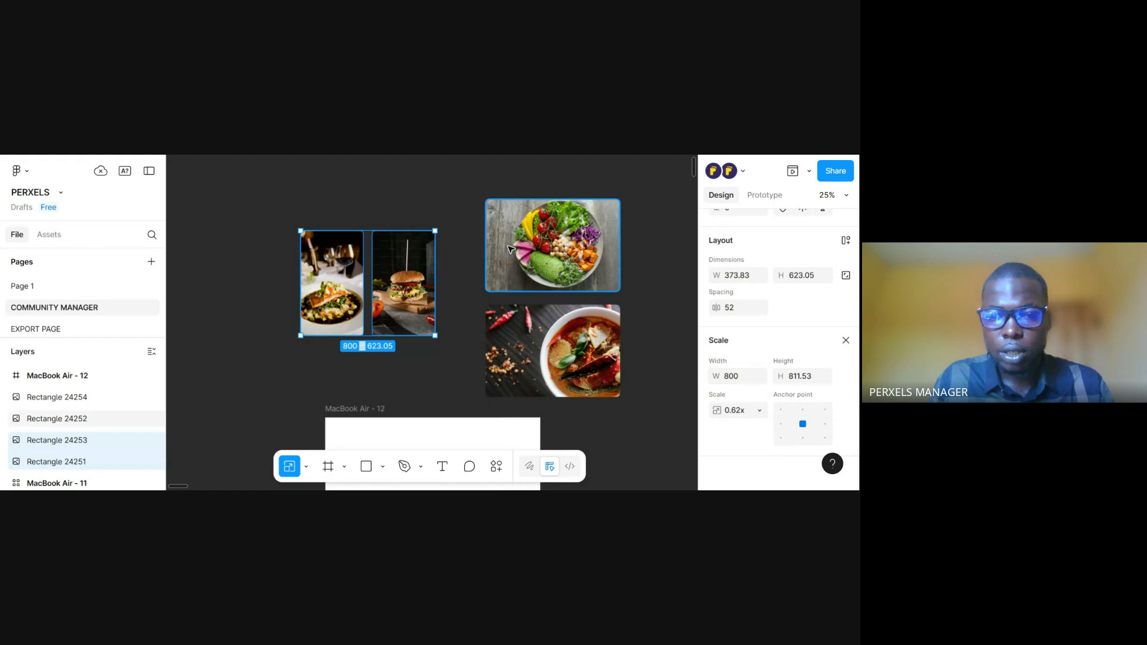
Select the two landscape images and scale them proportionally to a width of 600
left_click_drag(511, 299, 439, 259)
left_click(489, 216)
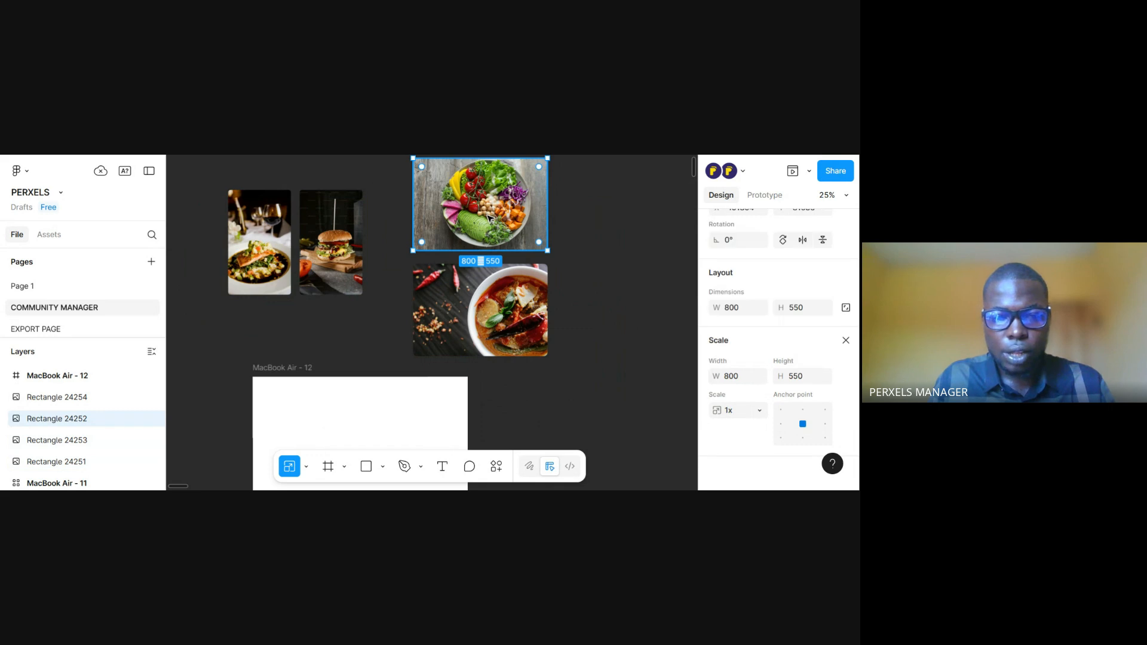
left_click(486, 295, "shift")
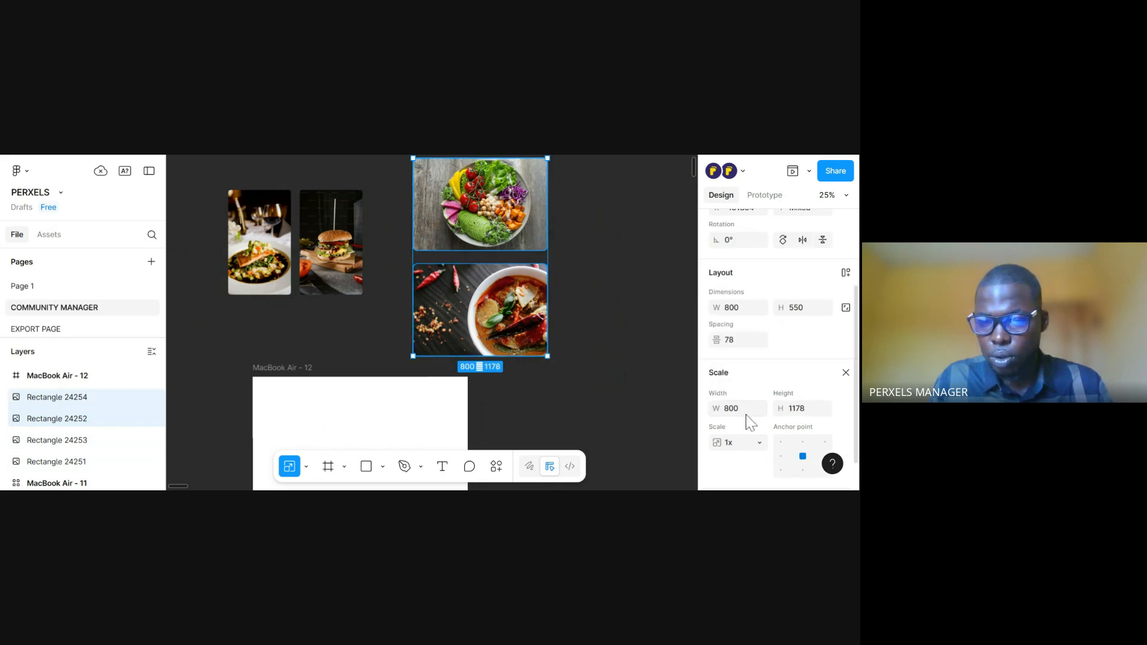
left_click(747, 415)
key("Return")
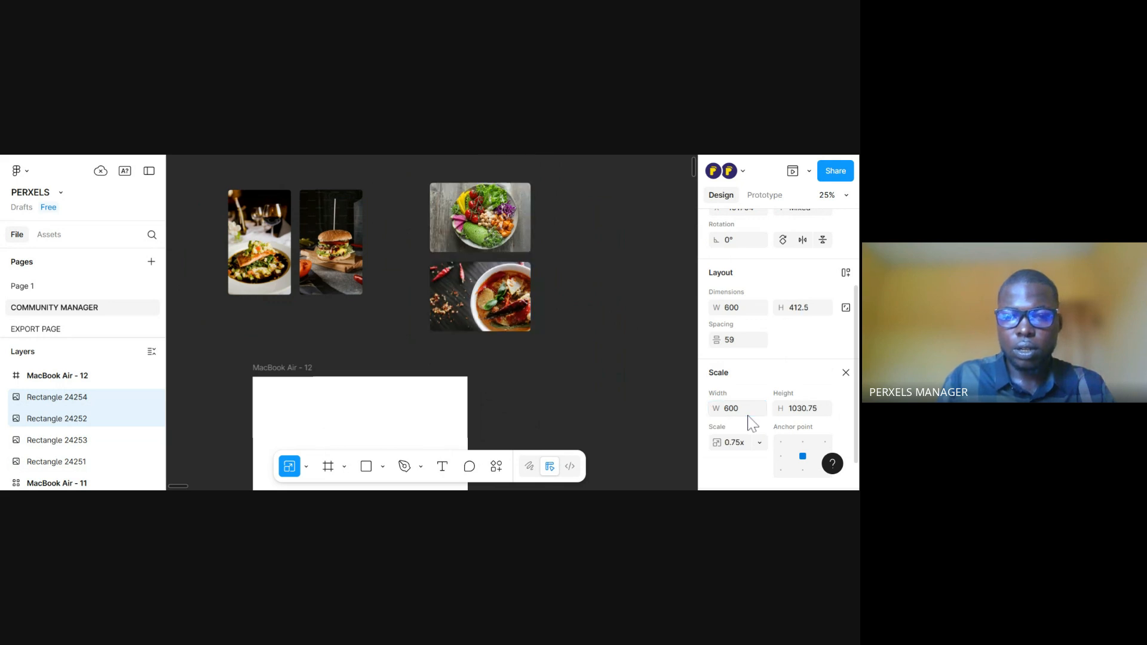
Rename the MacBook Air - 12 frame as "Figma grid"
left_click(274, 294)
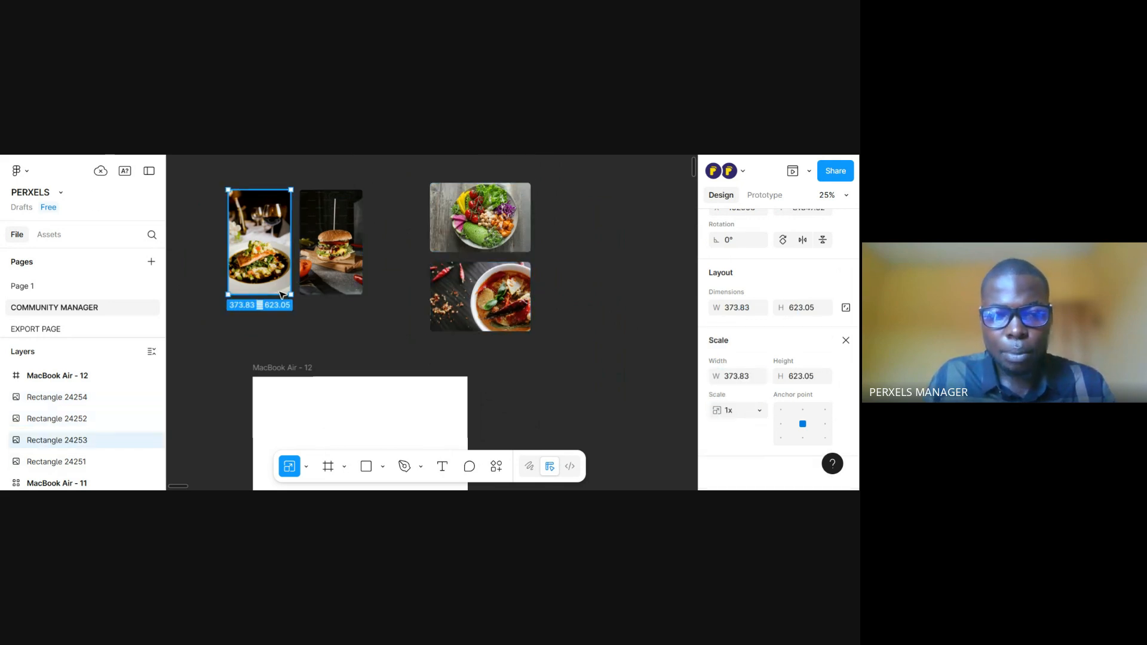
left_click(325, 333)
left_click_drag(325, 332, 363, 245)
left_click(362, 233)
key("ctrl+plus")
left_click_drag(371, 240, 368, 231)
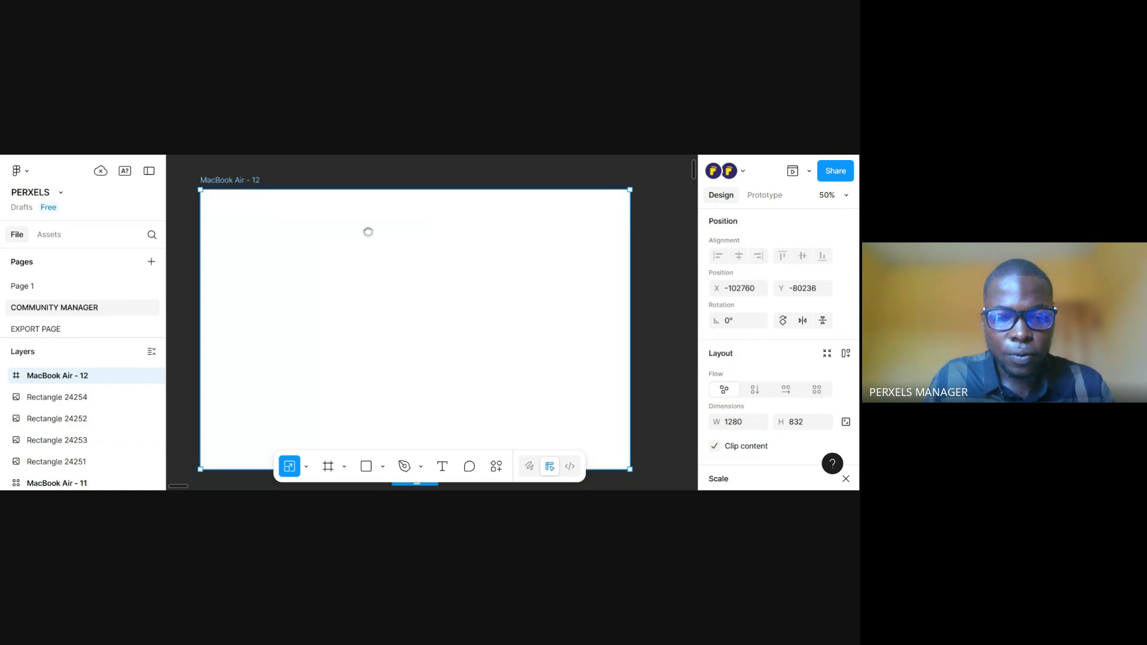
double_click(250, 181)
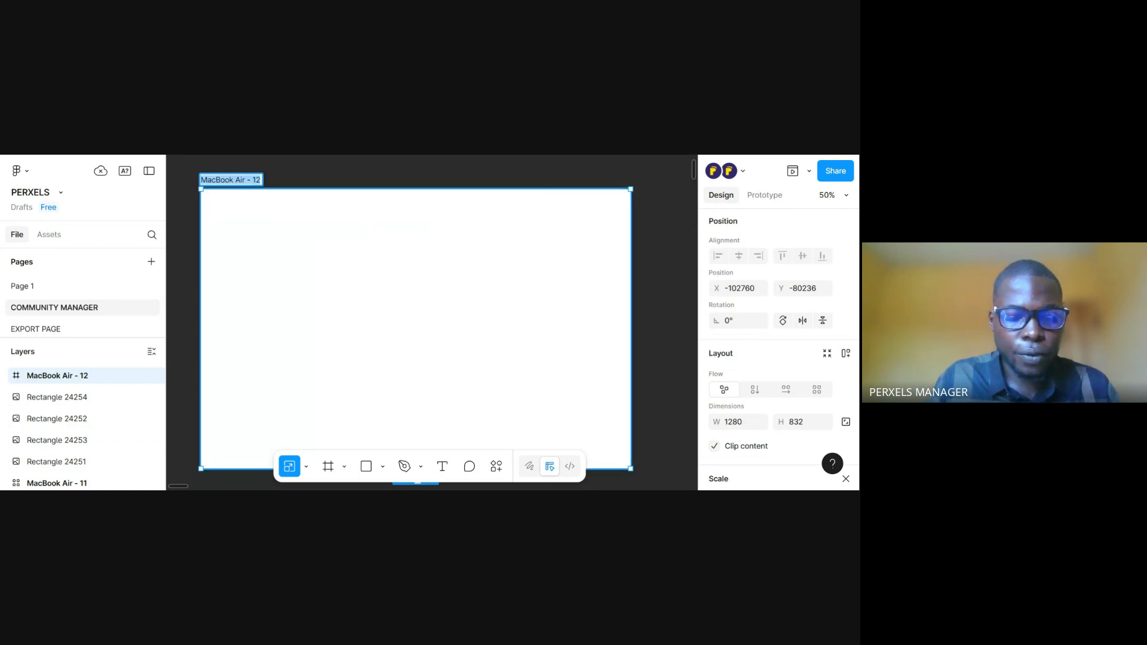
type("Figm")
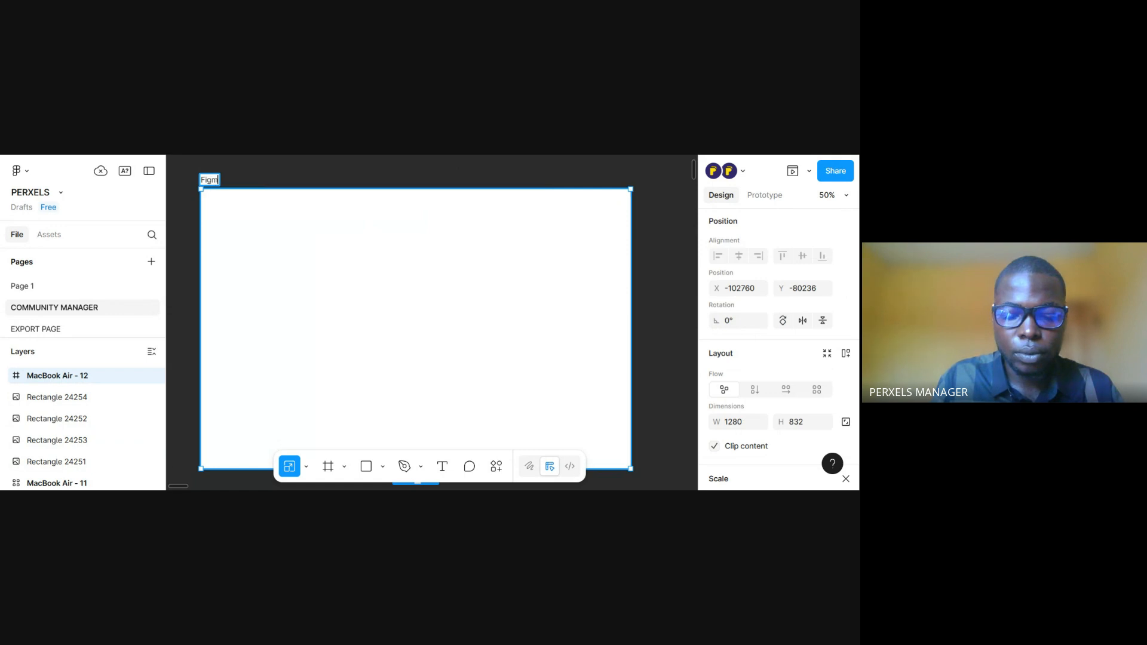
type("a grid")
key("Return")
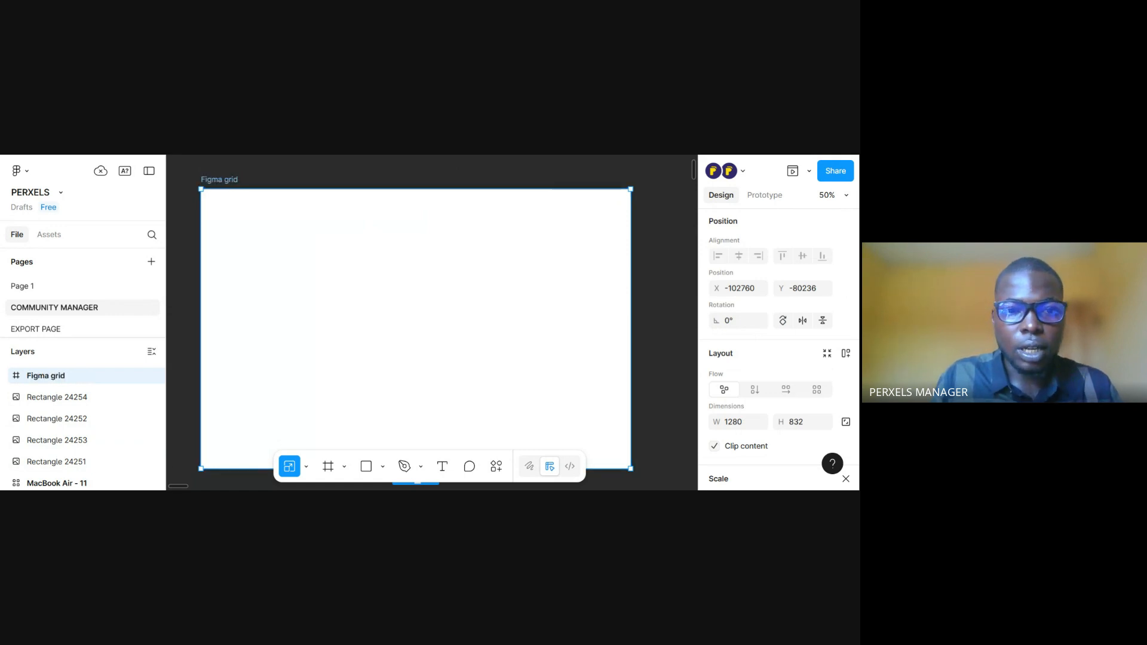
Switch from the Scale tool to the Move tool
left_click_drag(397, 304, 415, 292)
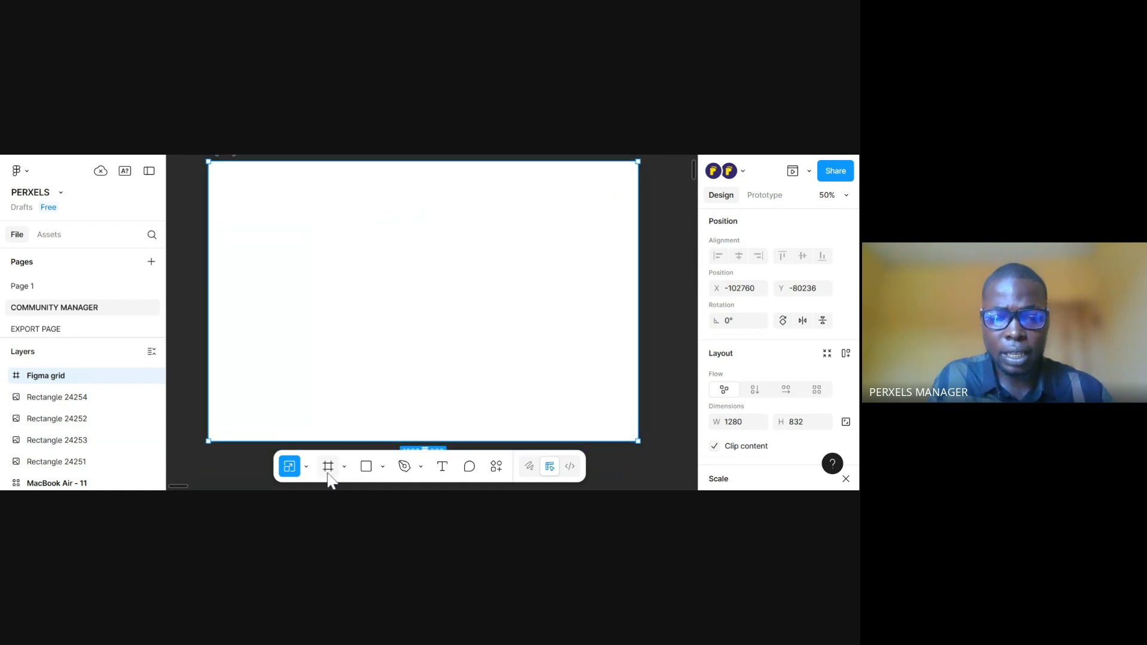
left_click(307, 467)
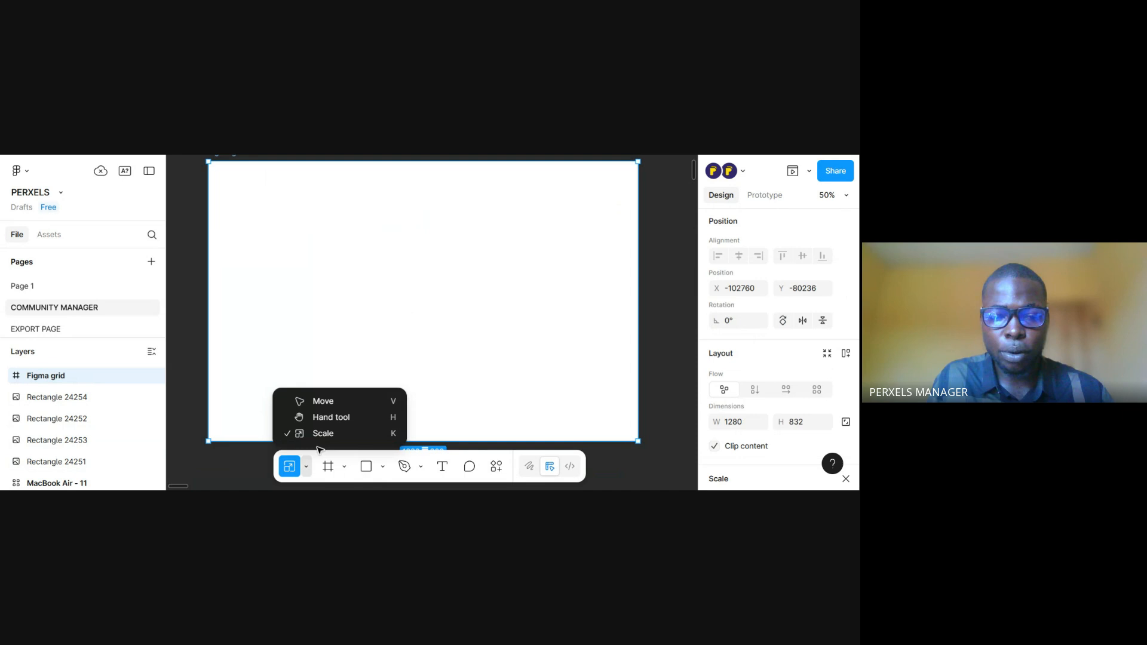
left_click(332, 397)
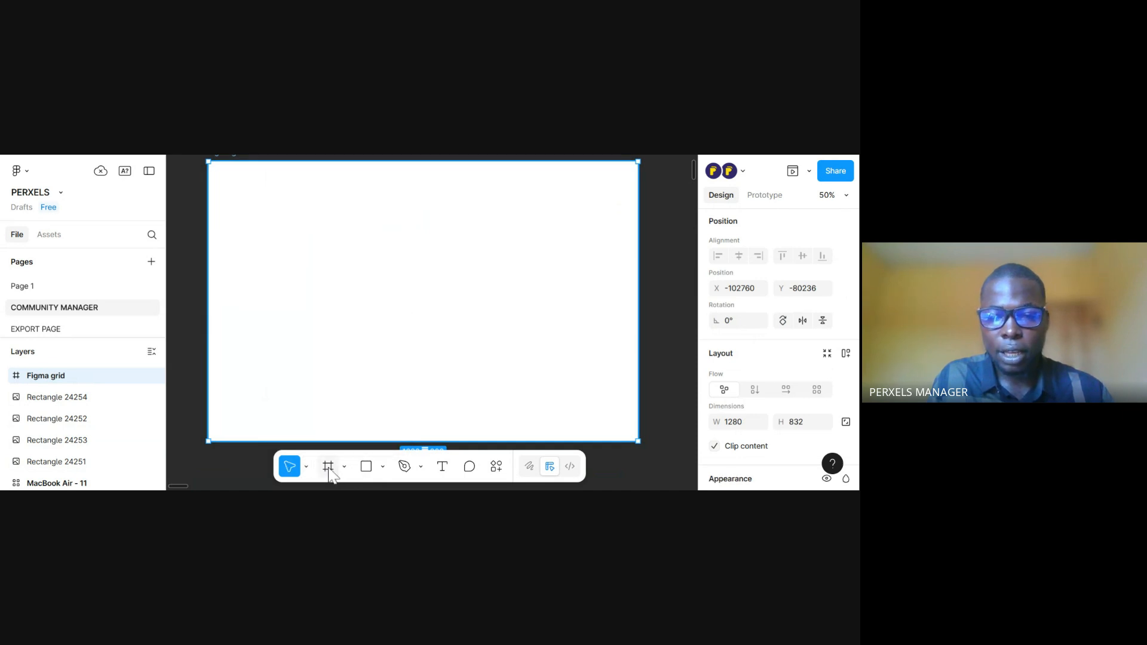
left_click(330, 469)
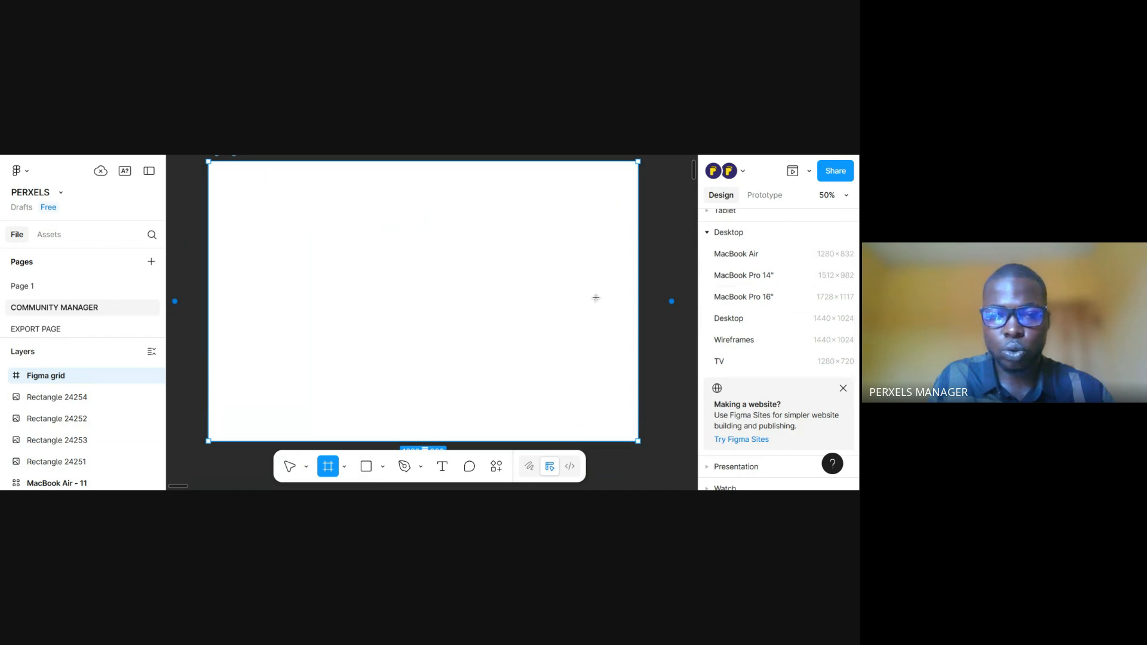
left_click_drag(607, 268, 611, 193)
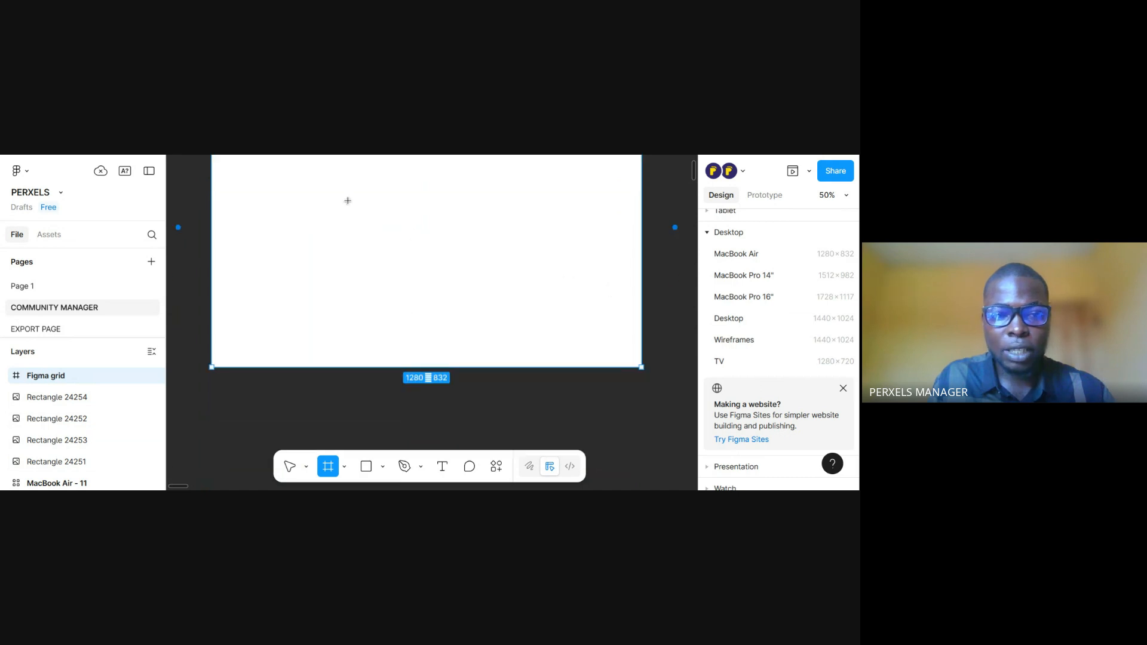
left_click_drag(401, 246, 392, 341)
scroll(379, 295, "down", 1)
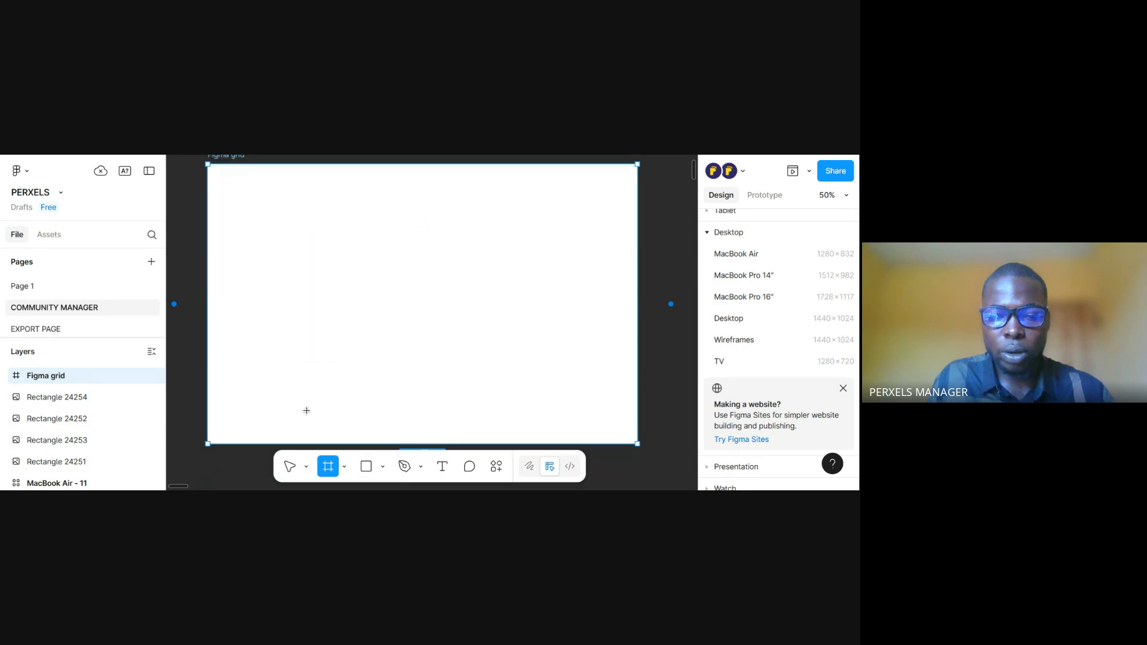
left_click(289, 466)
Apply a grid auto layout flow to the Figma grid frame
mouse_move(431, 278)
left_mouse_down()
mouse_move(422, 307)
mouse_move(430, 289)
left_mouse_up()
scroll(432, 292, "up", 2)
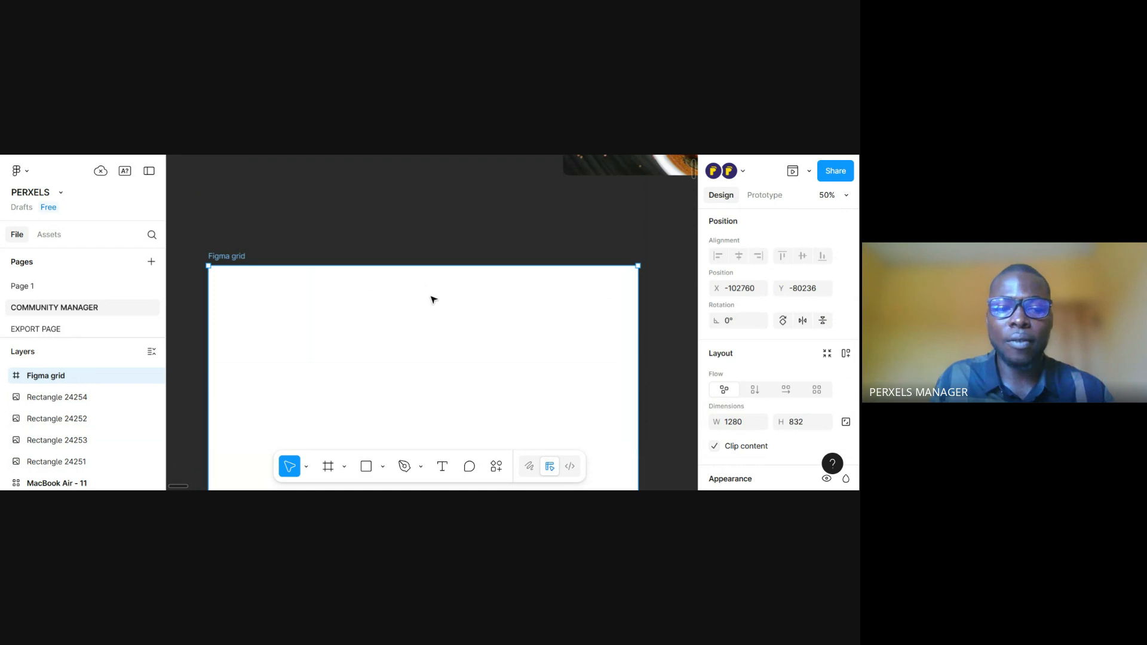
scroll(433, 300, "down", 2)
left_click_drag(425, 290, 427, 290)
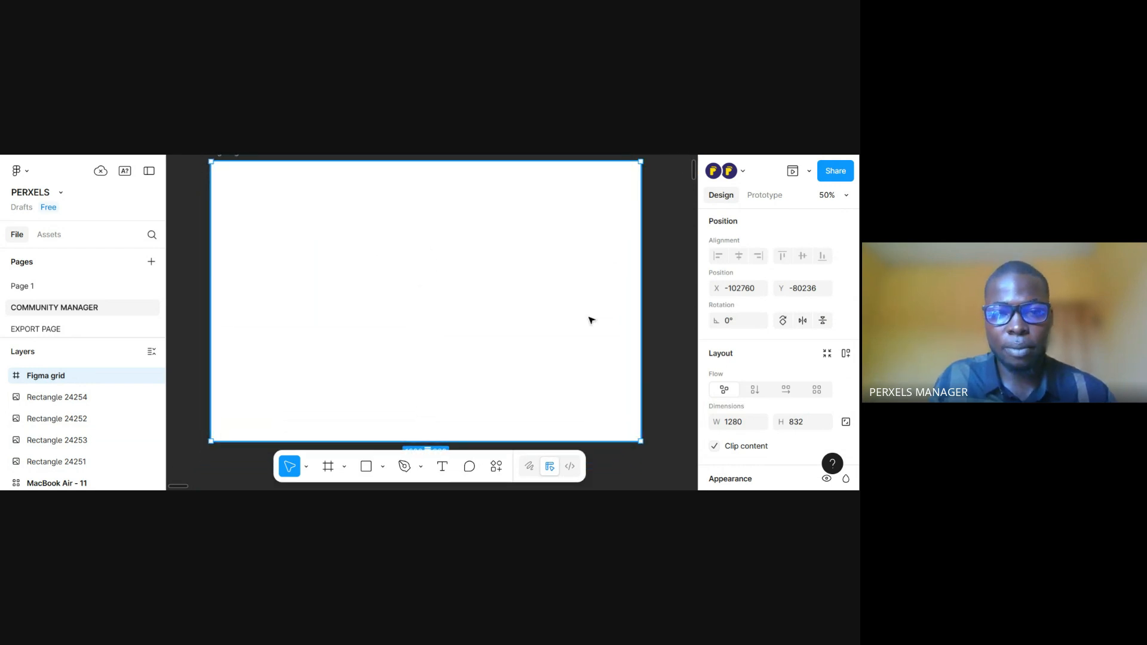
left_click_drag(589, 317, 589, 323)
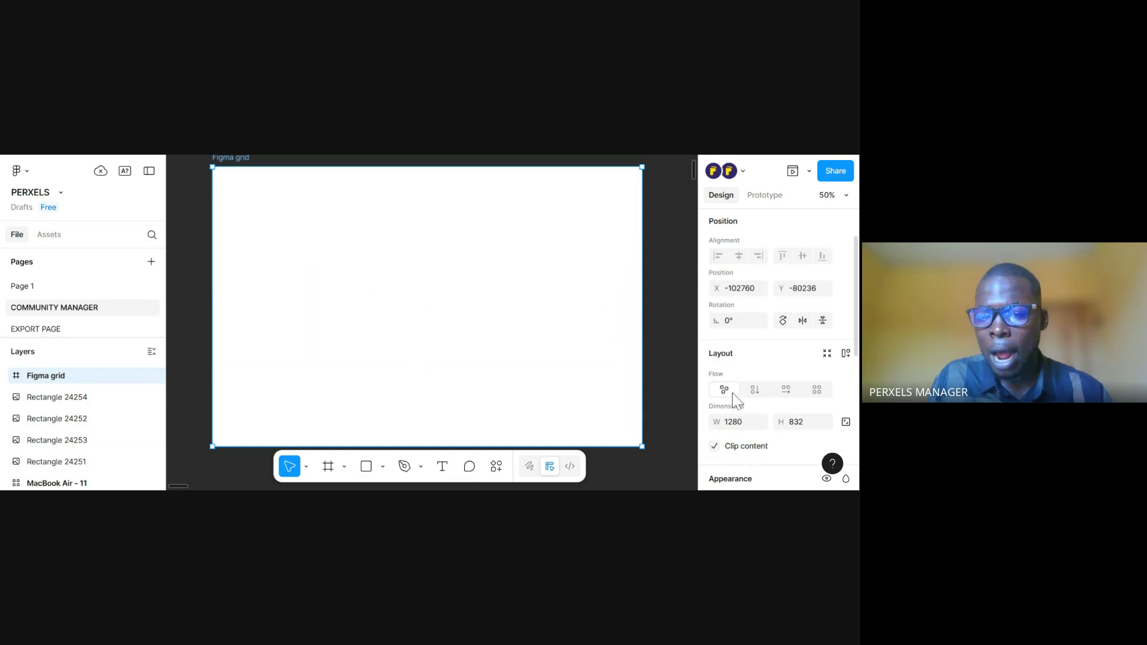
left_click(817, 391)
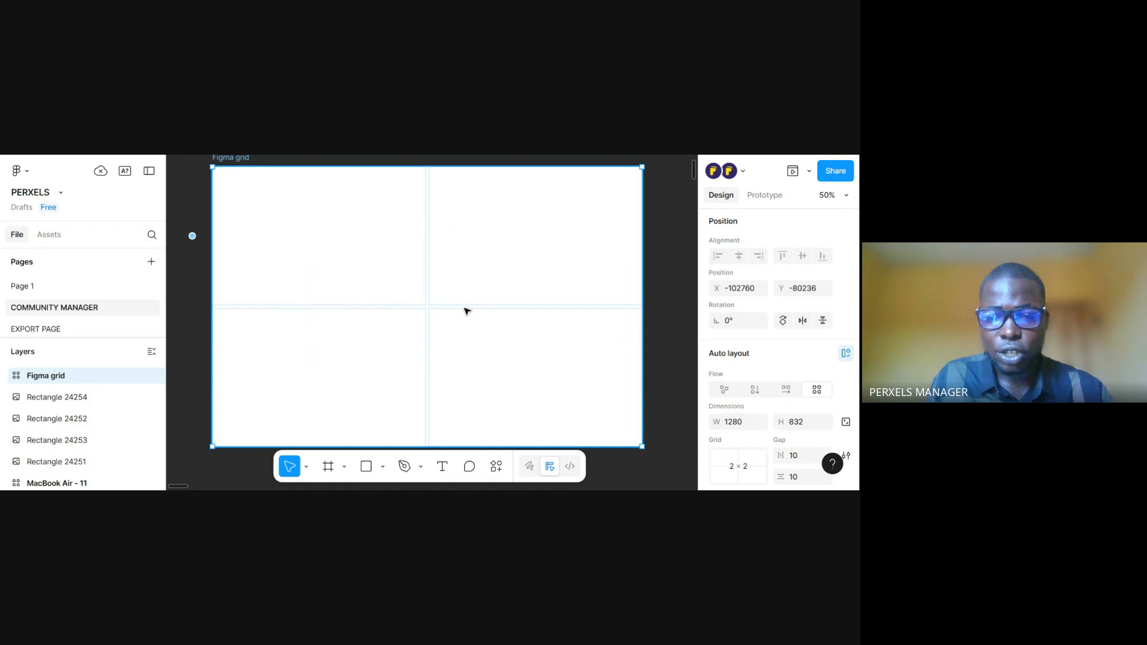
Set the Figma grid frame's auto layout grid to 4 columns and 1 row
left_click_drag(463, 332, 467, 346)
scroll(470, 341, "down", 1)
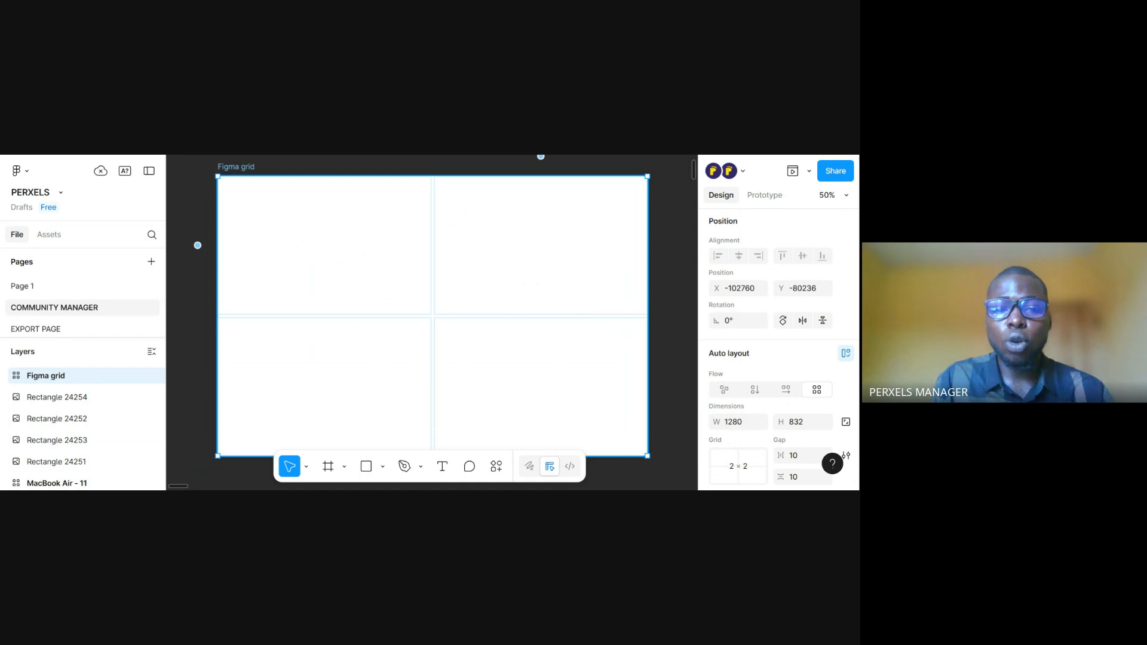
left_click_drag(491, 401, 496, 369)
left_click_drag(403, 224, 413, 277)
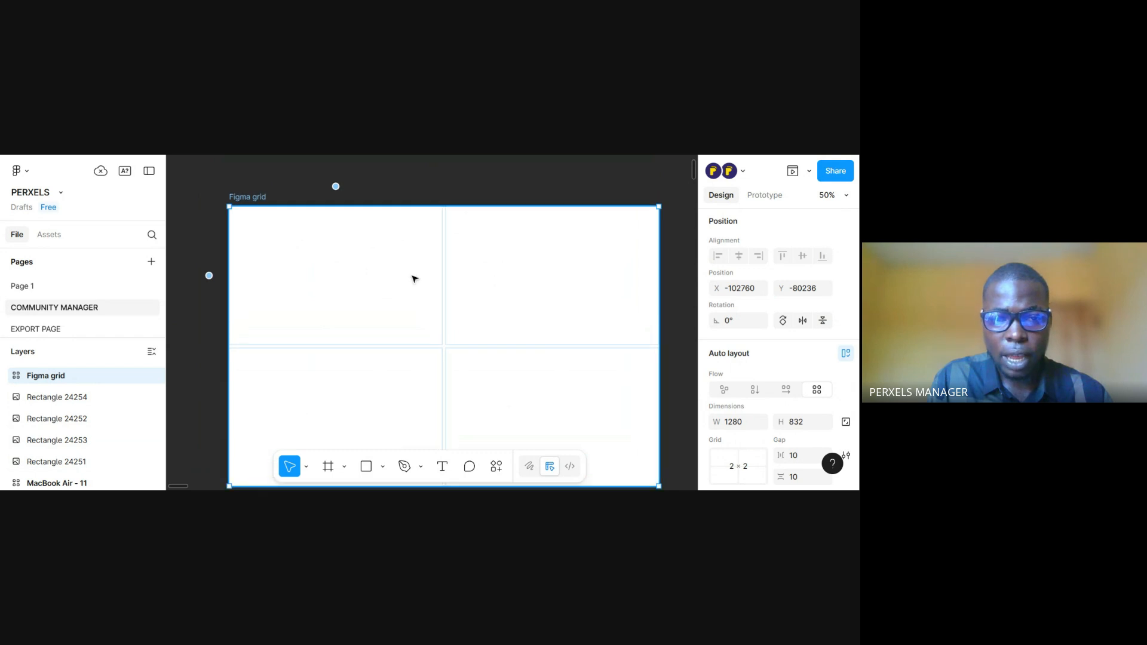
mouse_move(471, 353)
left_mouse_down()
mouse_move(471, 332)
mouse_move(477, 343)
left_mouse_up()
left_click_drag(857, 287, 857, 344)
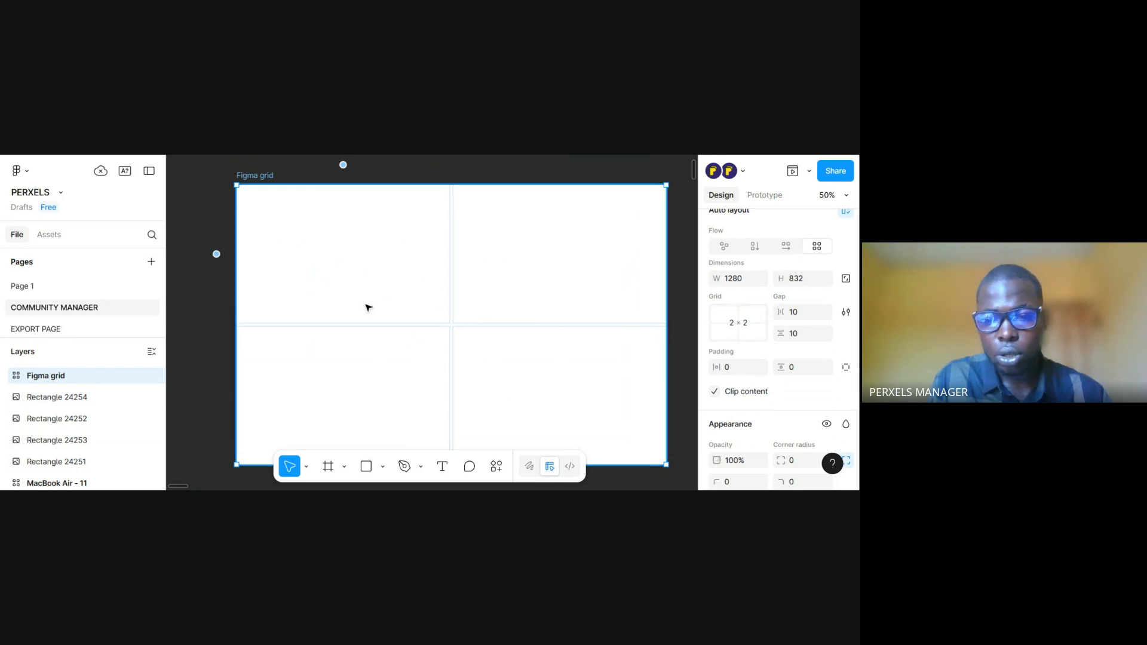
left_click(741, 329)
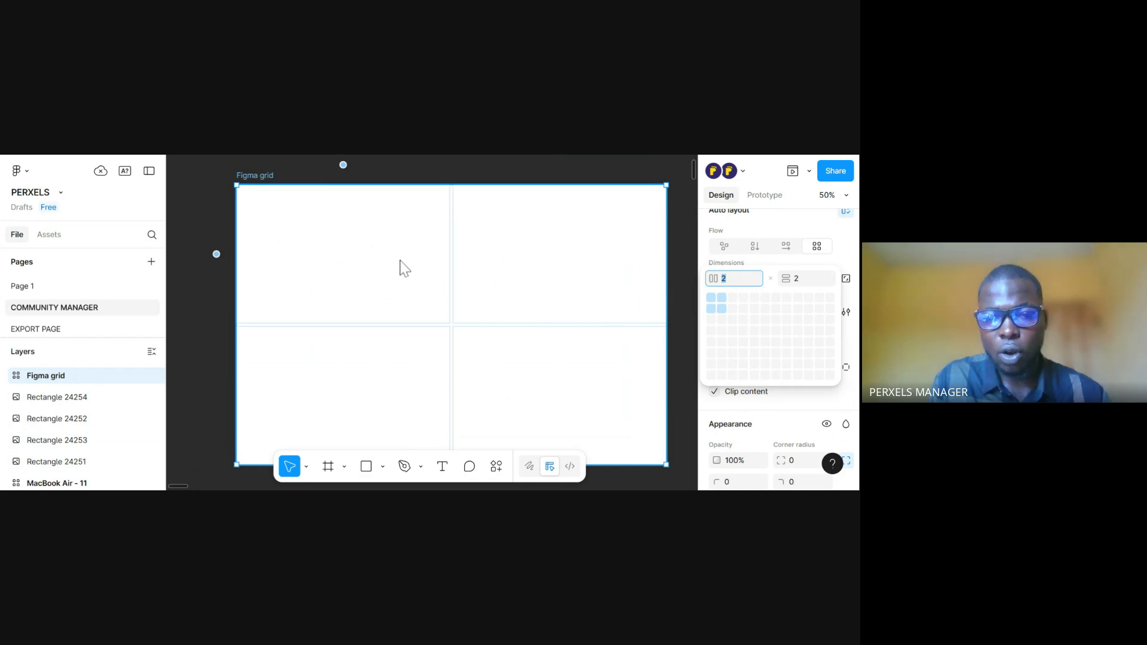
left_click(738, 283)
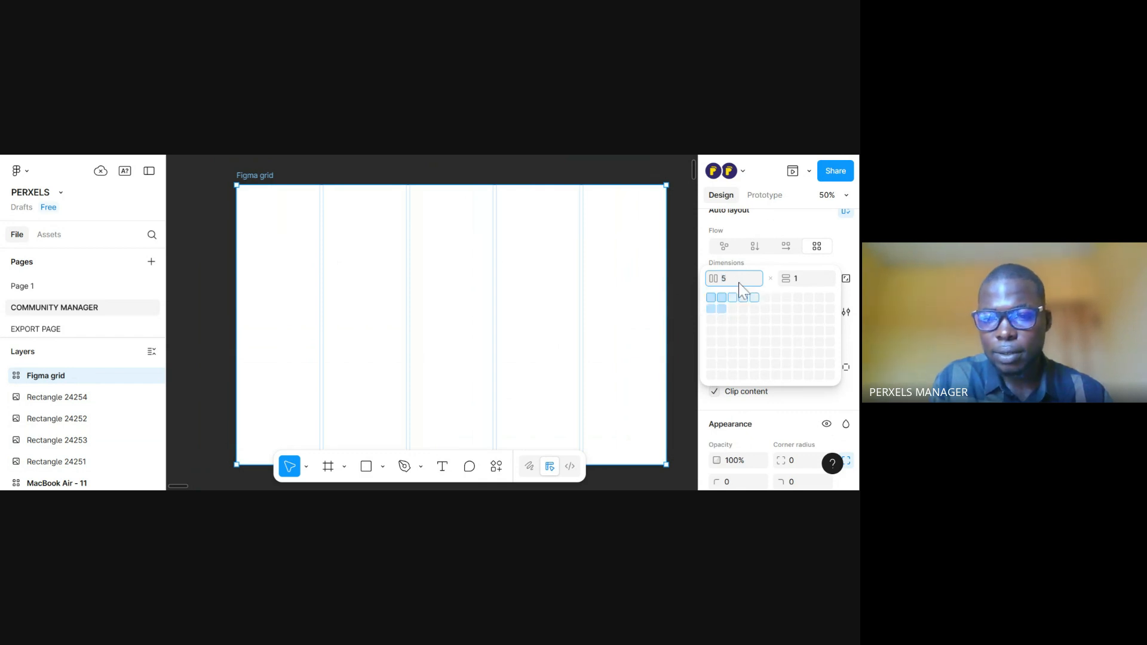
key("BackSpace")
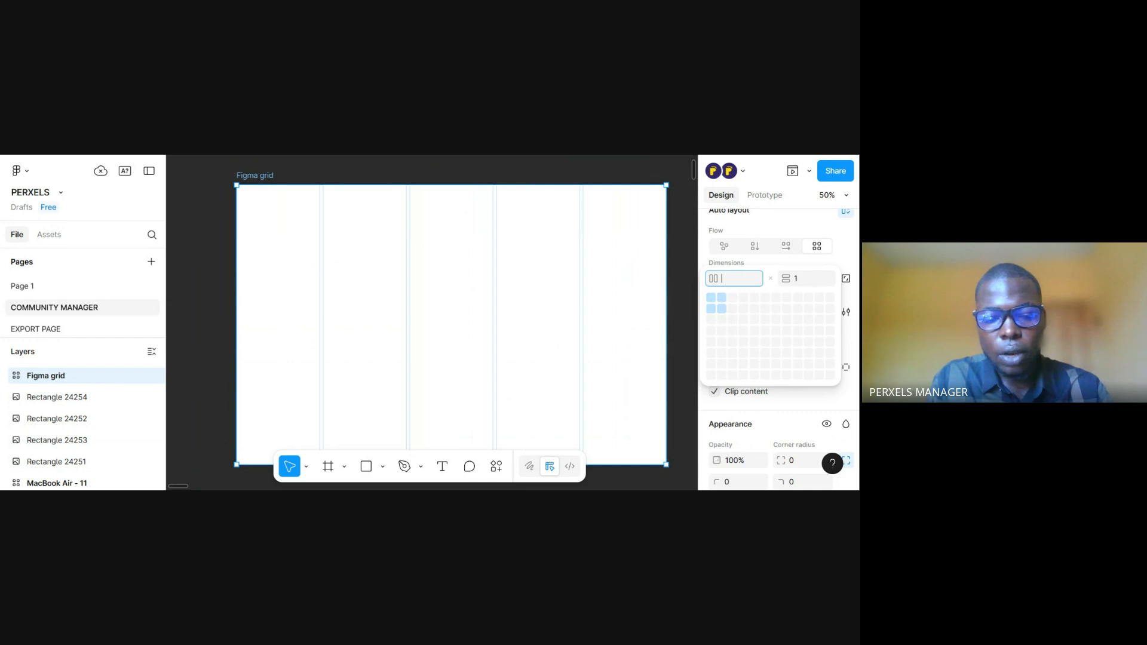
type("4")
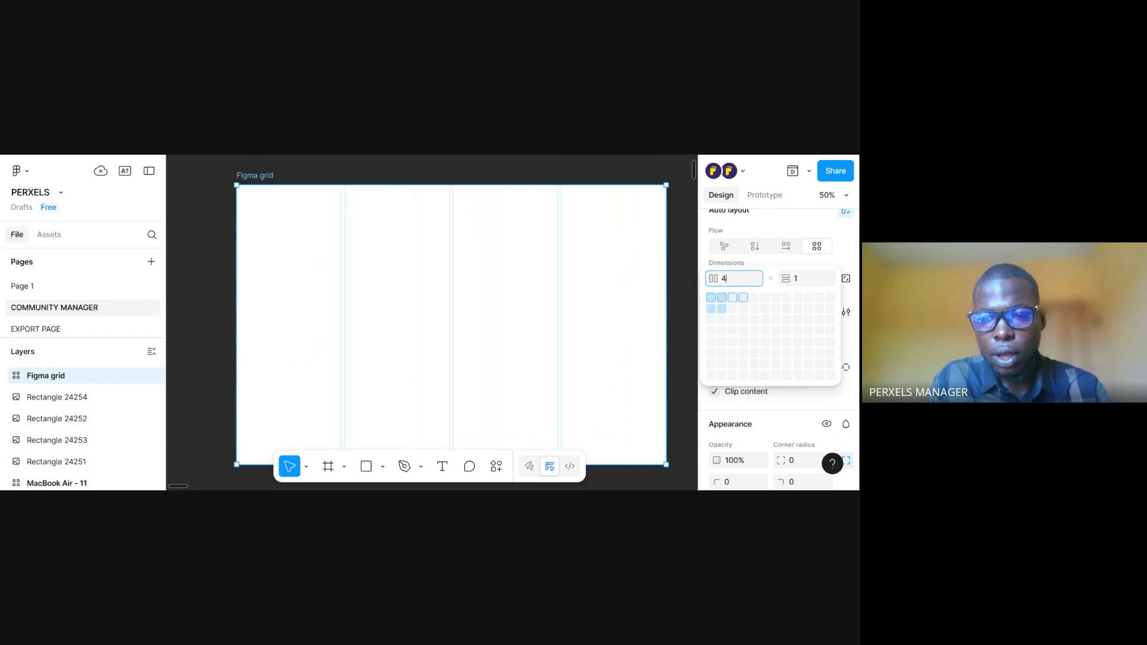
key("Return")
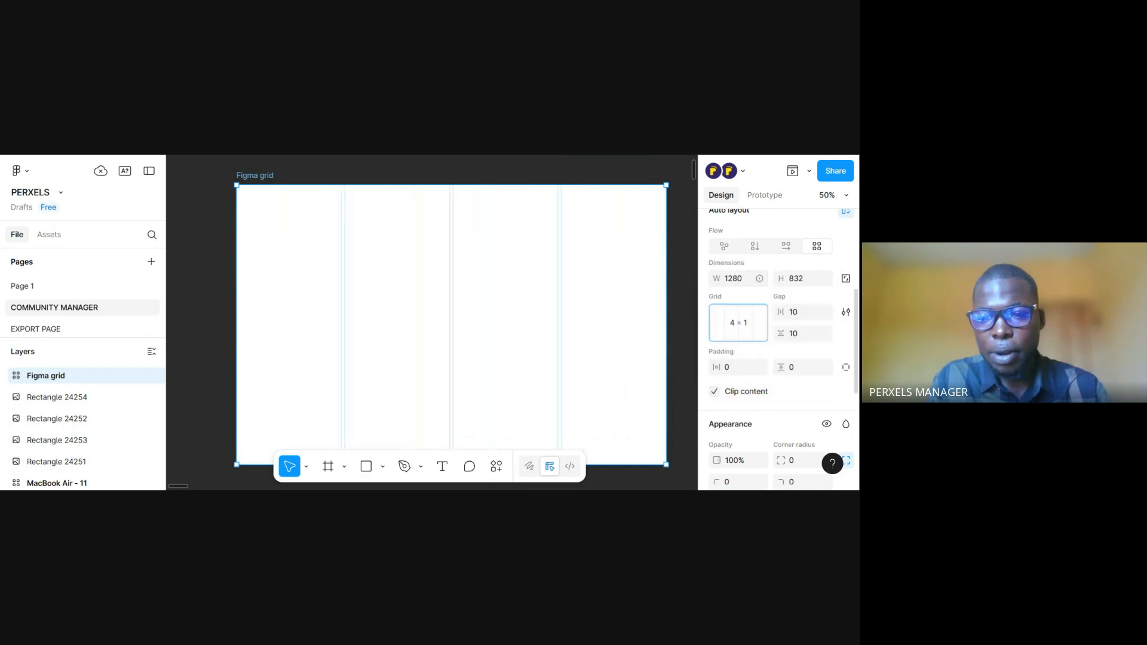
Change the frame's grid to 4 columns and 2 rows
left_click(749, 325)
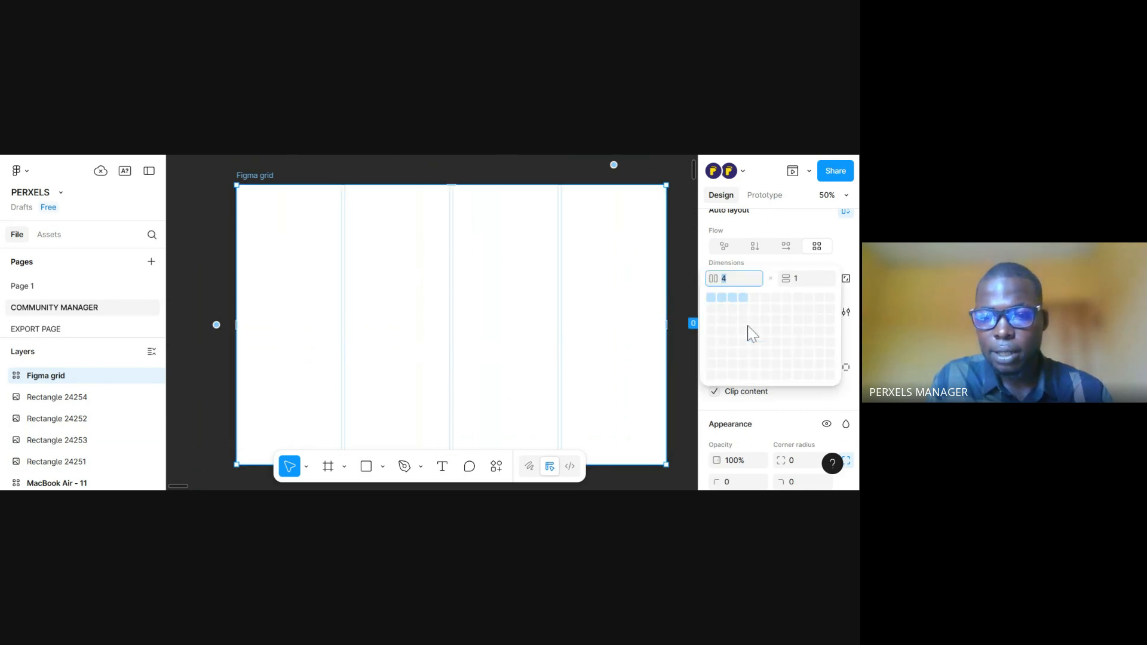
left_click(803, 279)
left_click(728, 280)
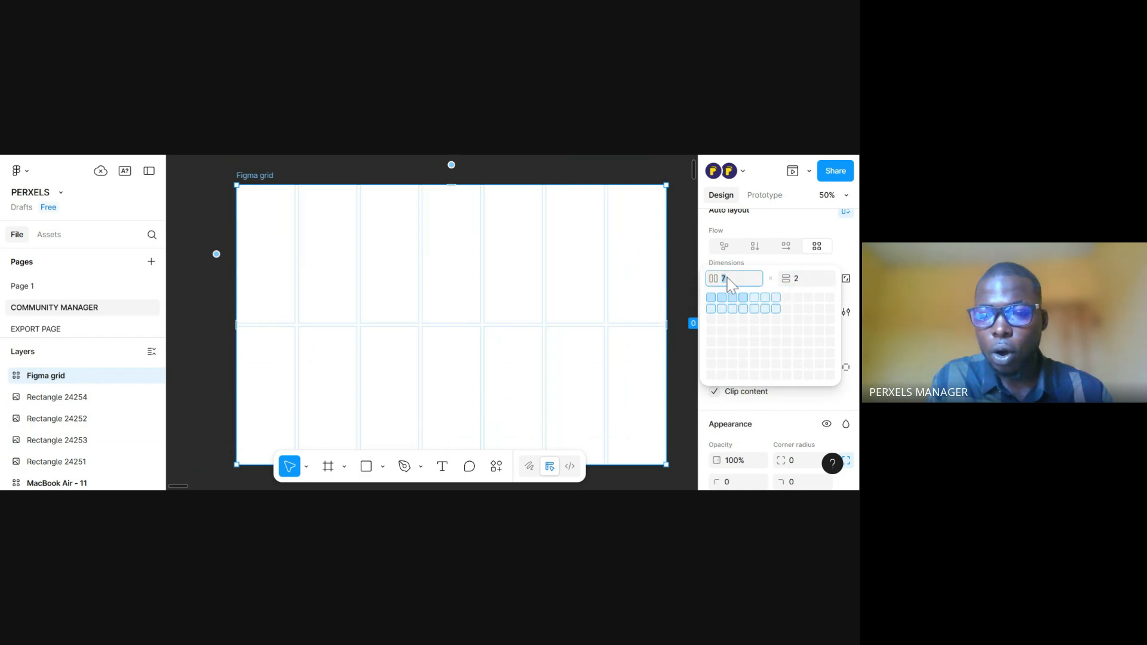
type("4")
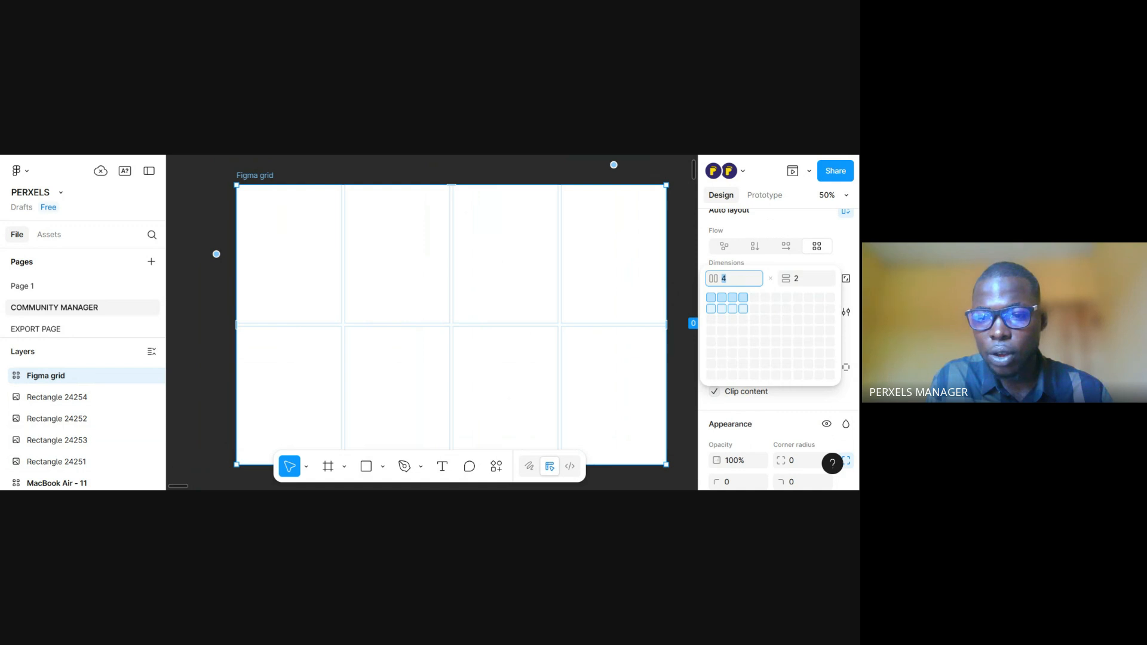
key("Return")
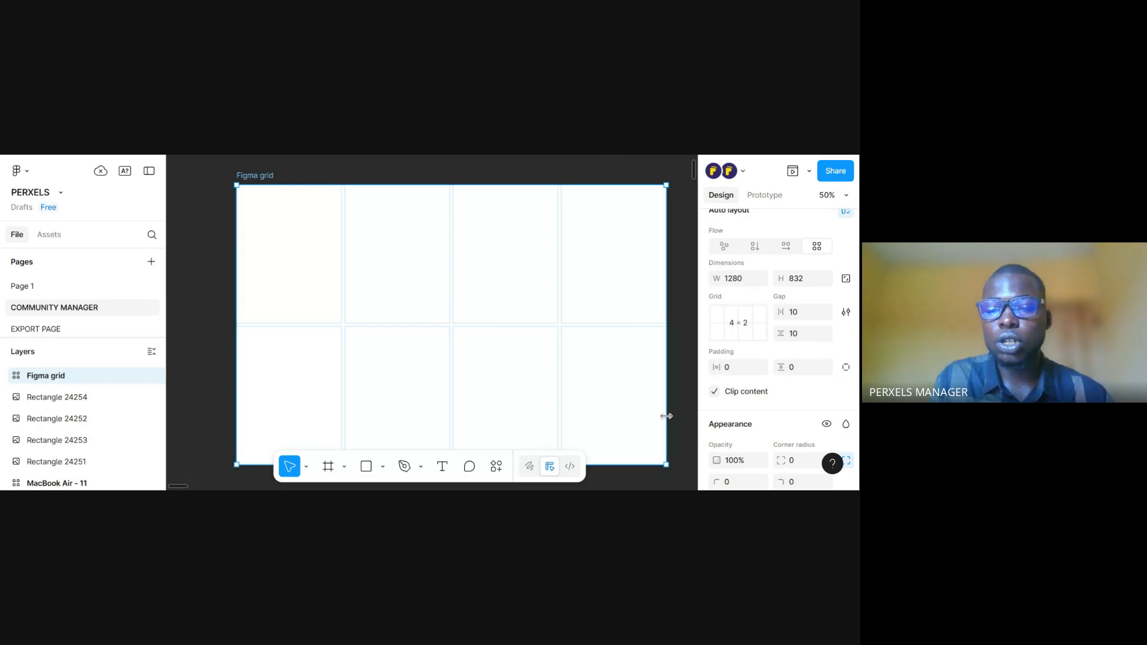
Move the portrait image of the plated dish with wine glasses to the empty canvas left of the Figma grid frame
scroll(489, 326, "down", 1)
scroll(436, 298, "right", 2)
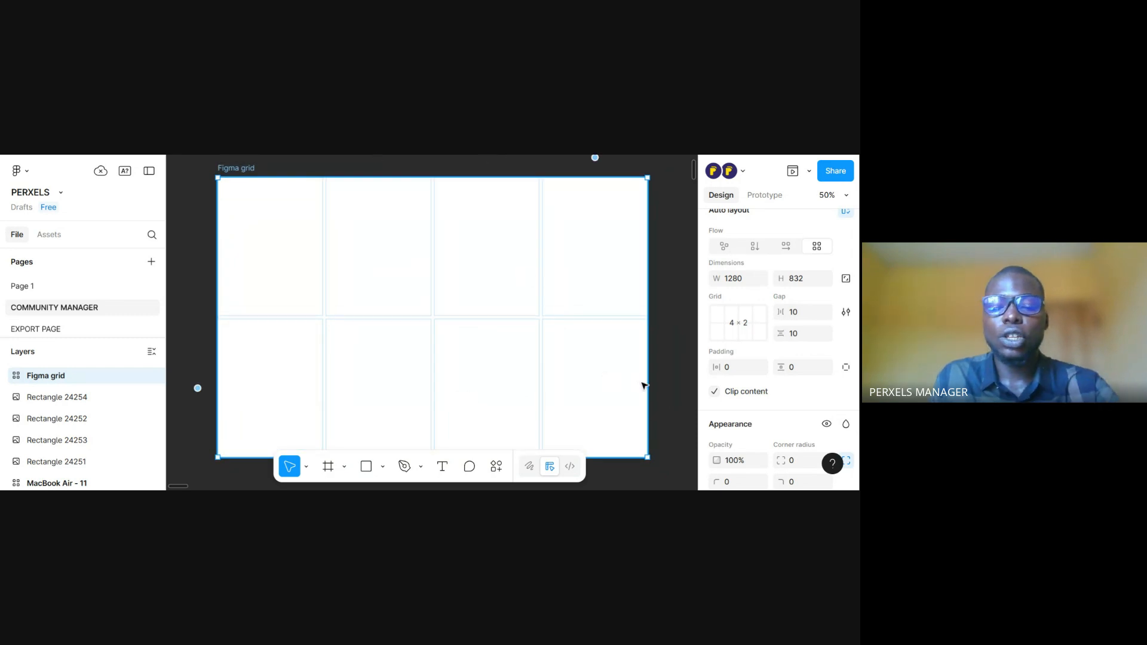
key("minus")
left_click_drag(498, 336, 478, 404)
left_click_drag(392, 294, 396, 396)
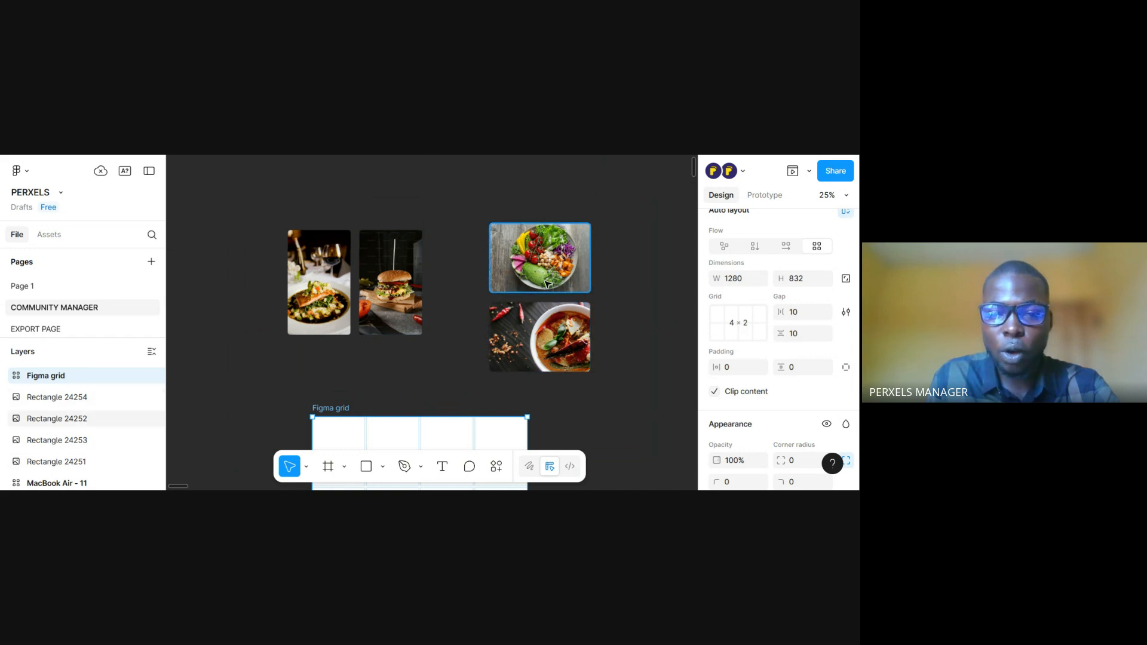
left_click_drag(561, 305, 582, 197)
left_click_drag(481, 275, 476, 236)
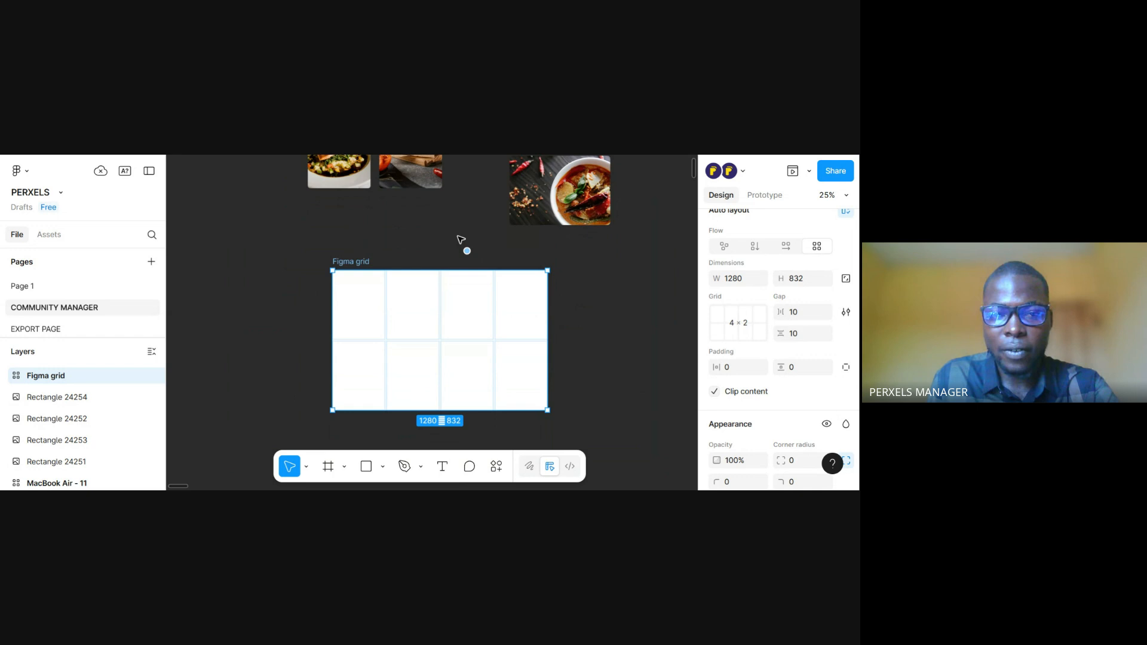
left_click_drag(459, 238, 470, 329)
left_click_drag(349, 247, 376, 415)
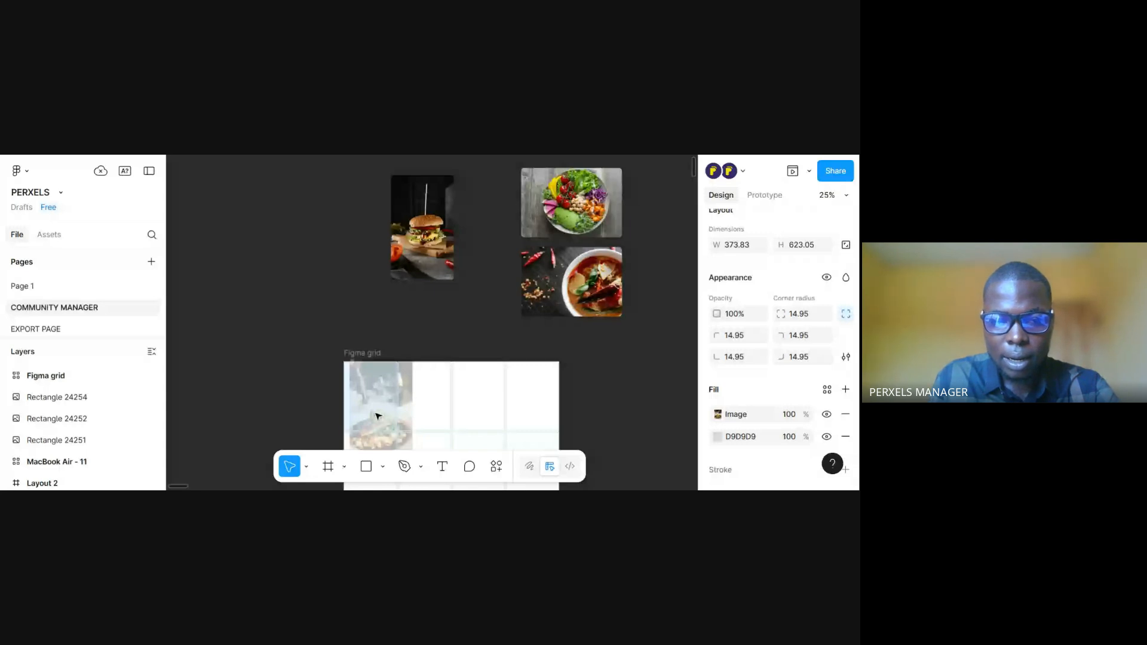
left_click_drag(378, 417, 378, 353)
scroll(304, 268, "down", 1)
left_click_drag(304, 268, 322, 342)
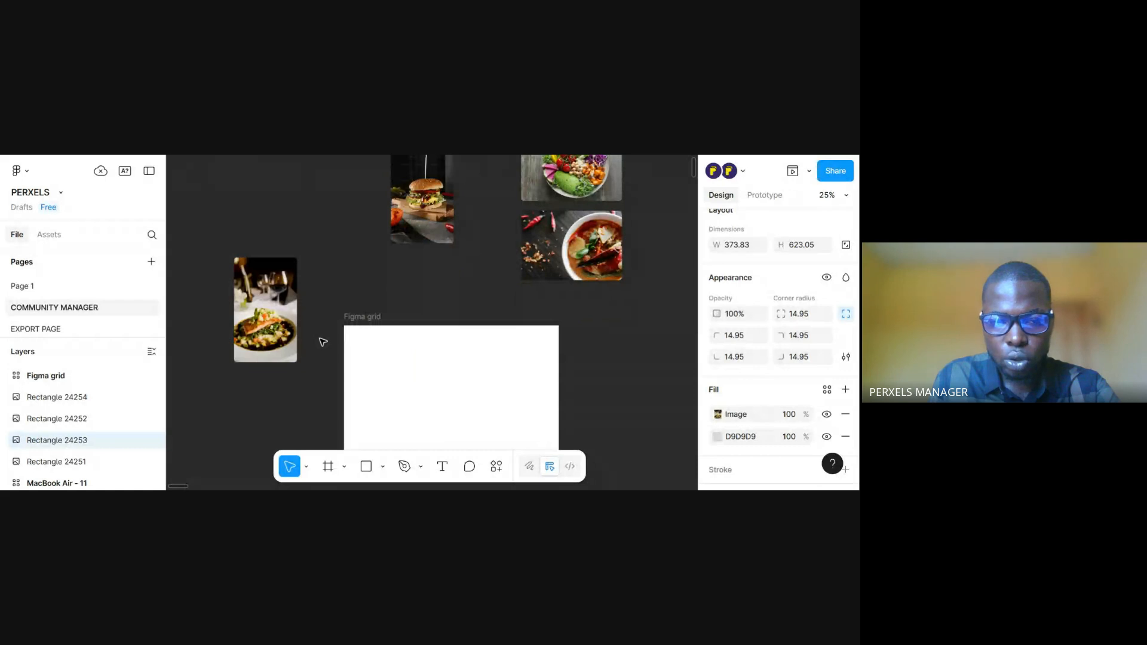
scroll(378, 279, "down", 2)
scroll(378, 279, "up", 1)
key("ctrl+plus")
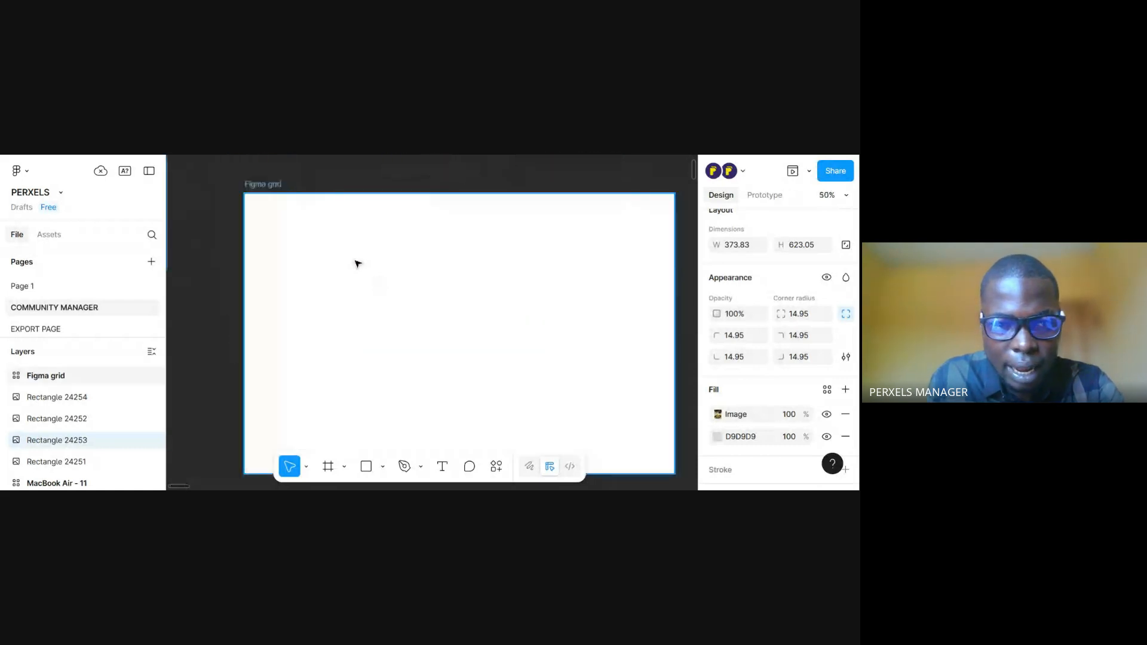
mouse_move(354, 244)
left_mouse_down()
mouse_move(431, 338)
mouse_move(379, 258)
mouse_move(345, 238)
left_mouse_up()
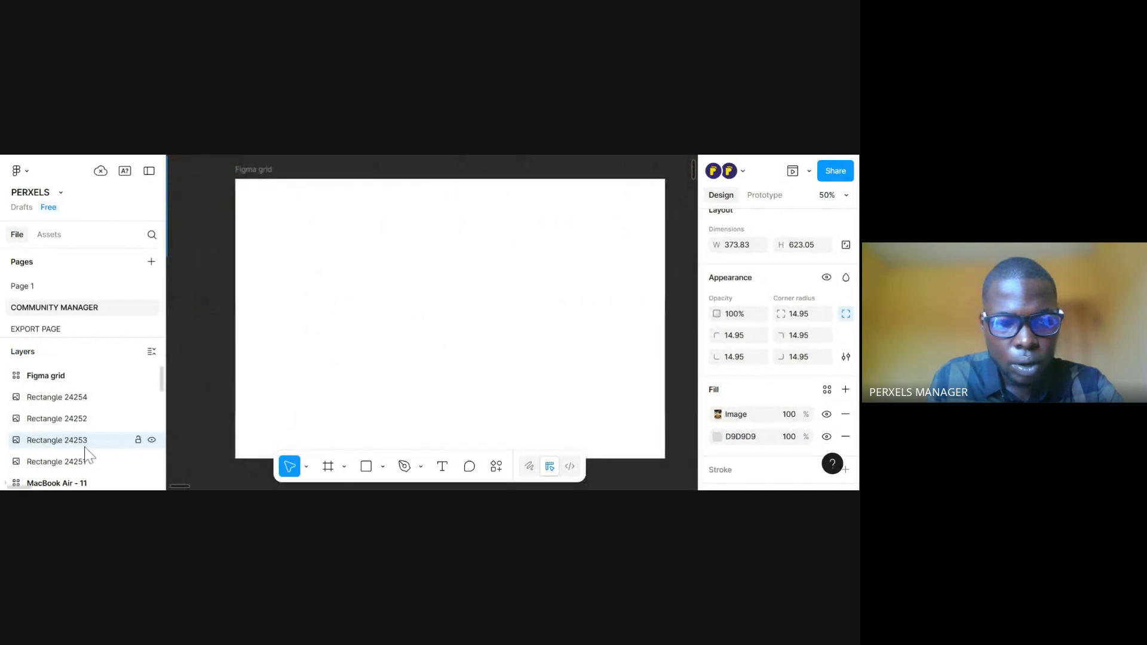
left_click_drag(227, 358, 326, 419)
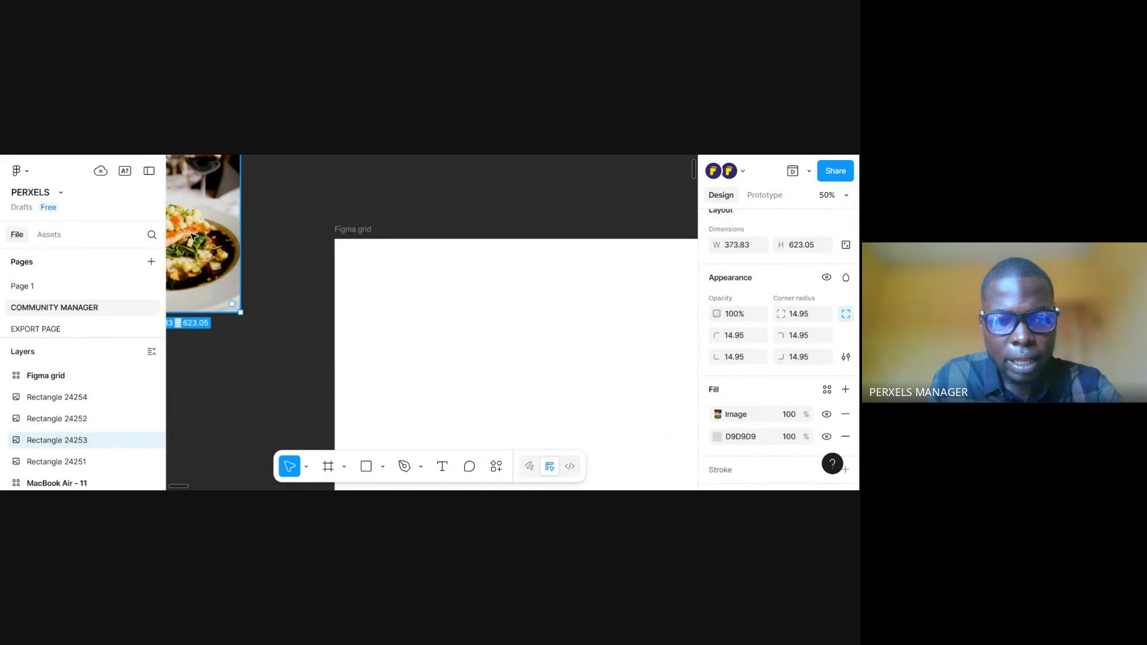
Place the plated dish image in the third column of the Figma grid frame, occupying a single cell in the upper row
left_click_drag(193, 237, 228, 346)
left_click_drag(227, 346, 465, 234)
left_click_drag(481, 388, 482, 356)
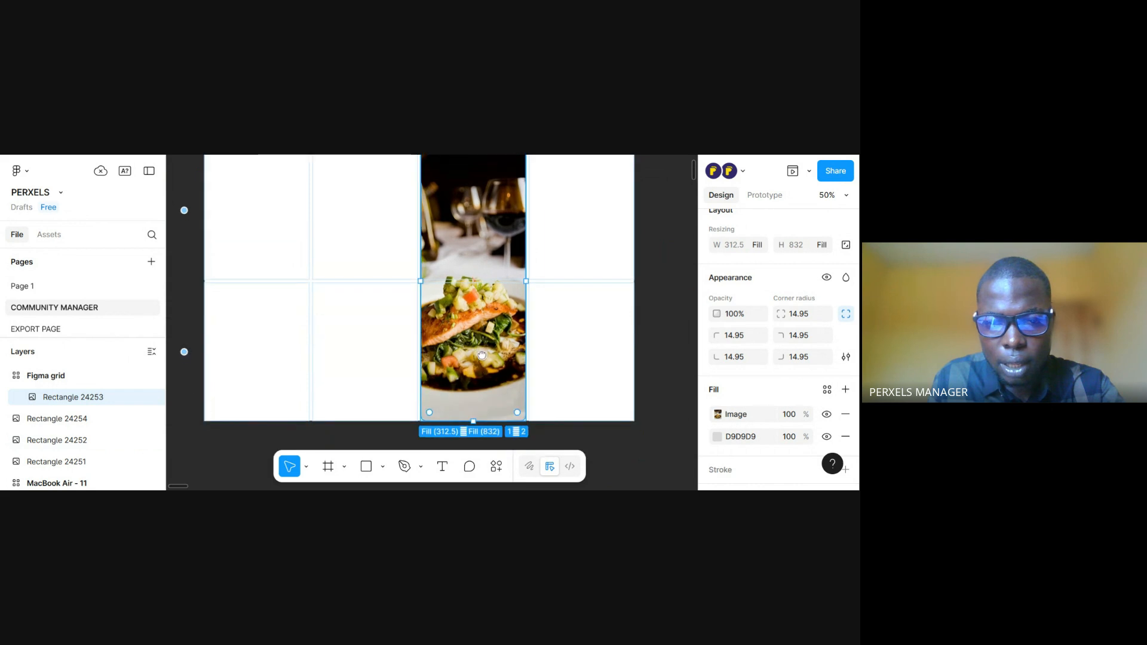
left_click_drag(478, 423, 518, 315)
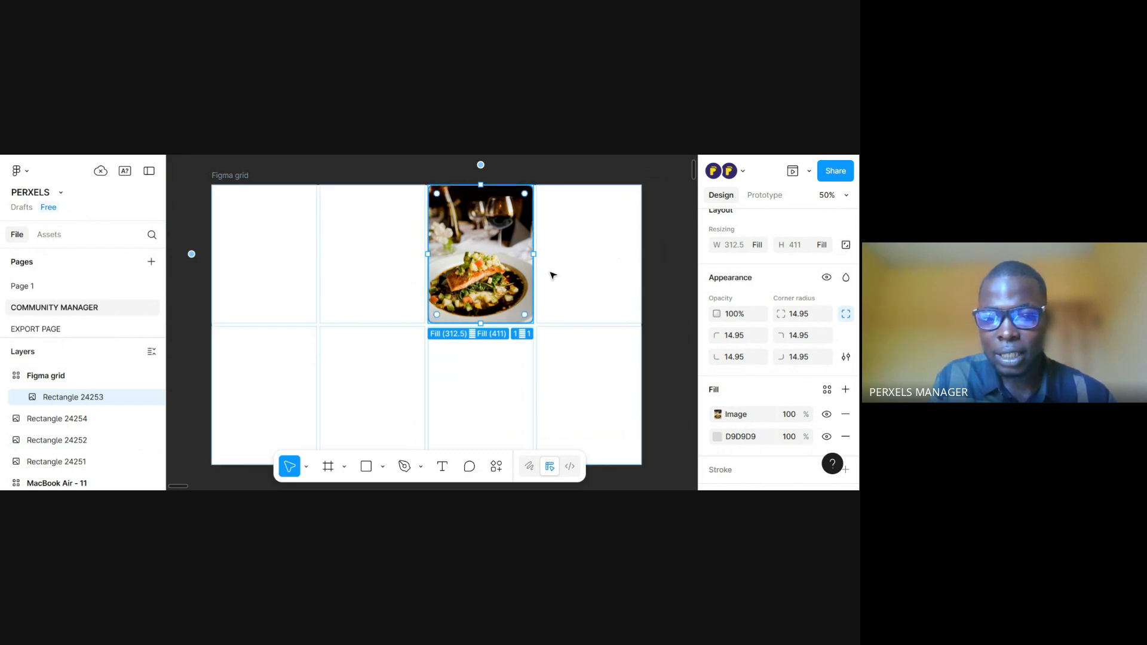
Expand the plated dish image to span the grid's last two columns and both rows
left_click_drag(538, 254, 644, 273)
scroll(635, 335, "down", 2)
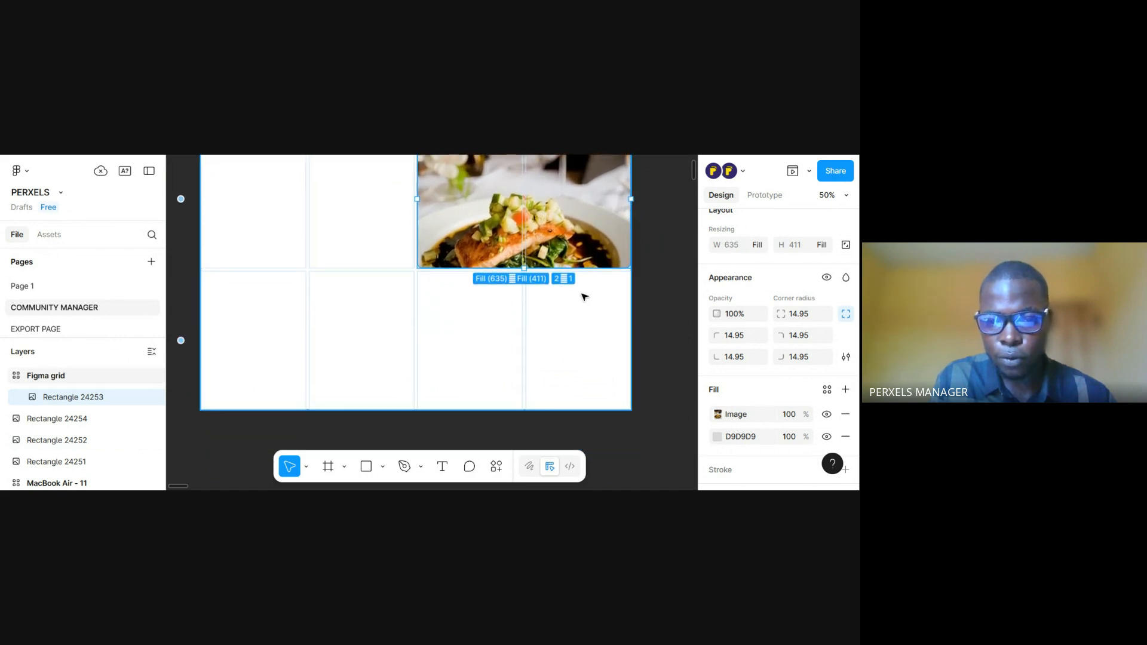
left_click_drag(525, 267, 537, 413)
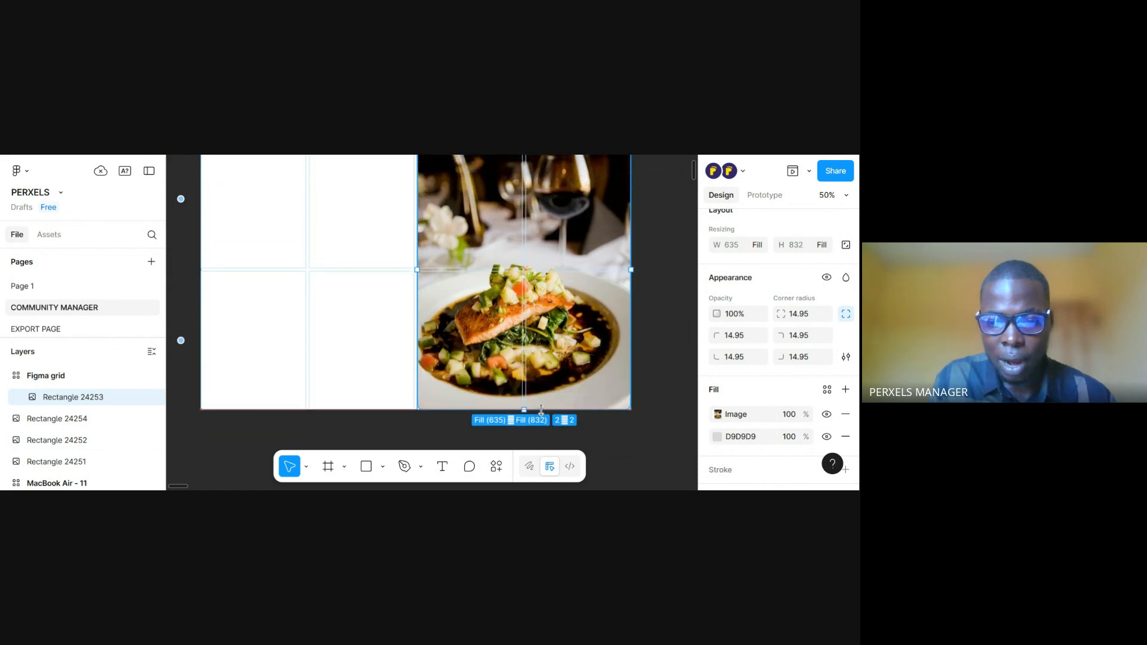
left_click_drag(532, 261, 530, 336)
left_click_drag(671, 294, 641, 306)
left_click_drag(539, 368, 556, 316)
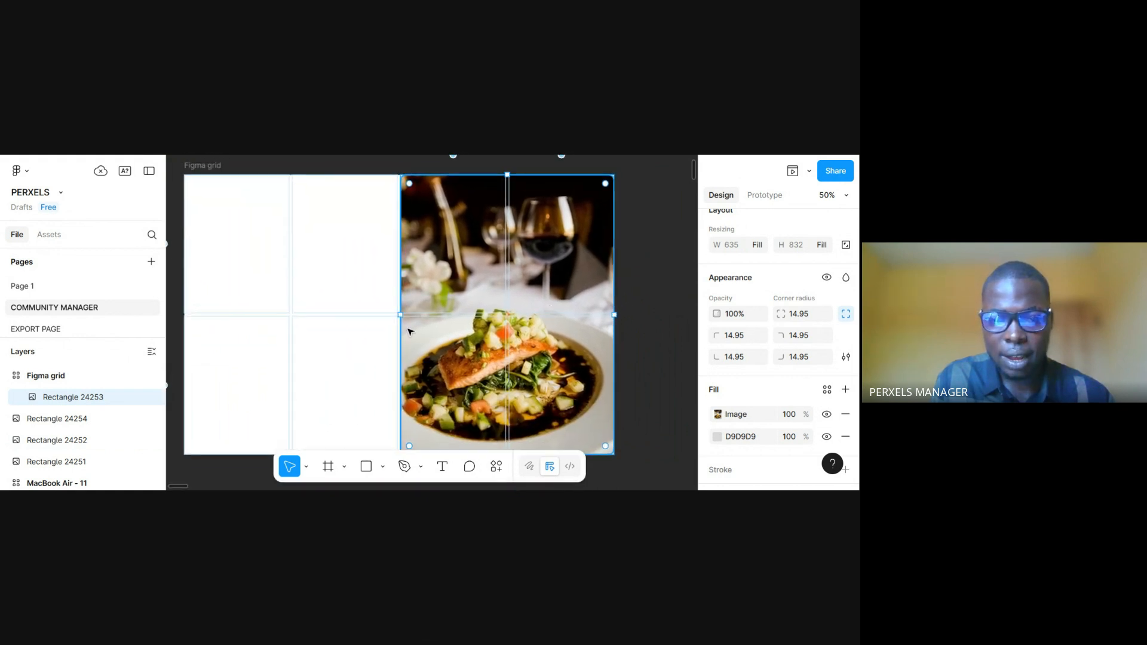
Place the red soup image in the grid's lower row and stretch it across the first two columns
left_click_drag(406, 324, 435, 376)
scroll(434, 375, "up", 6)
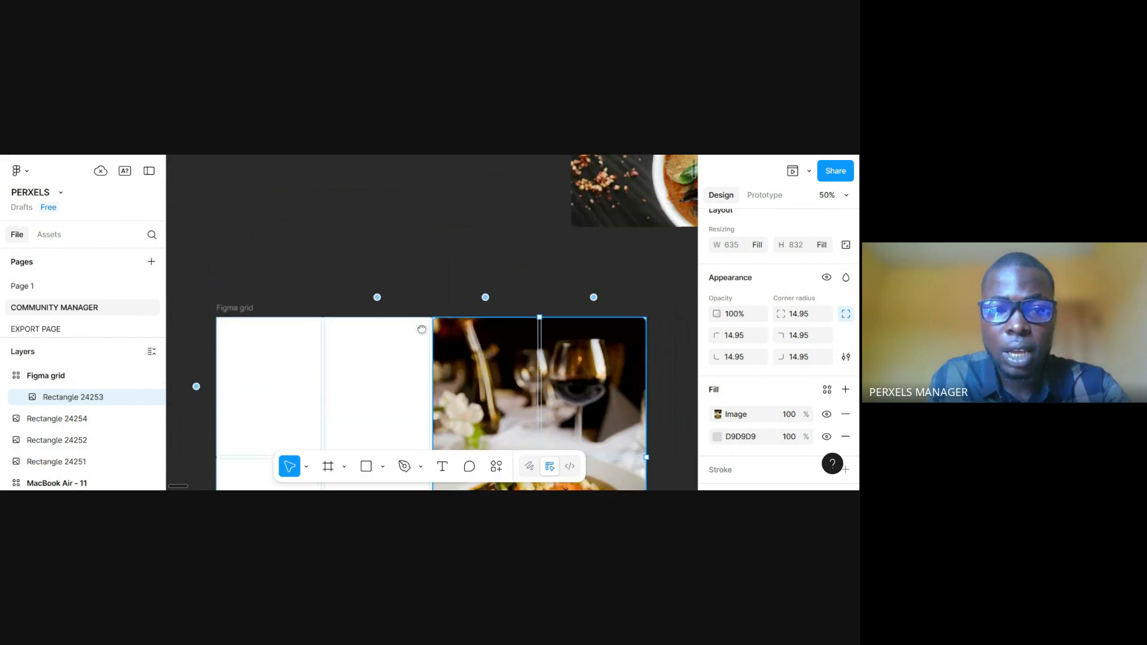
scroll(421, 306, "up", 3)
scroll(441, 293, "right", 2)
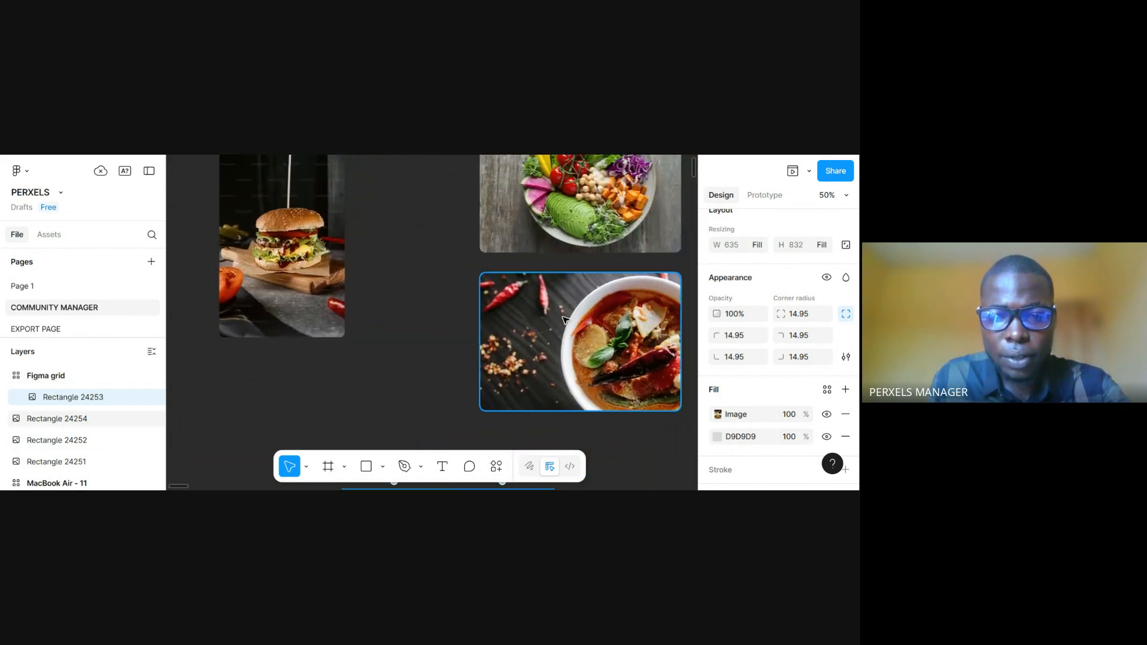
left_click(587, 339)
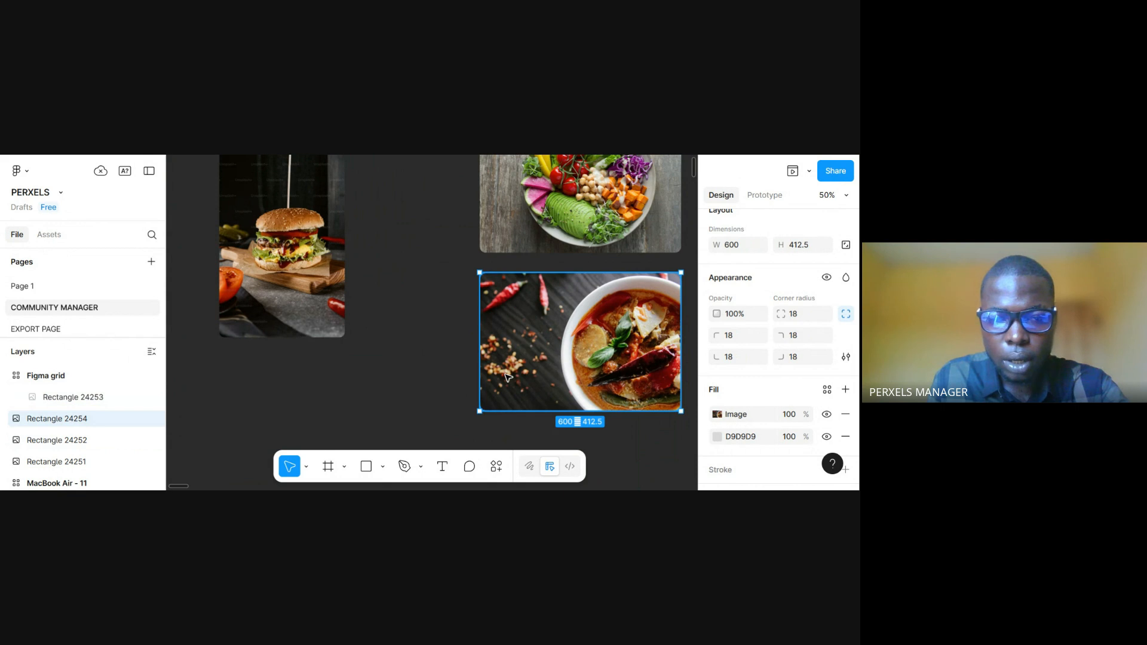
left_click_drag(508, 378, 259, 285)
left_click_drag(257, 323, 369, 427)
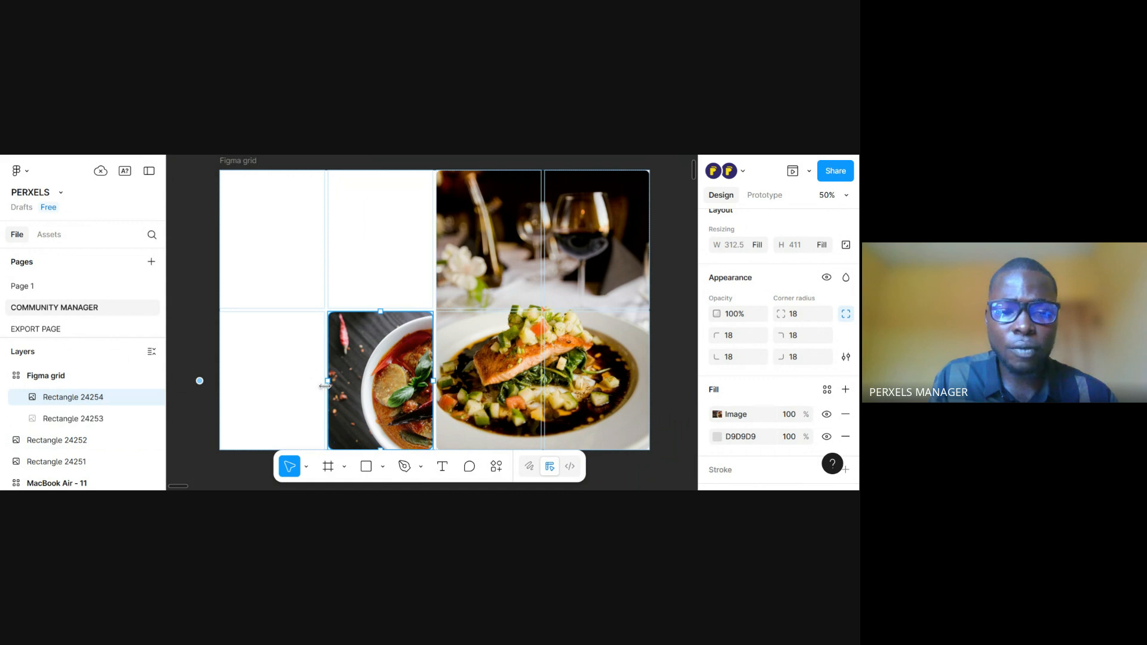
left_click_drag(325, 386, 219, 388)
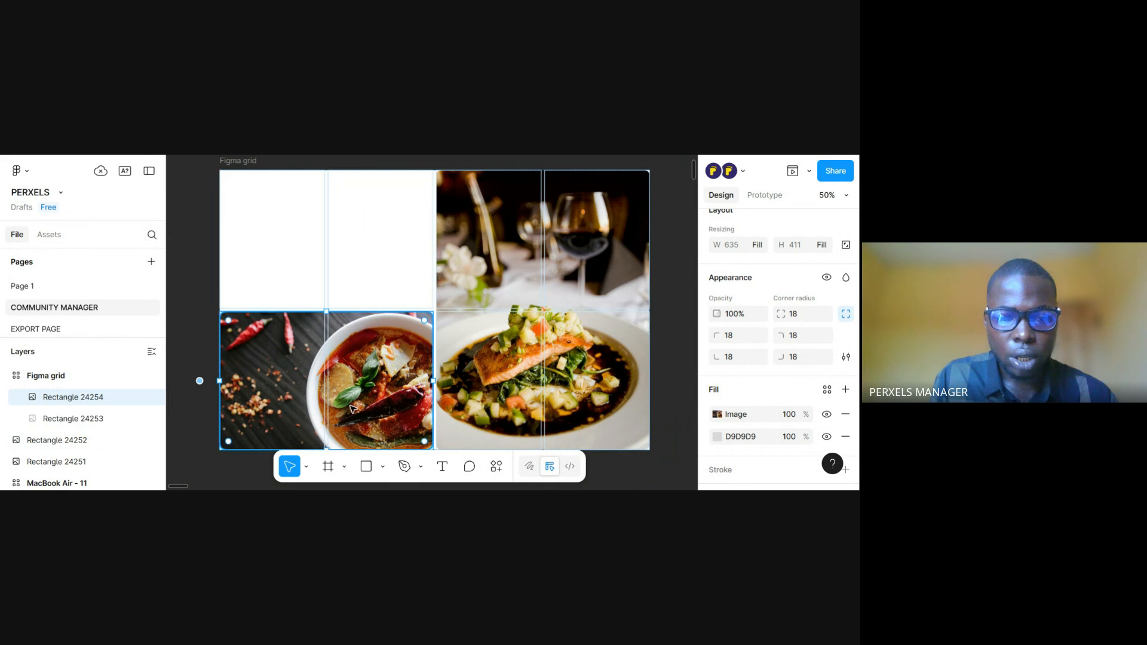
scroll(350, 408, "down", 3)
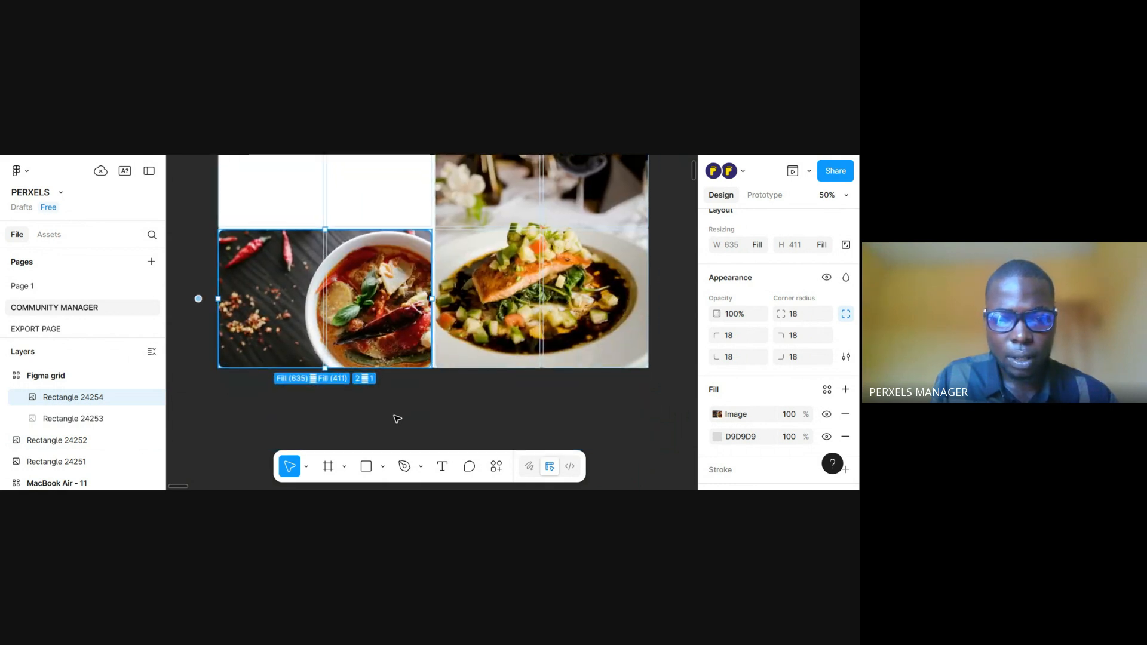
left_click(397, 394)
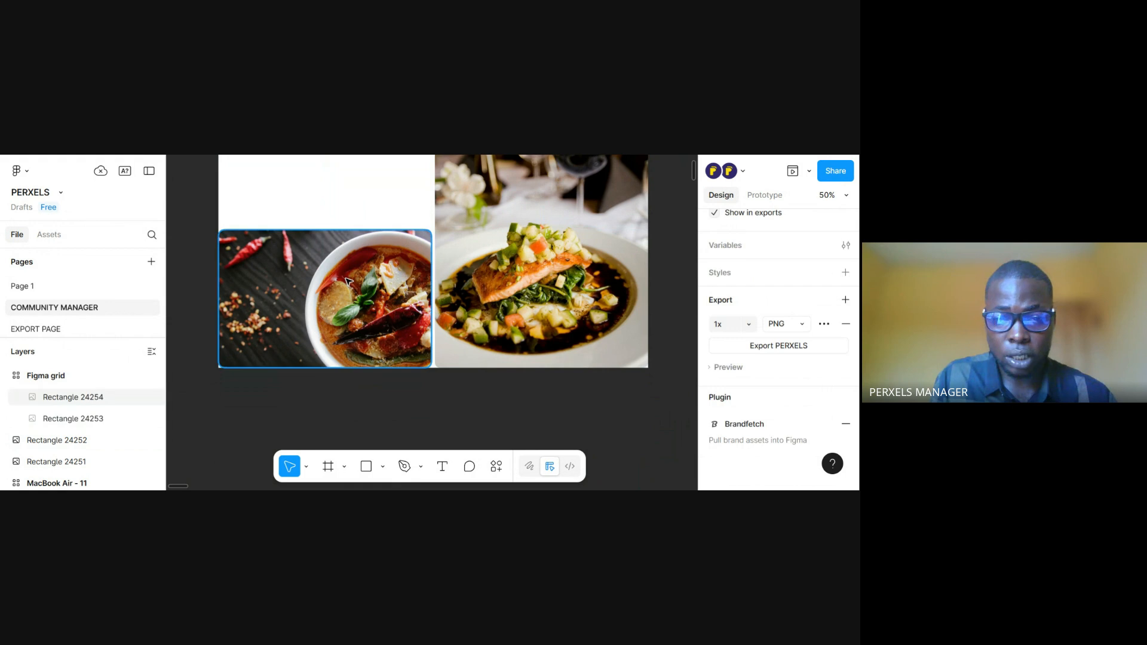
Place the salad bowl image in the grid's upper row, spanning the first two columns above the soup
scroll(454, 268, "up", 2)
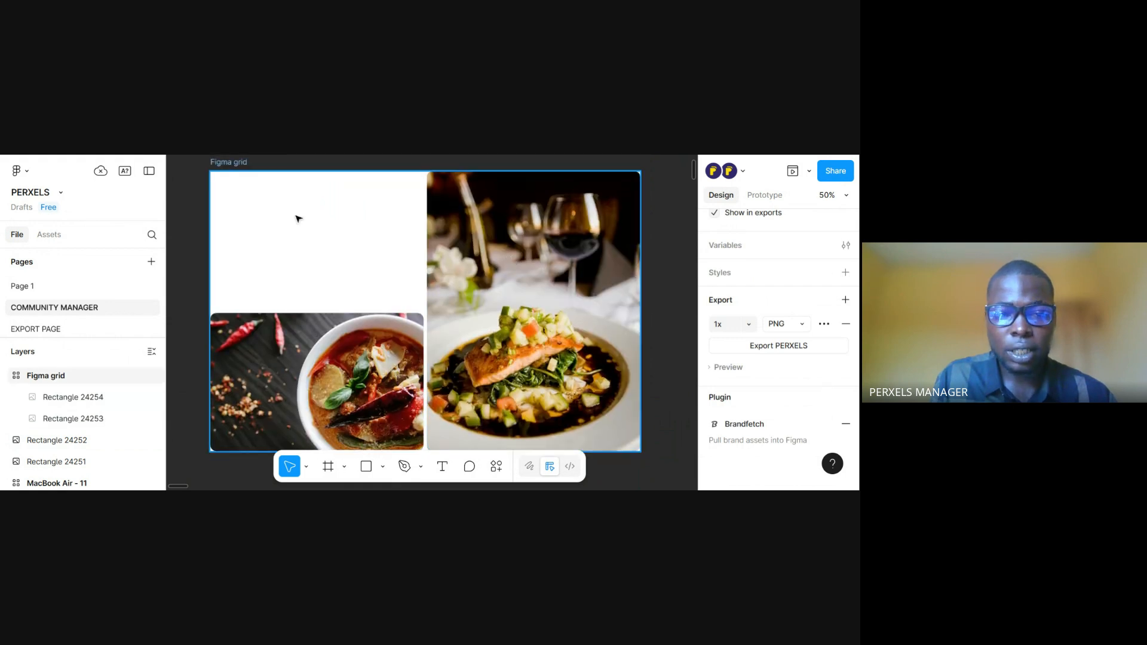
left_click_drag(297, 230, 308, 404)
left_click_drag(363, 244, 341, 390)
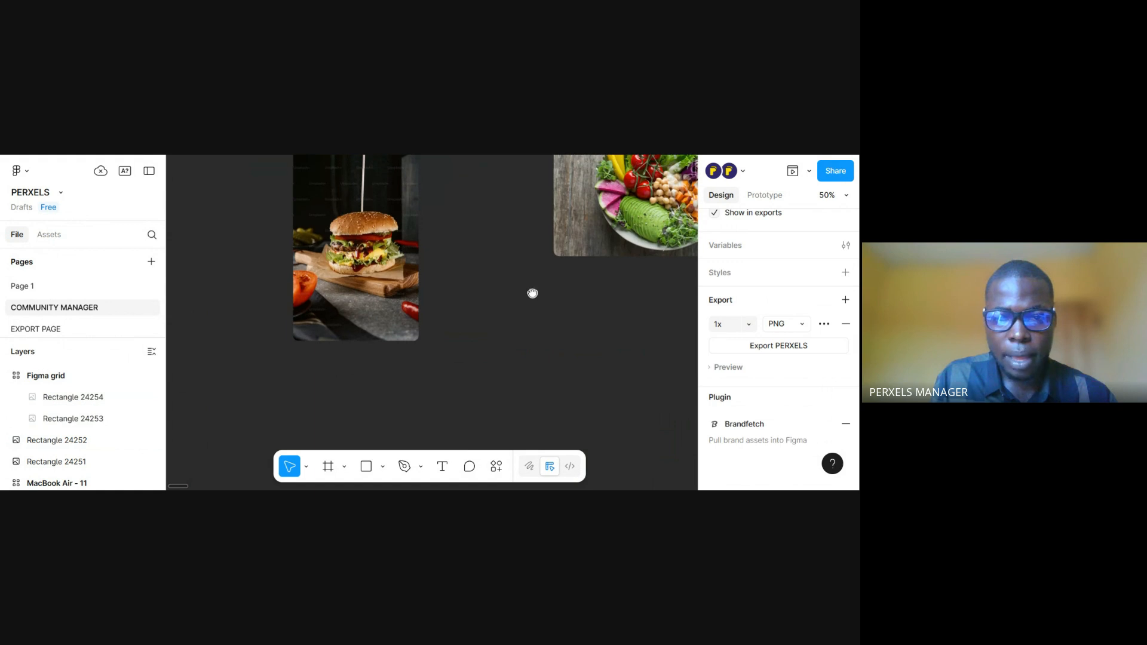
scroll(532, 293, "up", 4)
scroll(533, 292, "left", 3)
left_click(575, 301)
left_click_drag(575, 305, 446, 291)
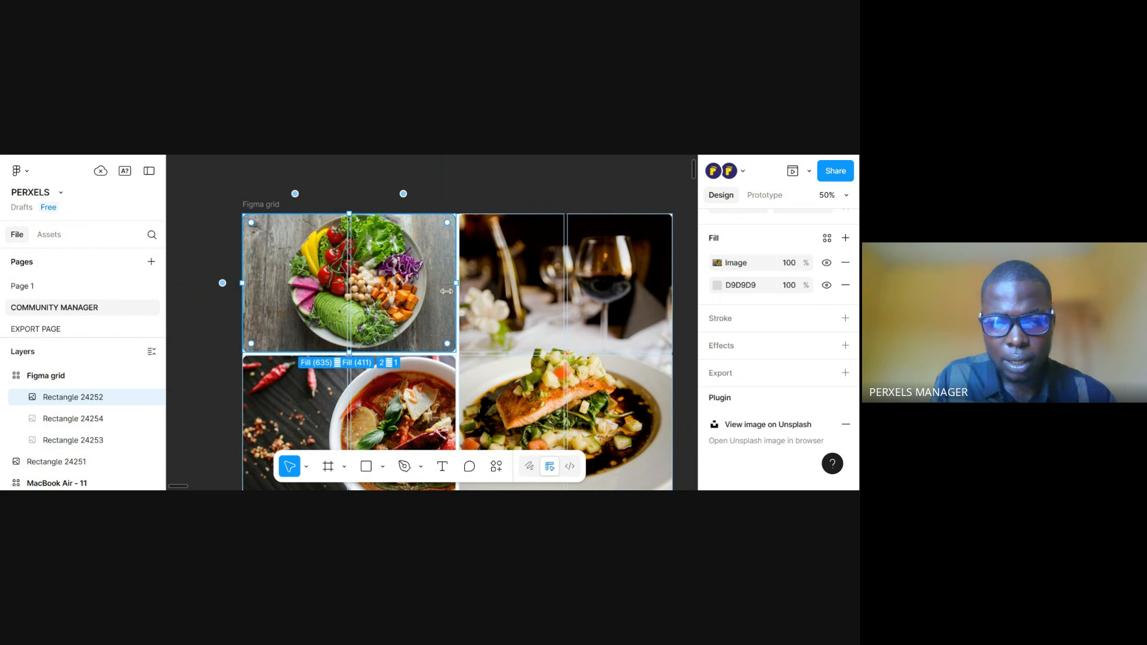
left_click(442, 176)
left_click_drag(548, 316, 530, 293)
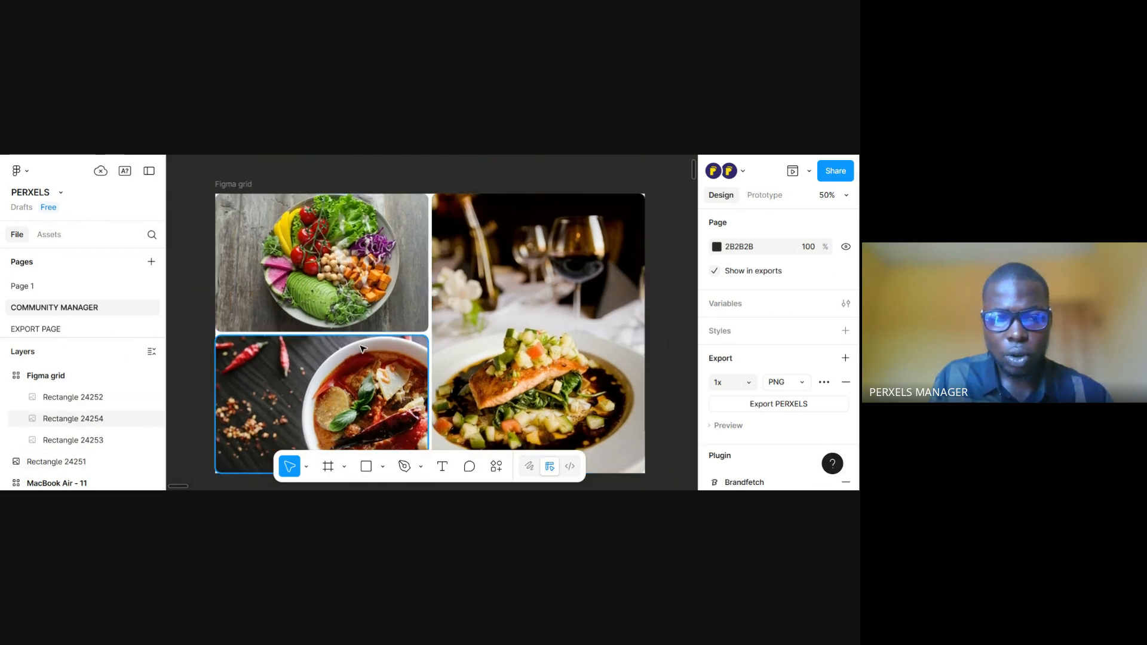
left_click_drag(505, 363, 509, 312)
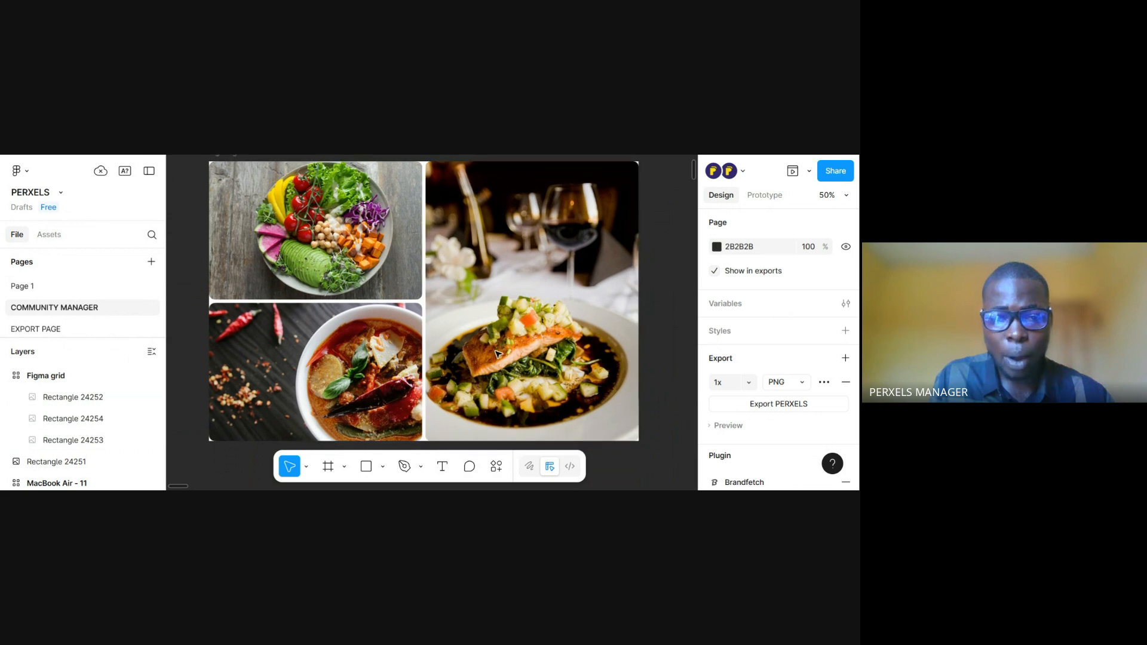
Try shrinking the plated dish image to one column and one row, and undo both resizes
left_click(444, 413)
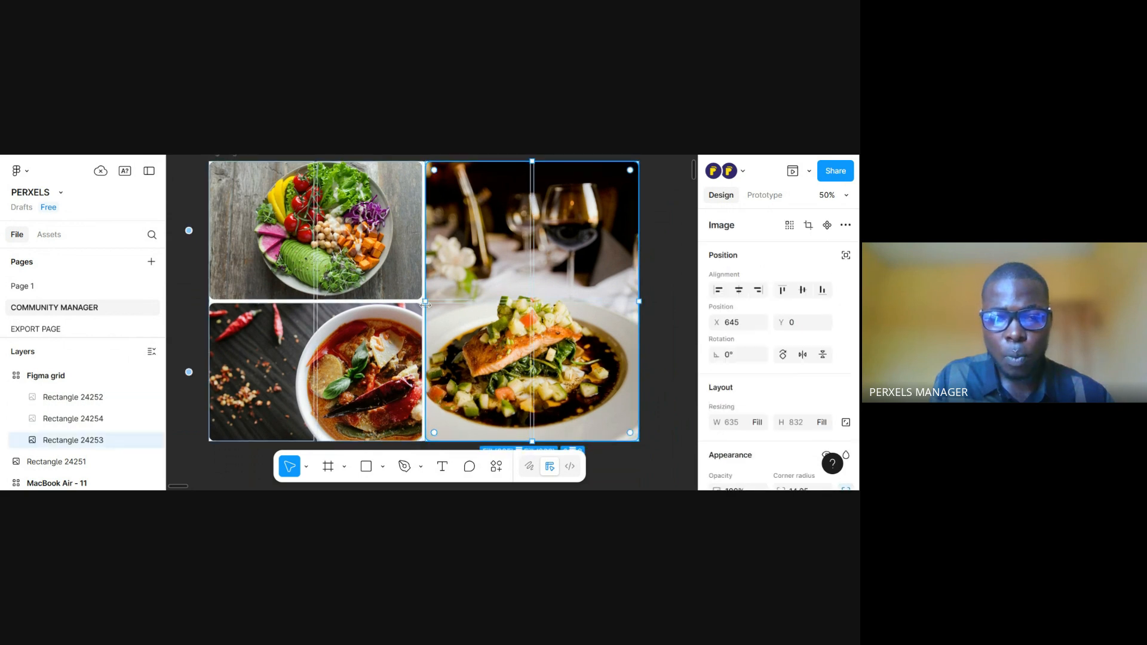
left_click_drag(499, 305, 534, 306)
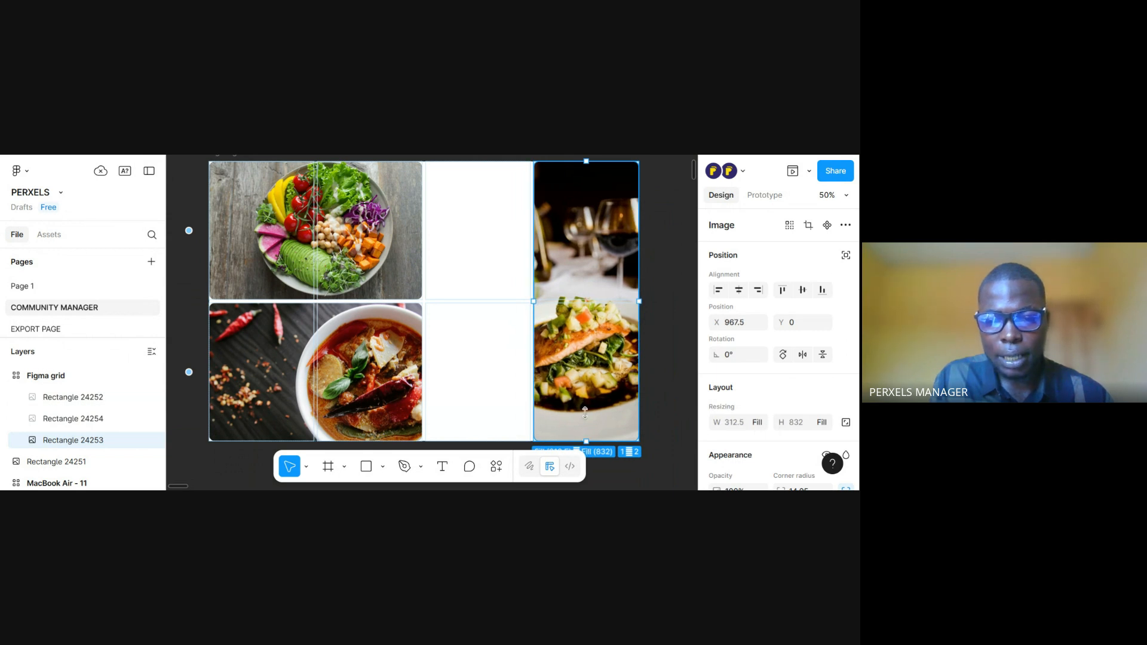
left_click_drag(584, 412, 593, 299)
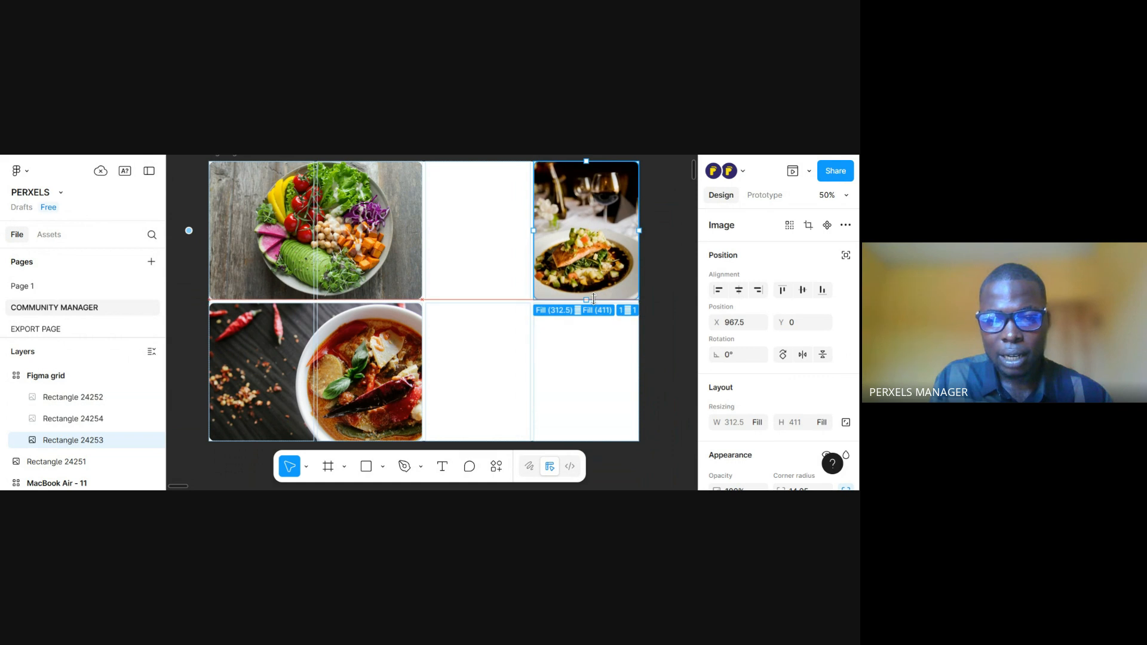
key("ctrl+z")
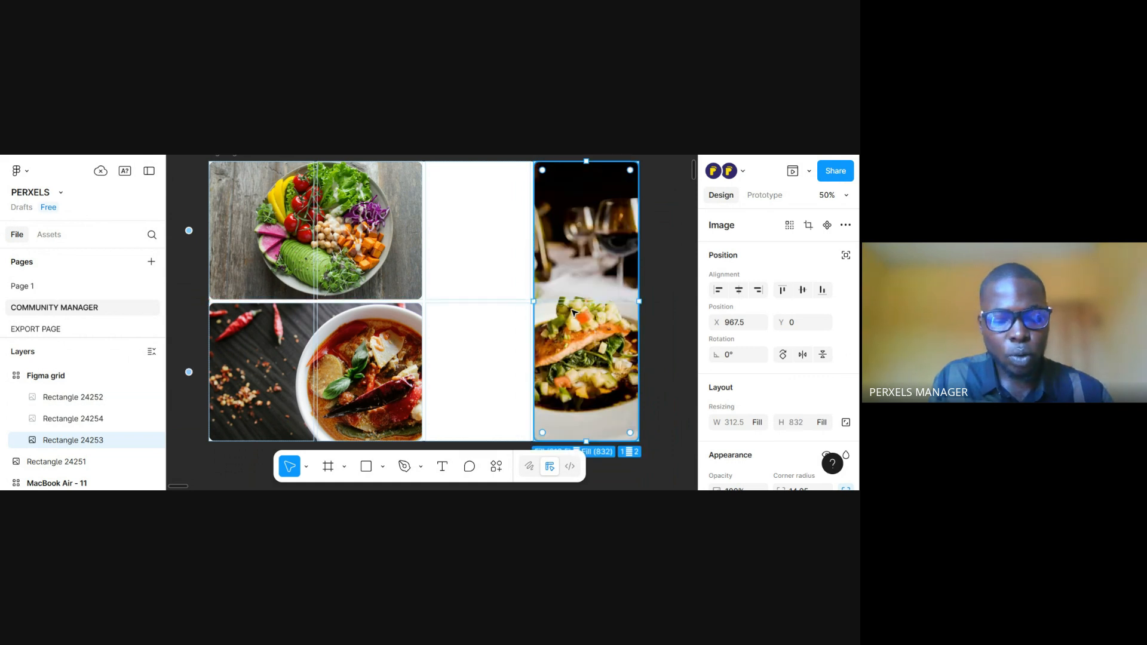
key("ctrl+z")
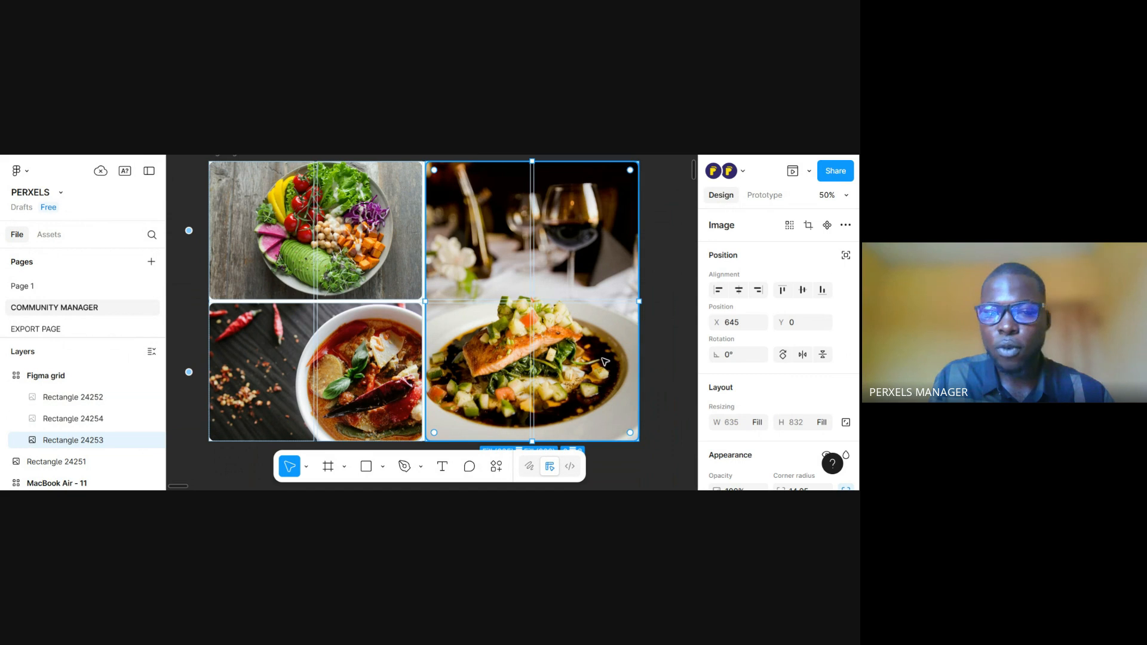
left_click(659, 343)
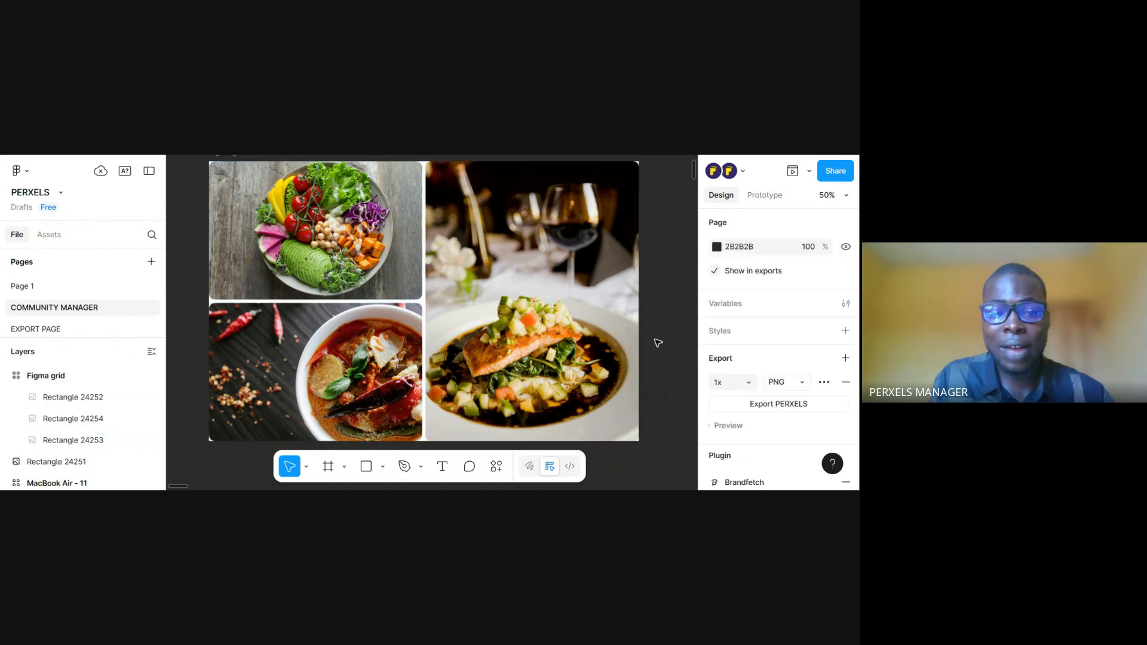
Set the Figma grid frame's gap between columns to 16
scroll(657, 340, "up", 2)
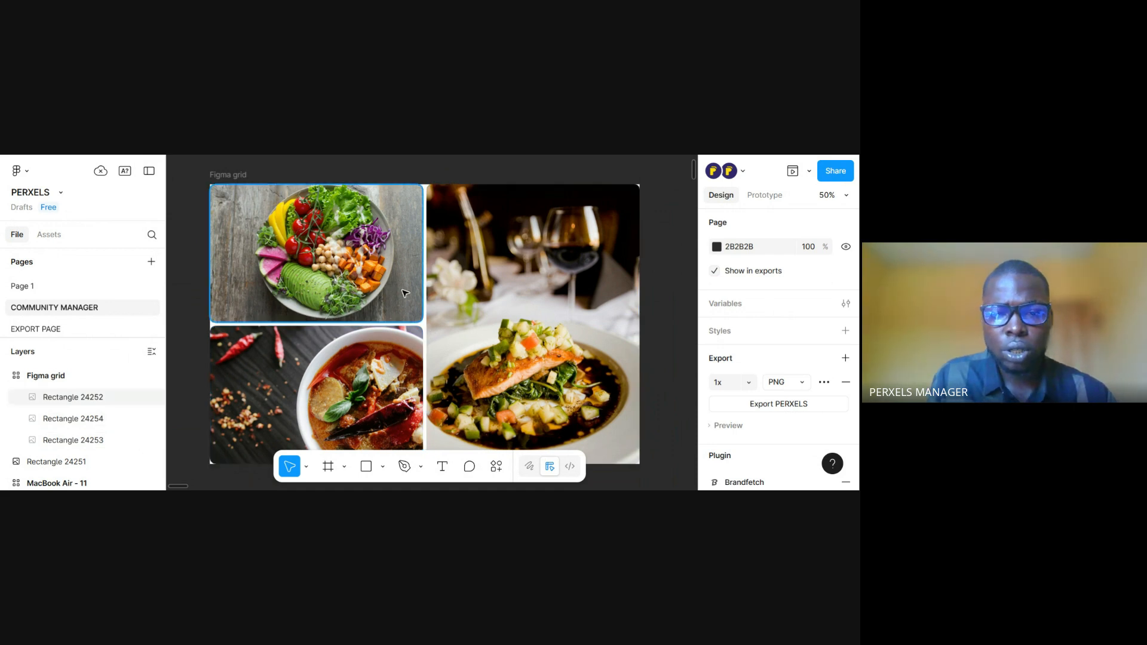
scroll(405, 293, "down", 2)
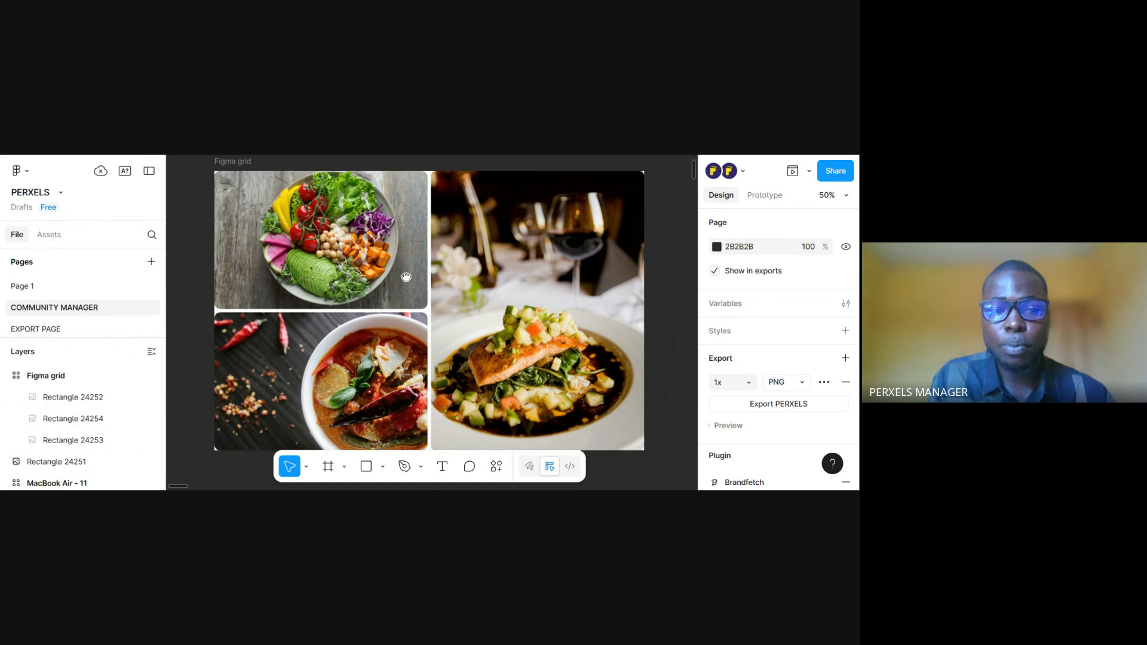
left_click(235, 167)
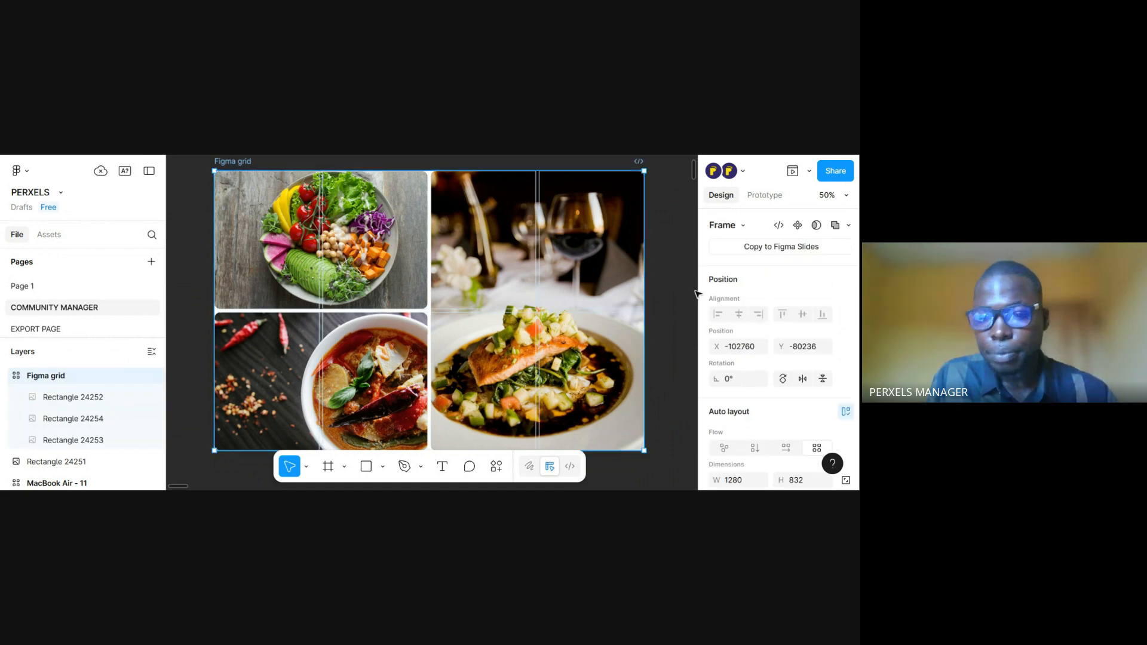
scroll(782, 375, "down", 4)
scroll(783, 375, "down", 1)
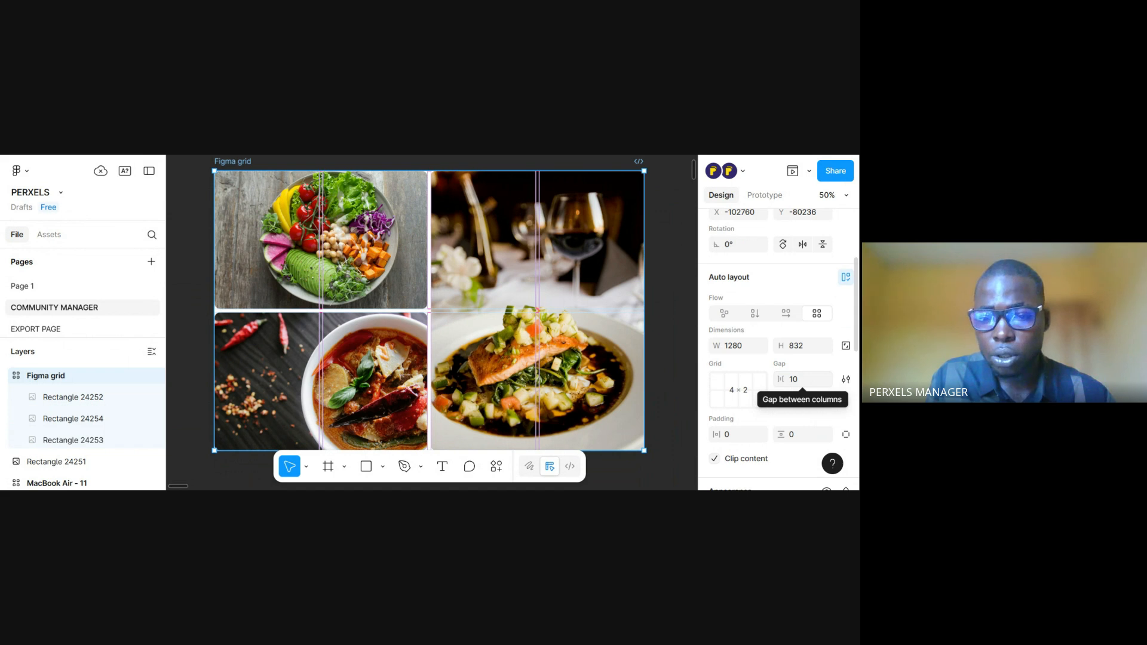
left_click(811, 383)
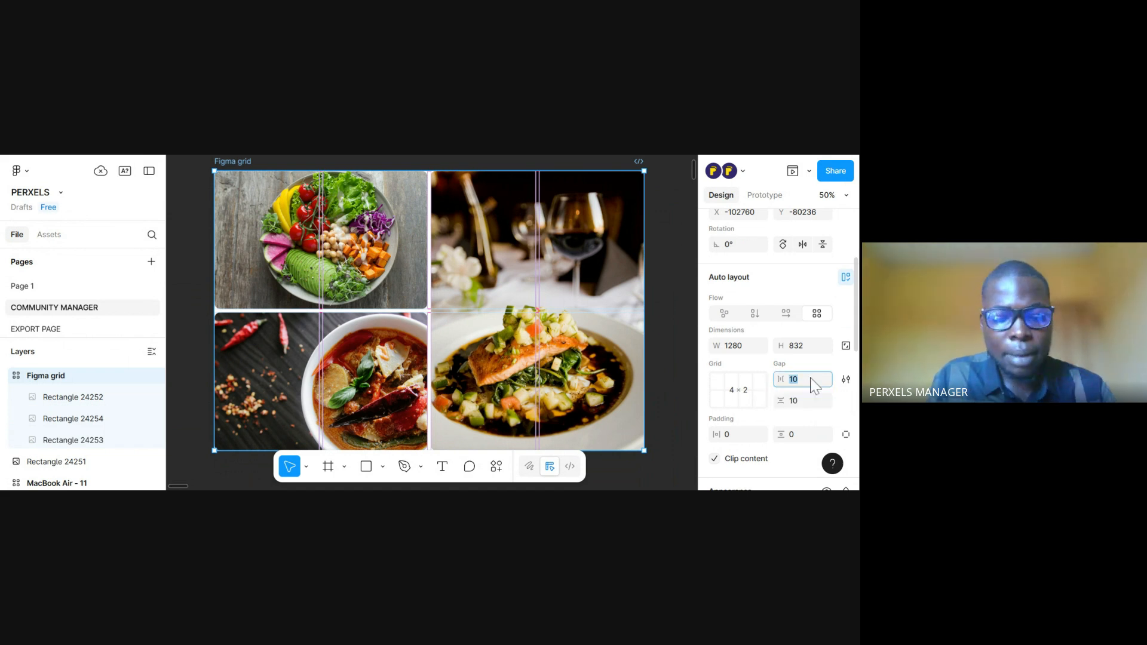
type("16")
key("Return")
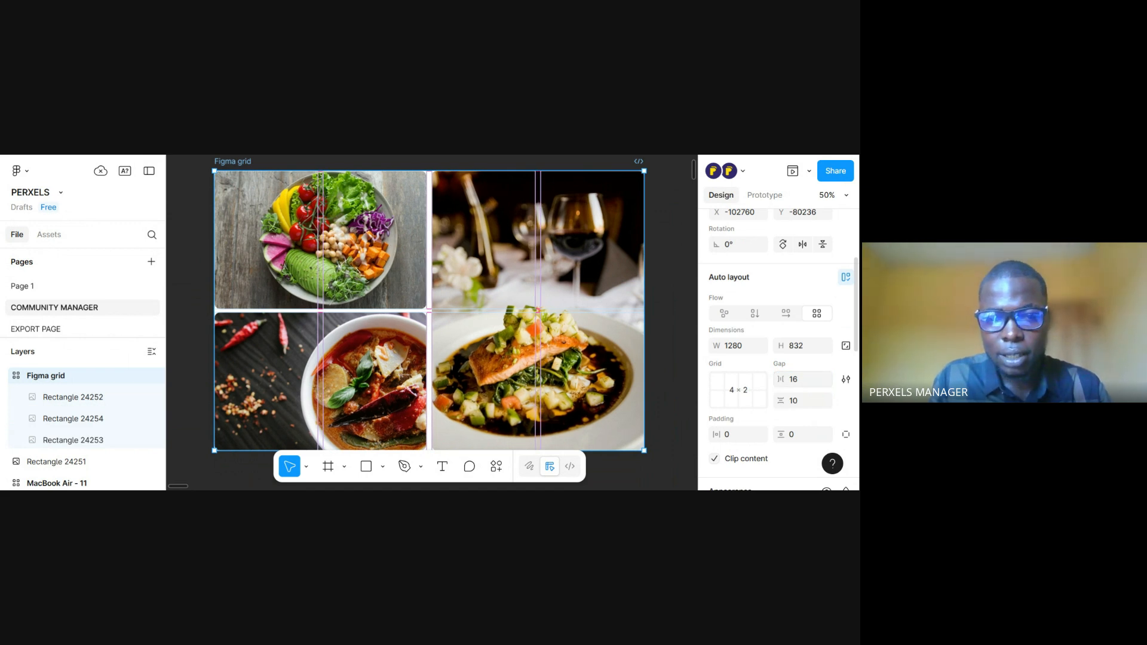
Set the Figma grid frame's column gap and row gap to 24 each
left_click(812, 382)
type("2")
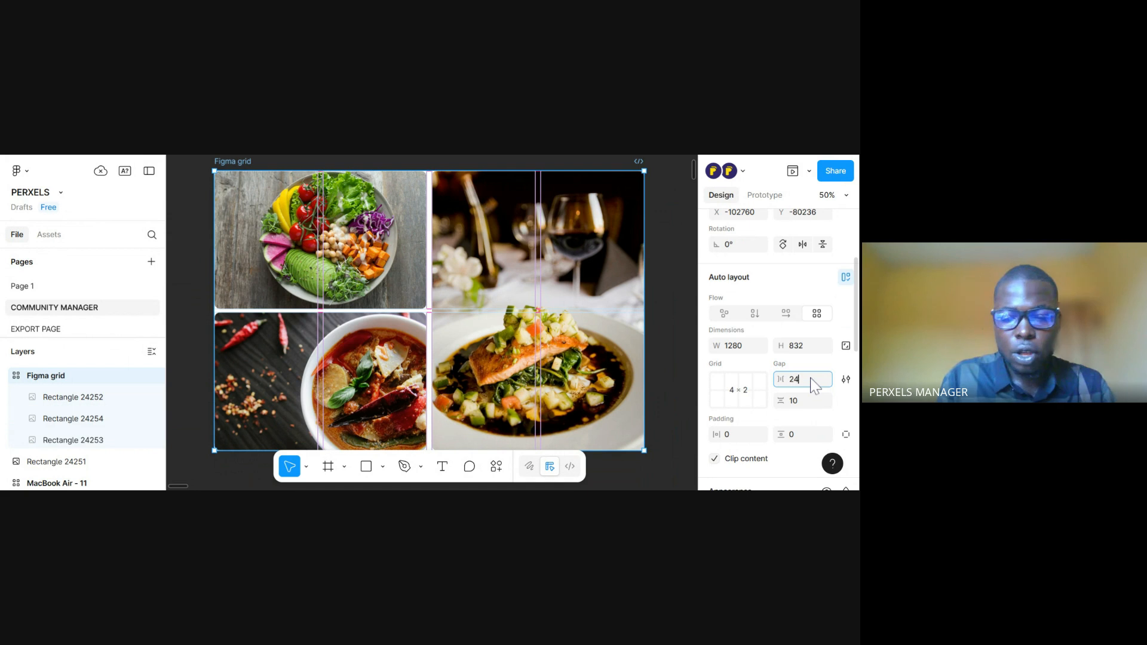
type("4")
key("Return")
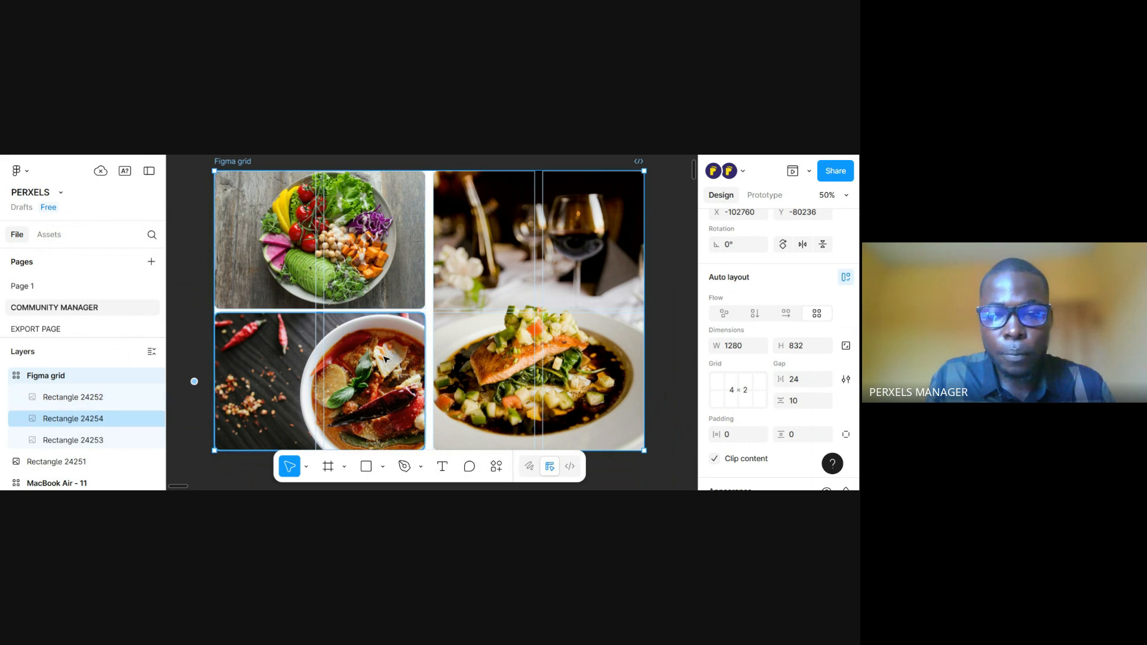
left_click(812, 405)
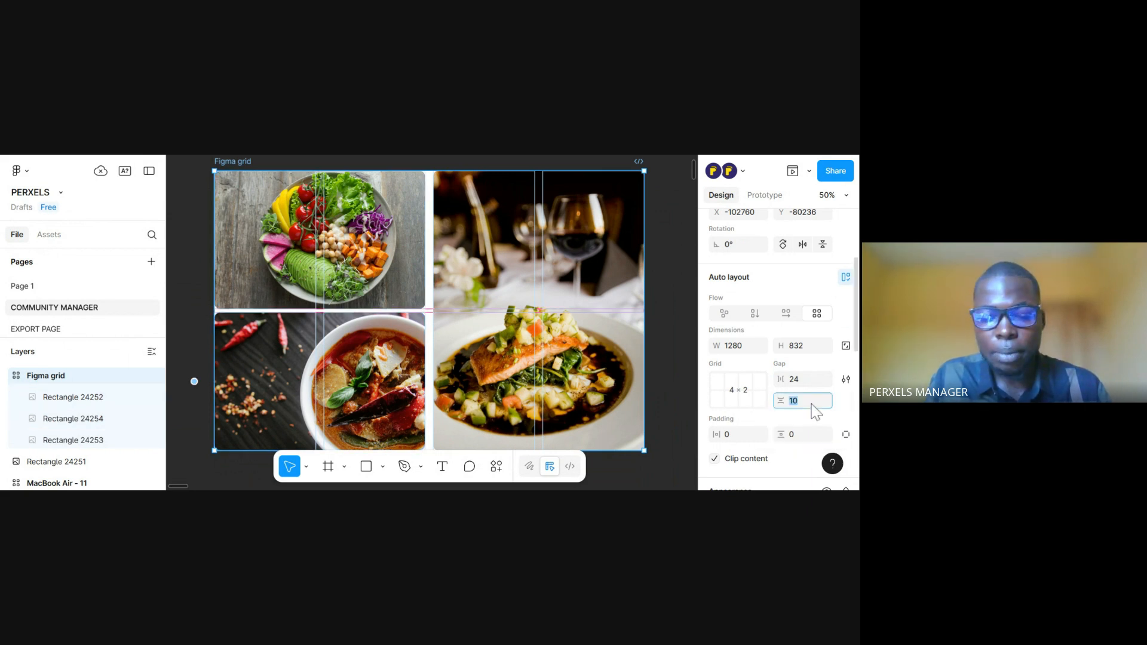
type("24")
key("Return")
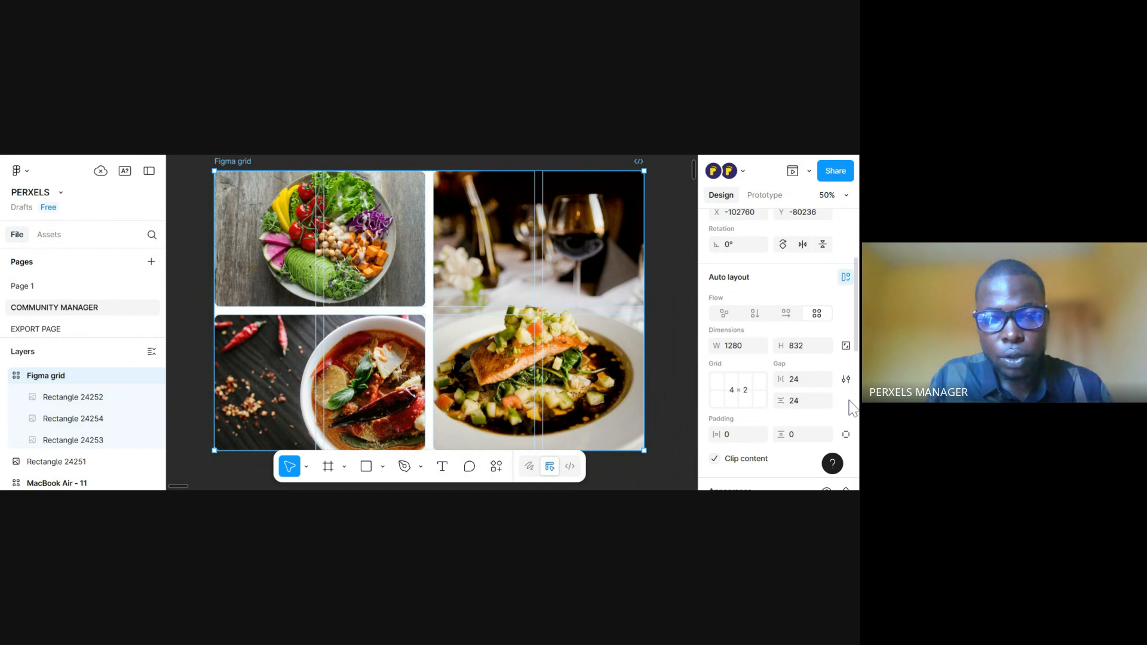
left_click(365, 280)
left_click(356, 325)
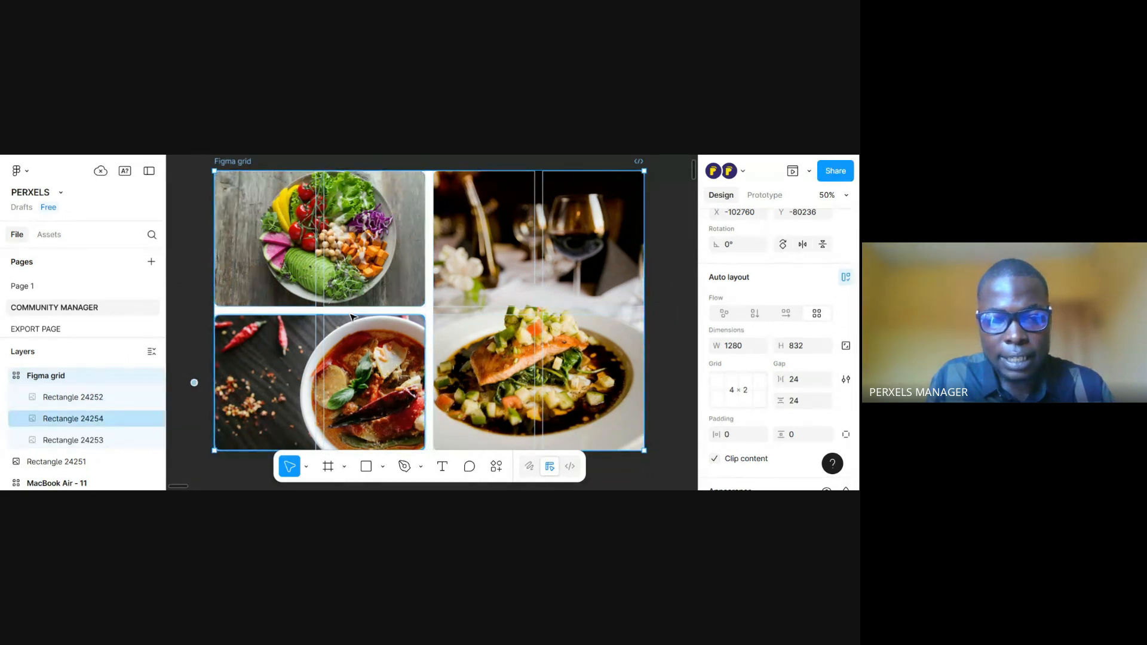
left_click(457, 346)
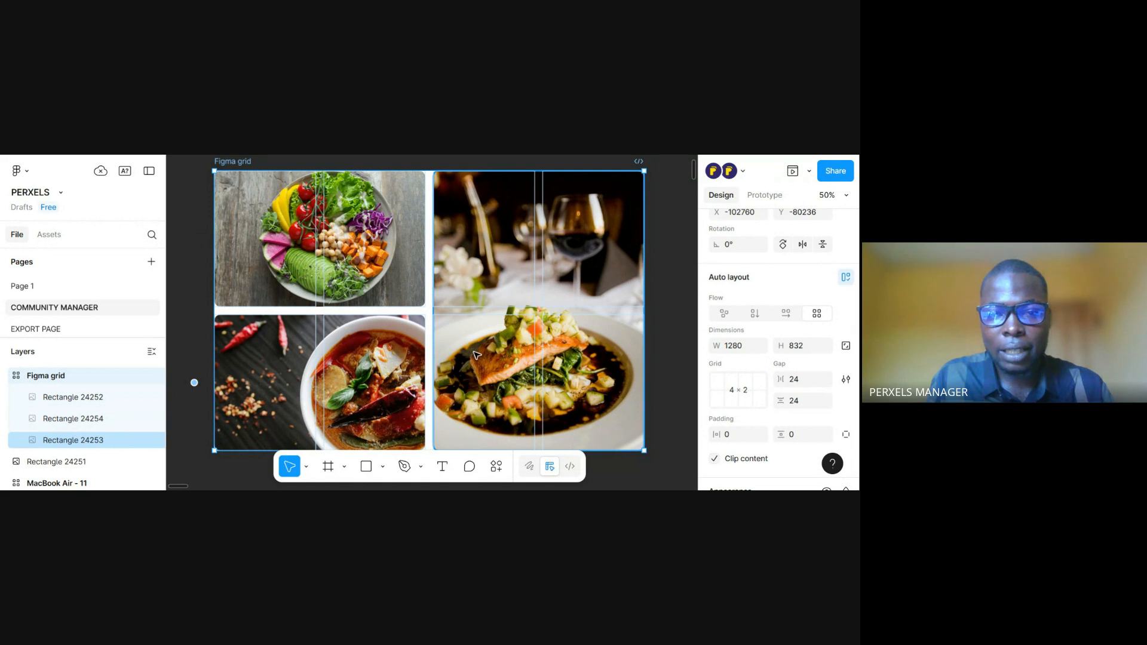
Set the Figma grid frame's horizontal padding and vertical padding to 32 each
mouse_move(471, 354)
left_mouse_down()
mouse_move(464, 366)
mouse_move(474, 359)
left_mouse_up()
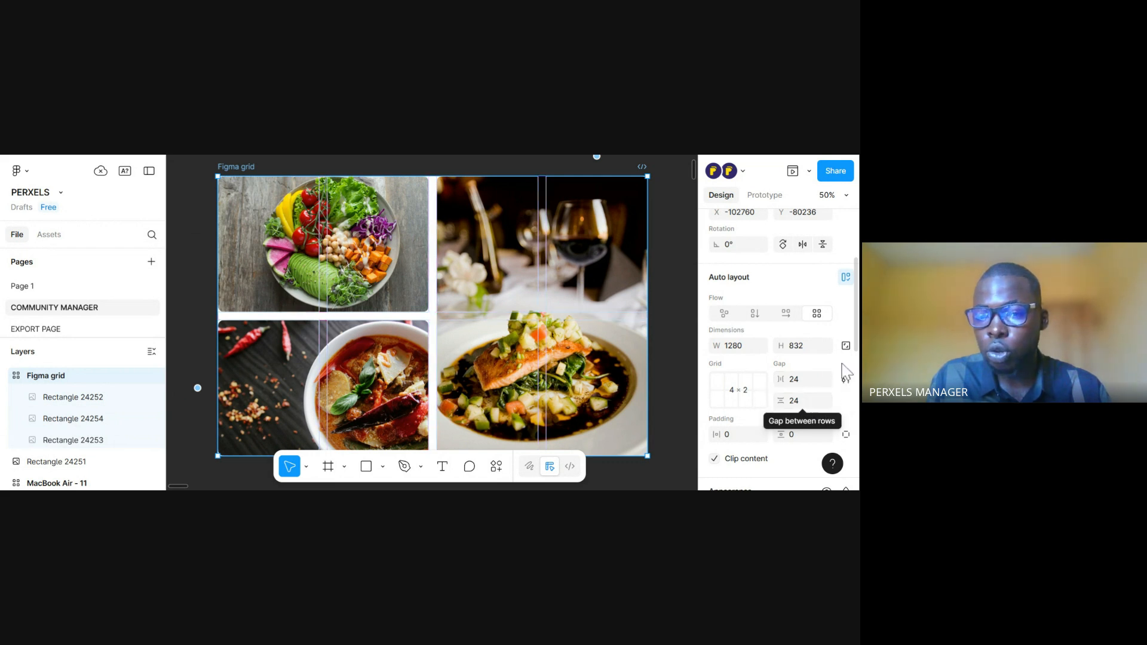
scroll(854, 347, "down", 3)
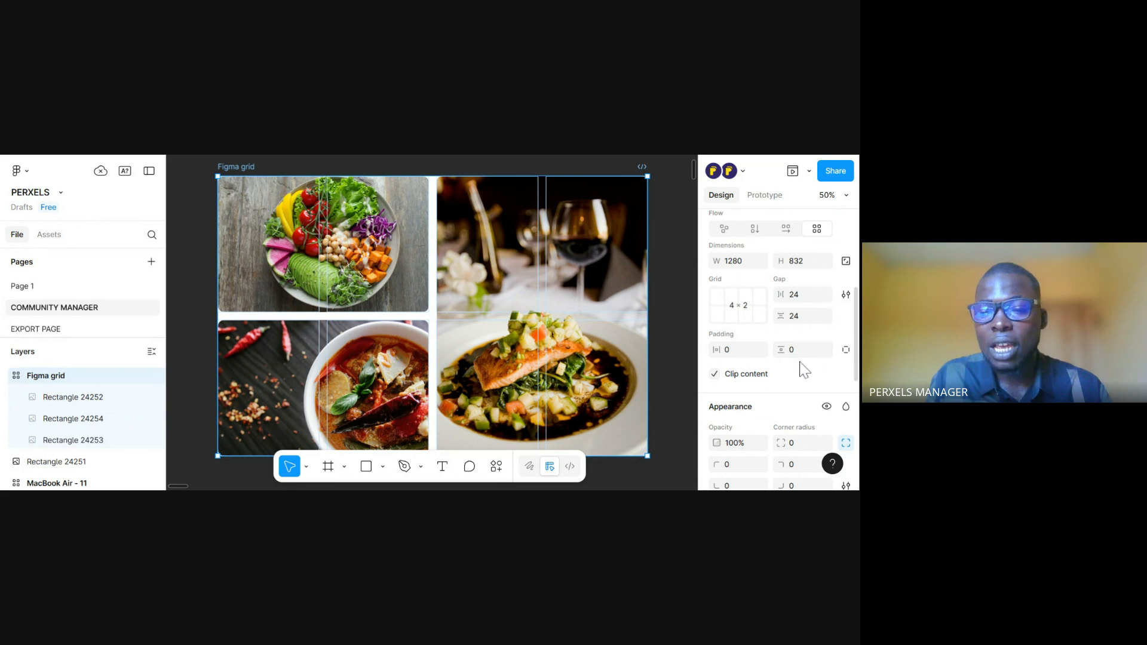
left_click(734, 351)
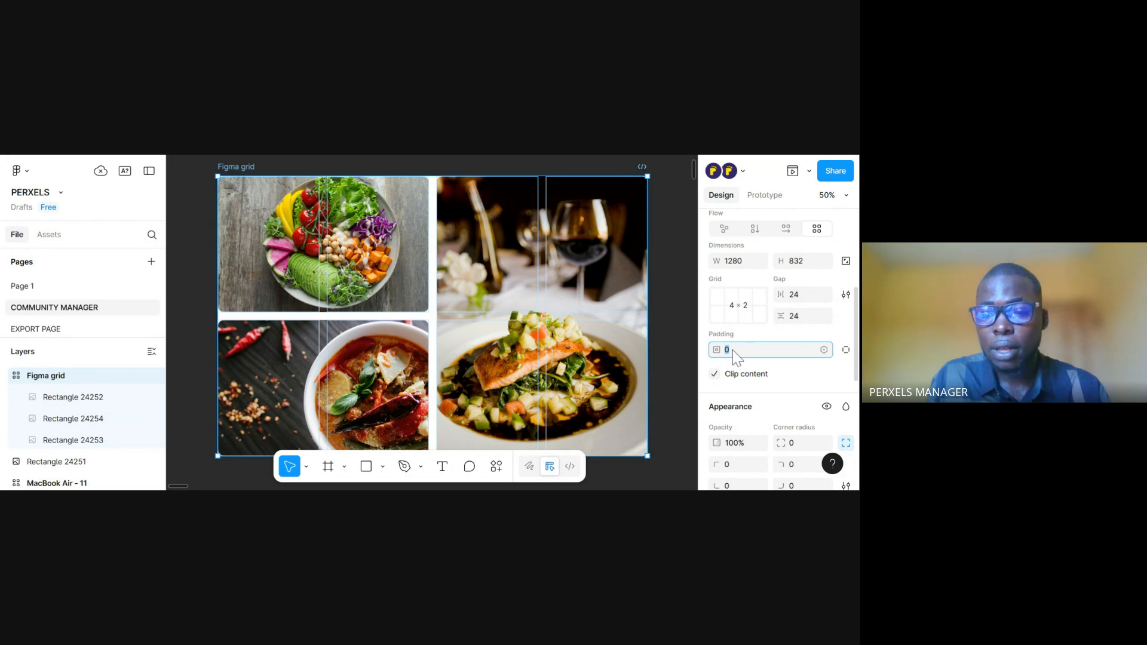
left_click(755, 343)
left_click(739, 352)
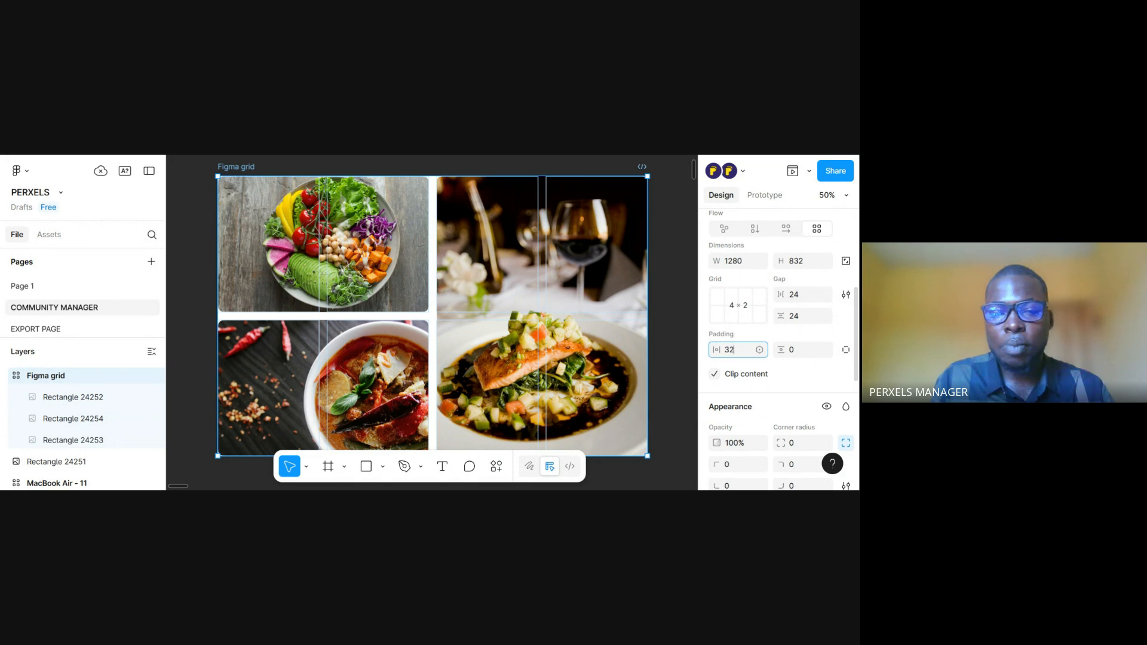
type("32")
key("Return")
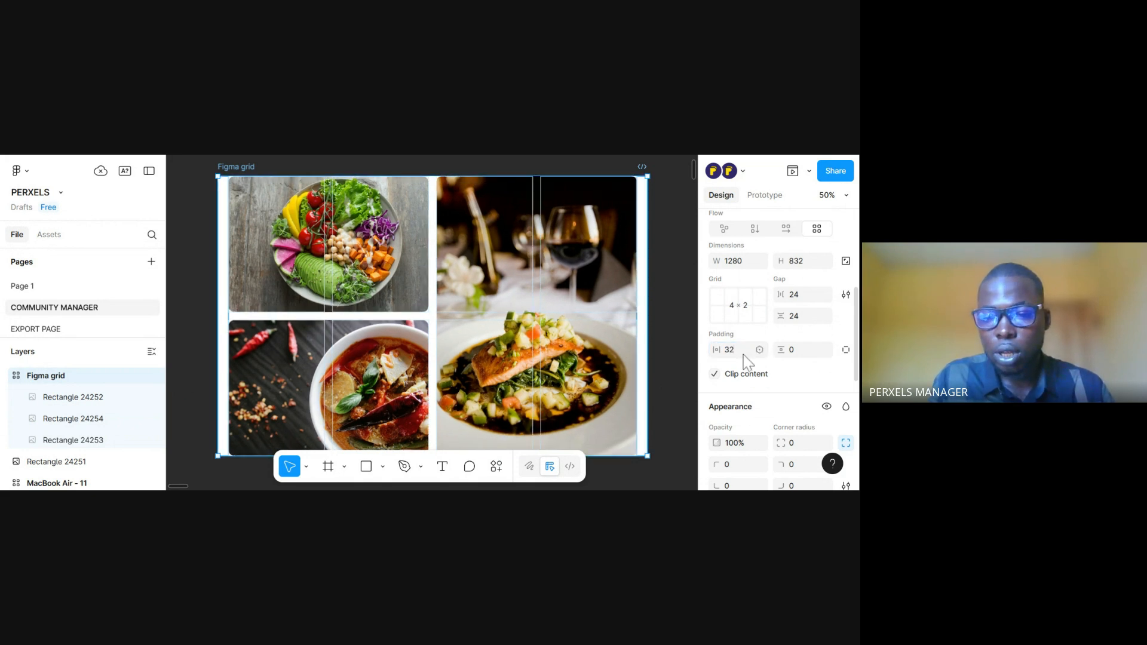
left_click(802, 356)
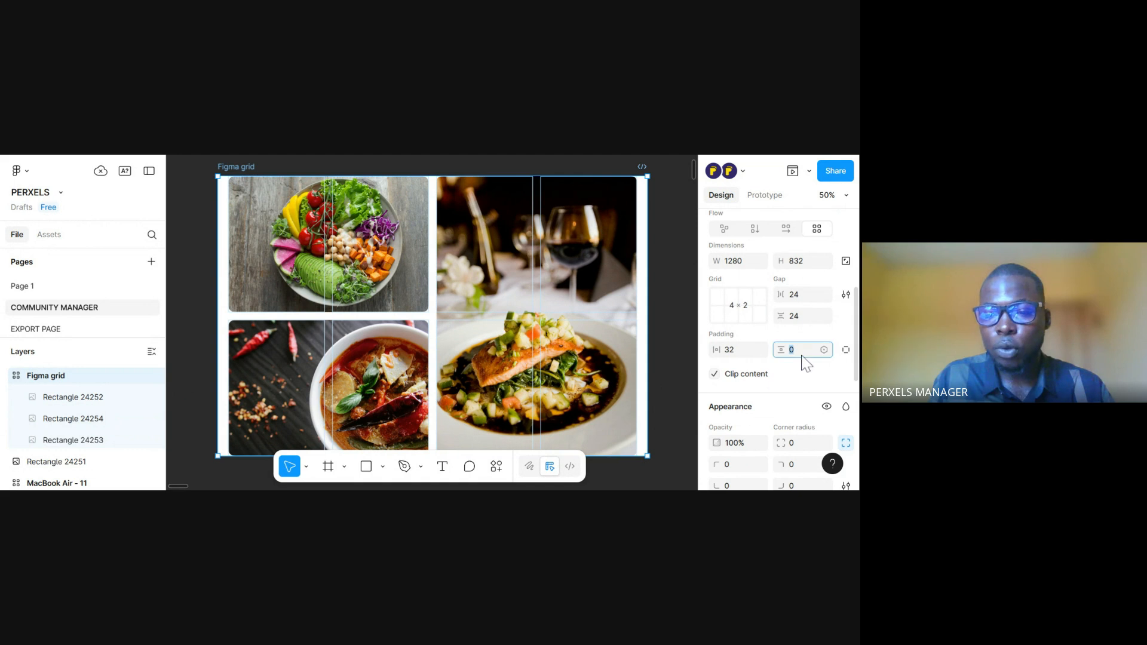
type("32")
key("Return")
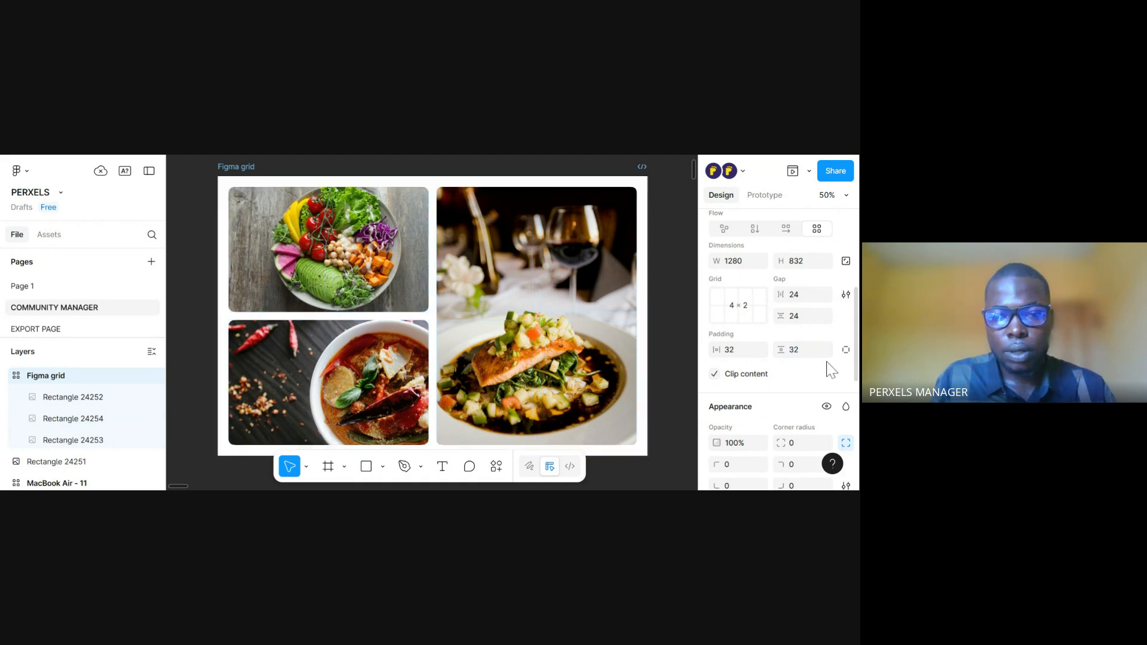
Change the Figma grid frame's fill from white to light green D0FFD0
scroll(607, 356, "up", 1)
mouse_move(606, 356)
left_mouse_down()
mouse_move(608, 345)
mouse_move(597, 350)
left_mouse_up()
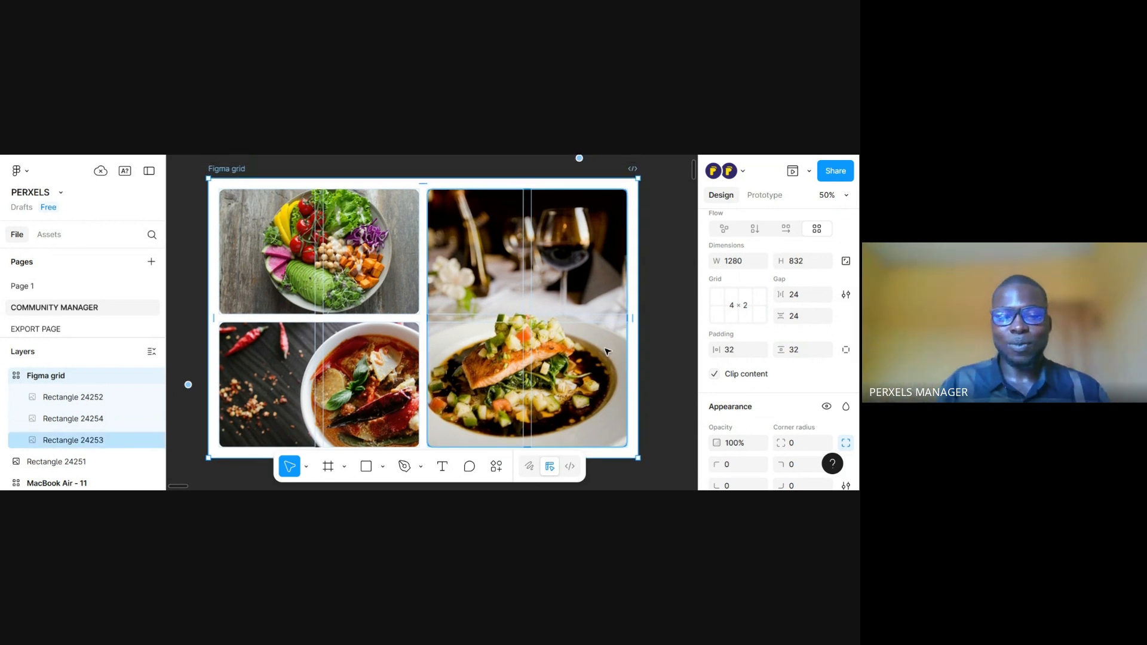
scroll(599, 418, "down", 1)
scroll(599, 418, "right", 1)
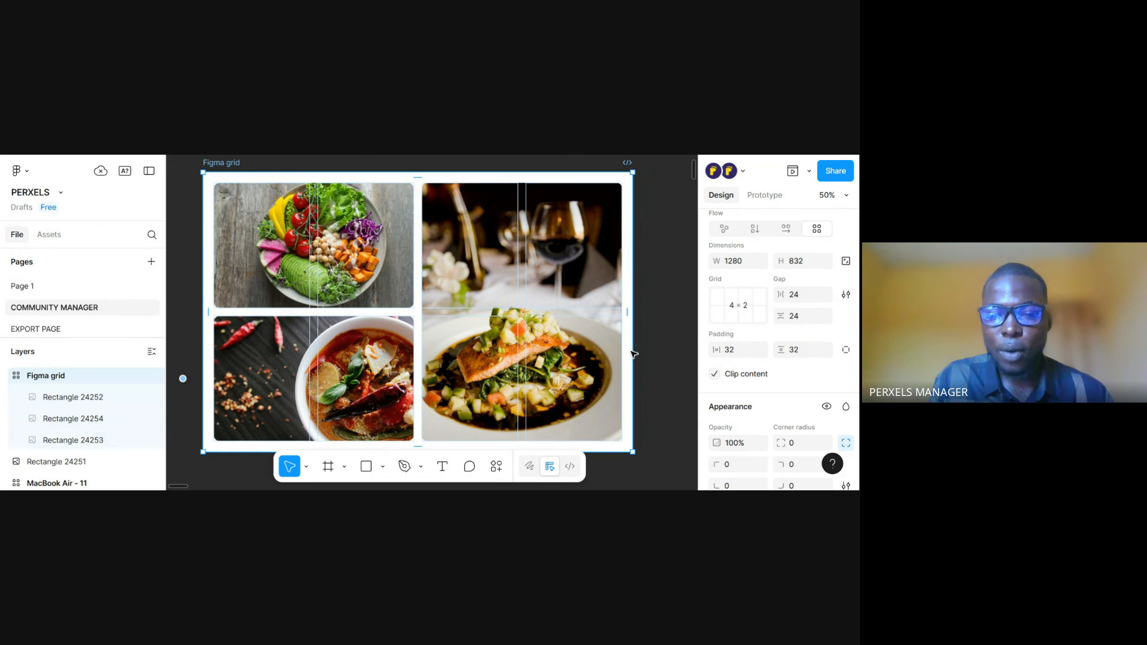
scroll(796, 377, "down", 1)
scroll(792, 370, "down", 1)
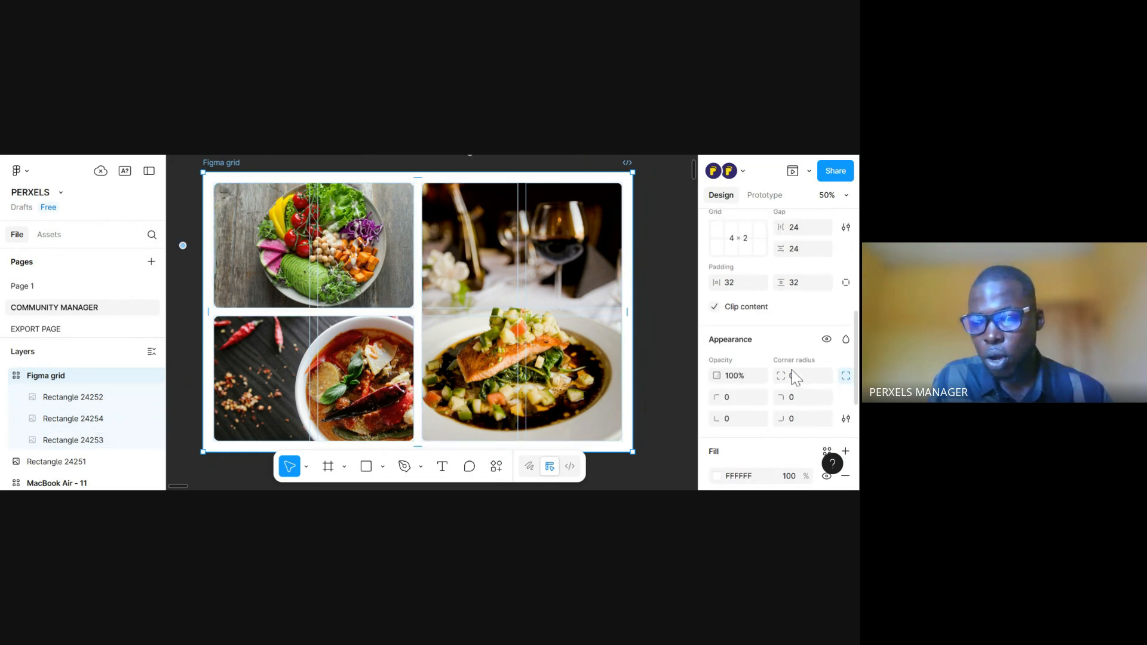
scroll(792, 373, "up", 2)
left_click_drag(854, 297, 855, 306)
scroll(855, 311, "down", 5)
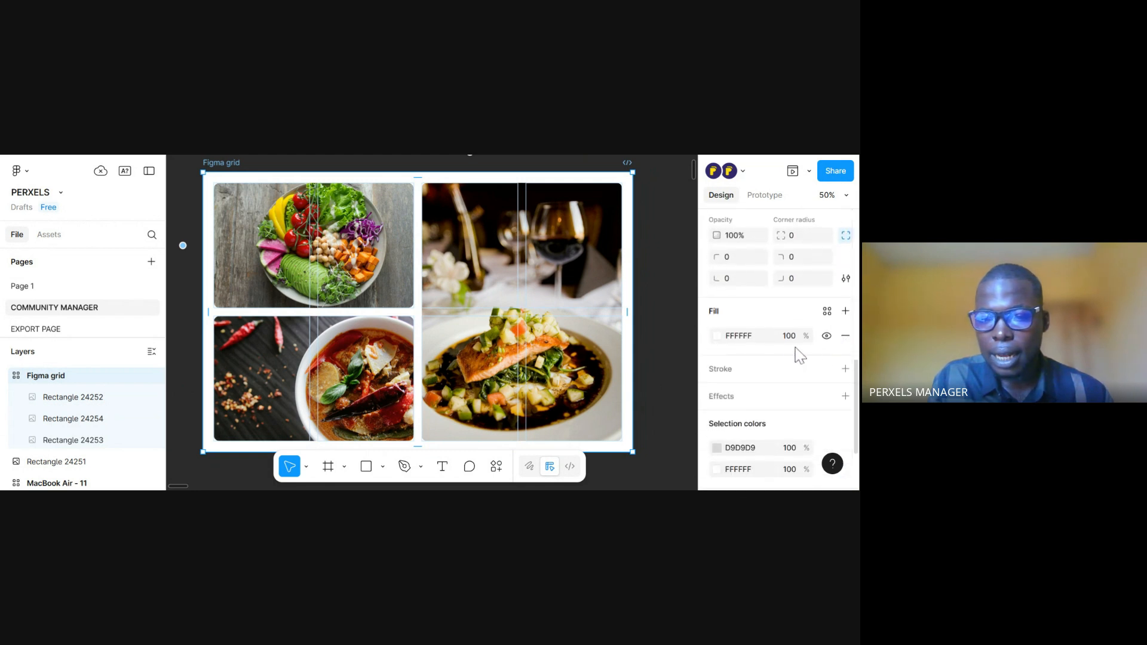
left_click(717, 336)
left_click(717, 337)
left_click(718, 336)
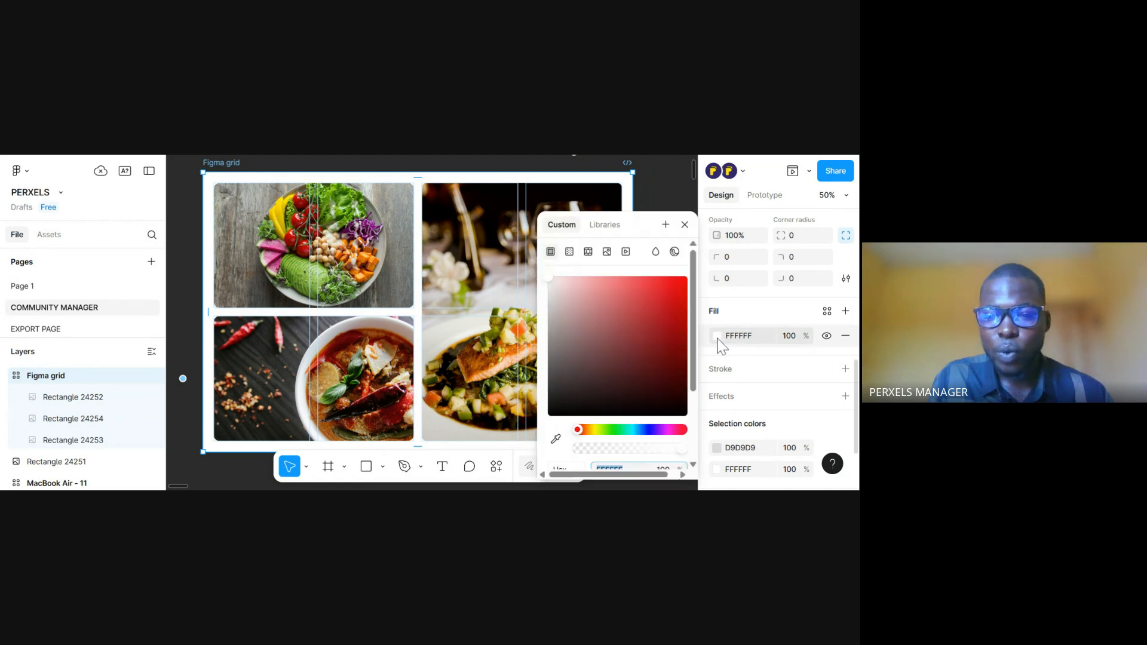
left_click(614, 429)
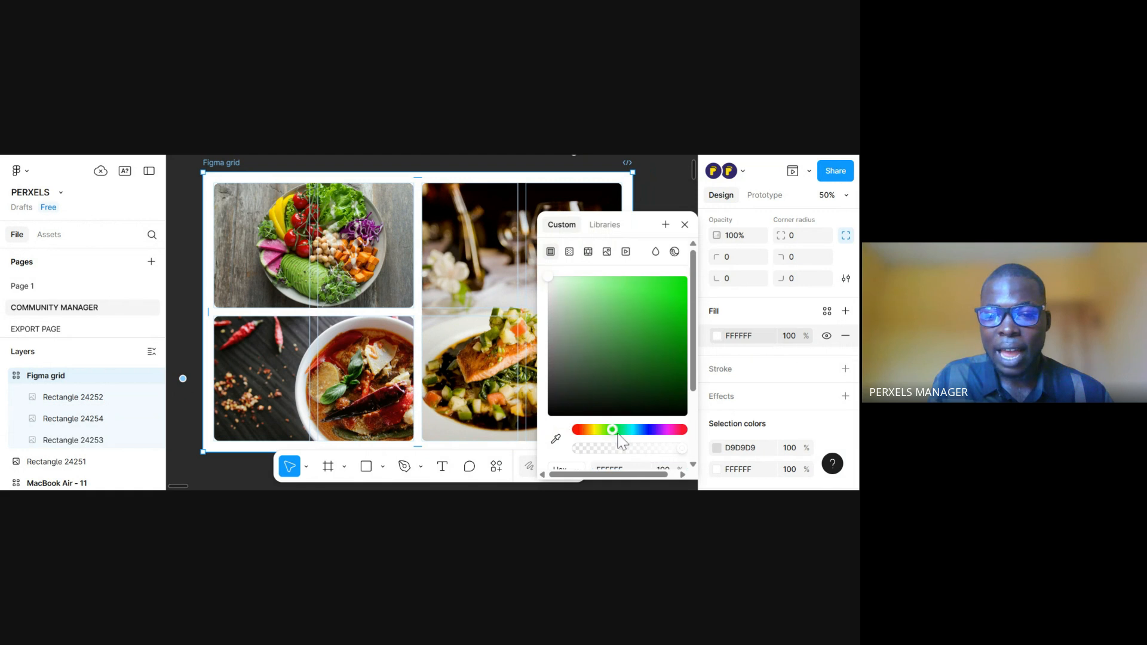
left_click_drag(550, 280, 574, 280)
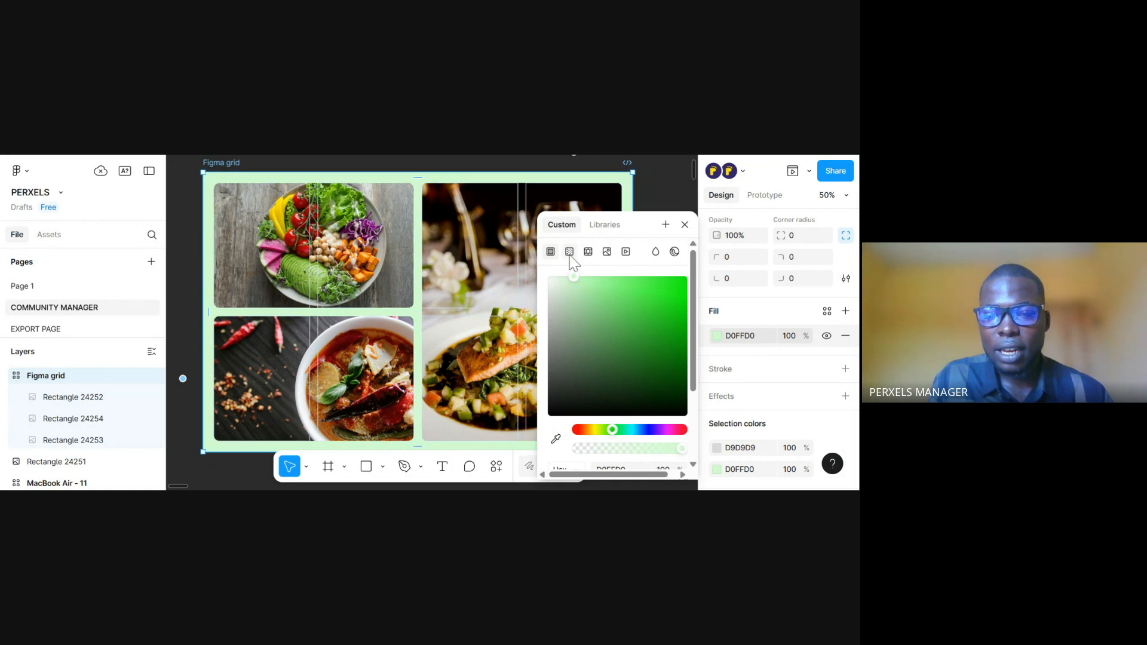
Try a pattern fill on the Figma grid frame, then make the fill a linear gradient
left_click(588, 252)
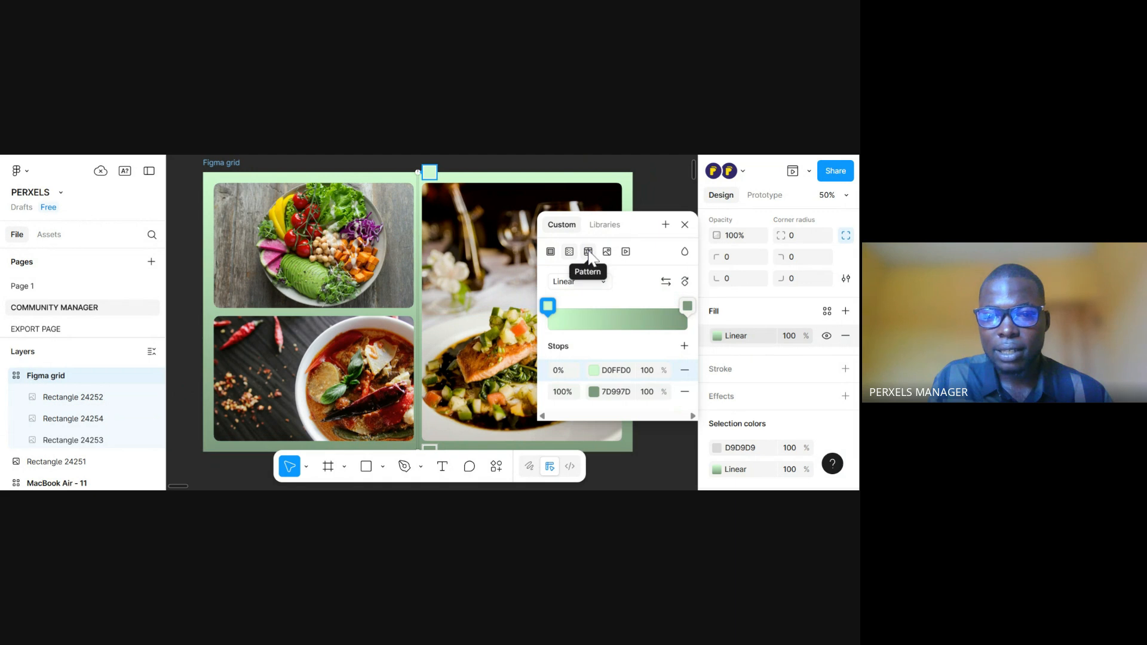
left_click(588, 252)
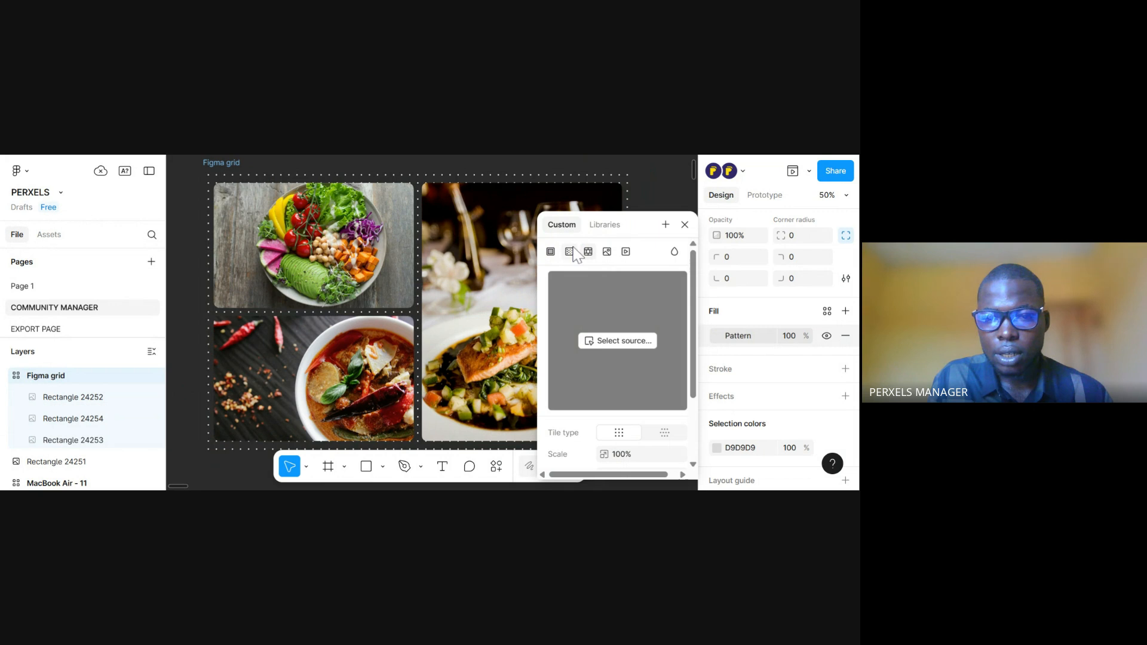
left_click(569, 253)
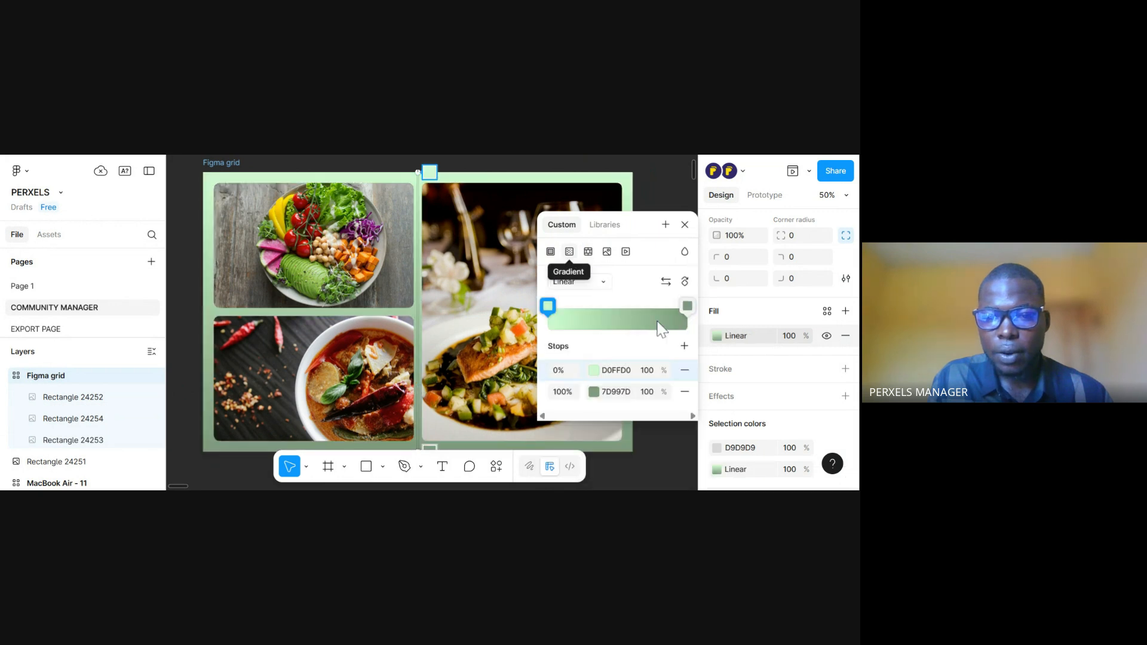
Set the colour of the linear gradient's 100% stop to pale grey-green DEE7DE and close the colour pickers
left_click(594, 393)
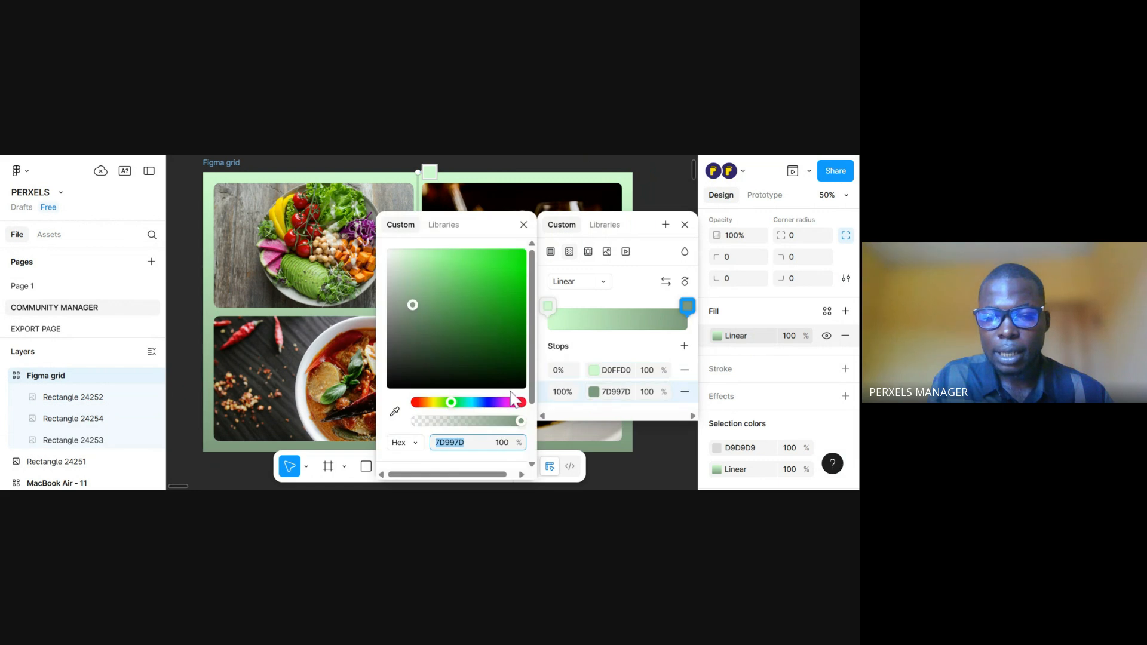
left_click(593, 392)
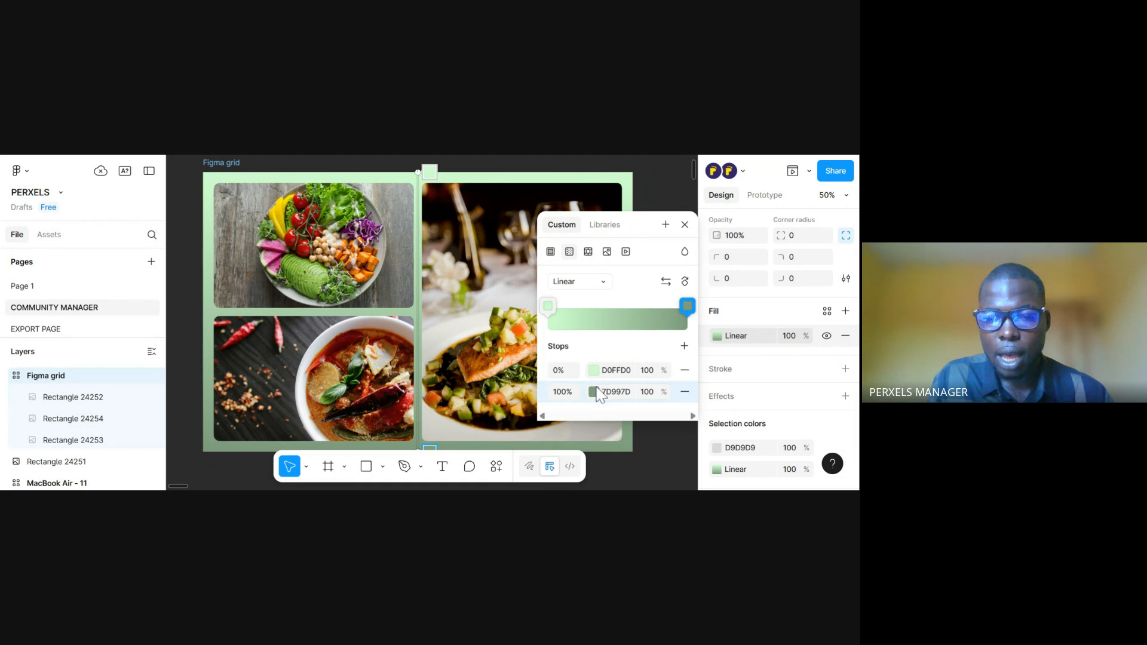
left_click(594, 392)
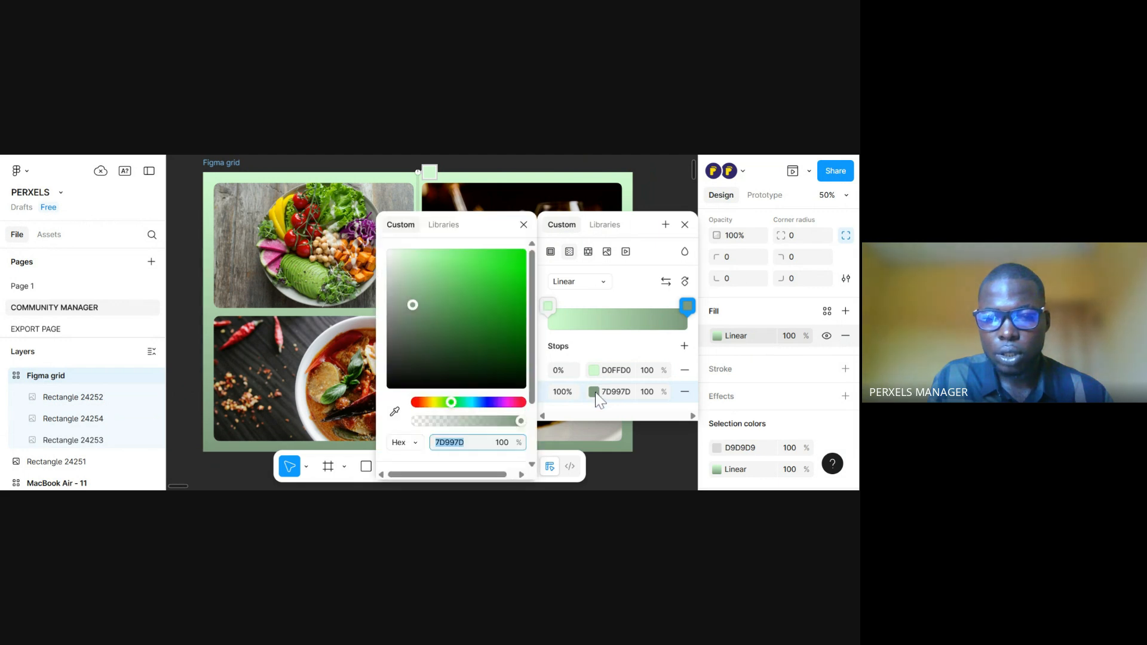
left_click(411, 302)
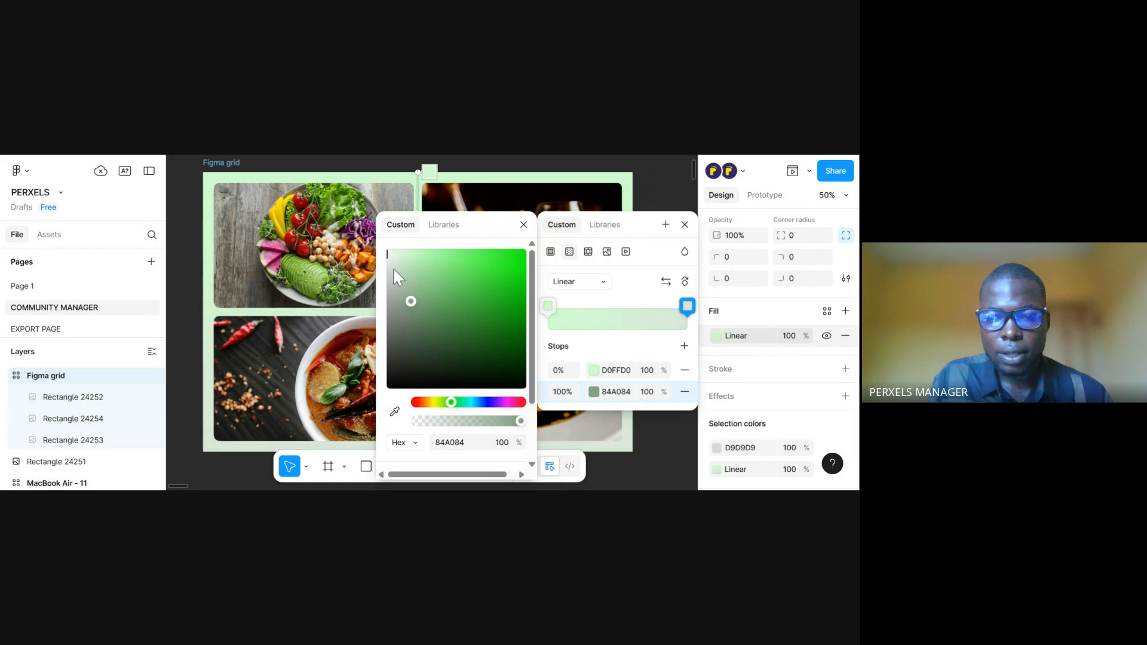
left_click(393, 267)
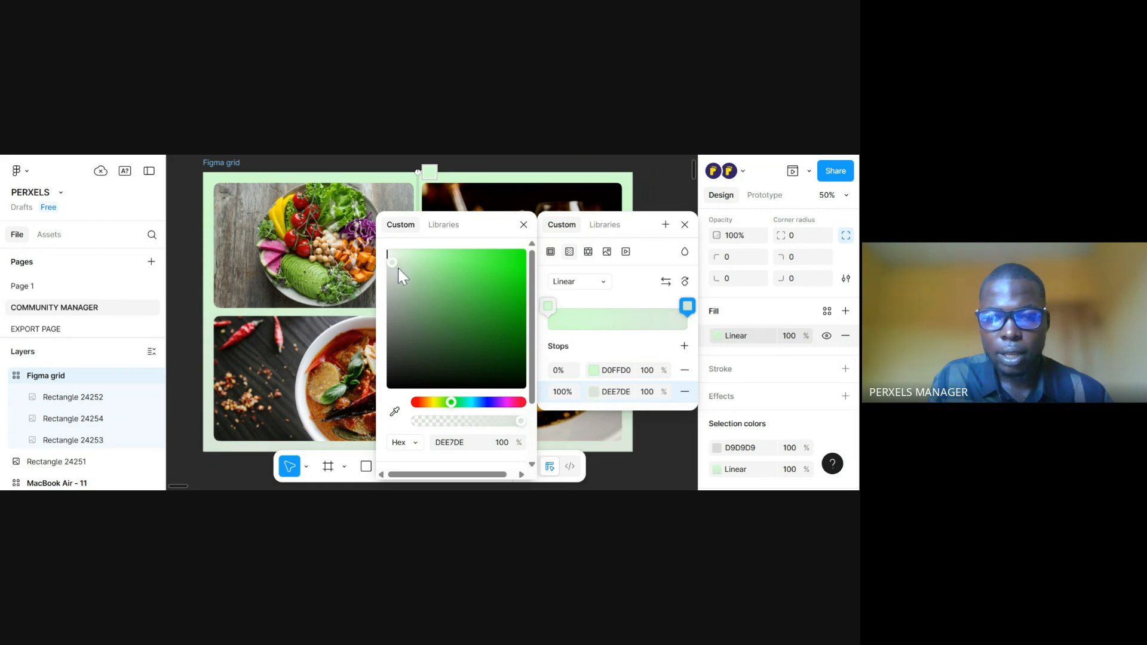
left_click(524, 224)
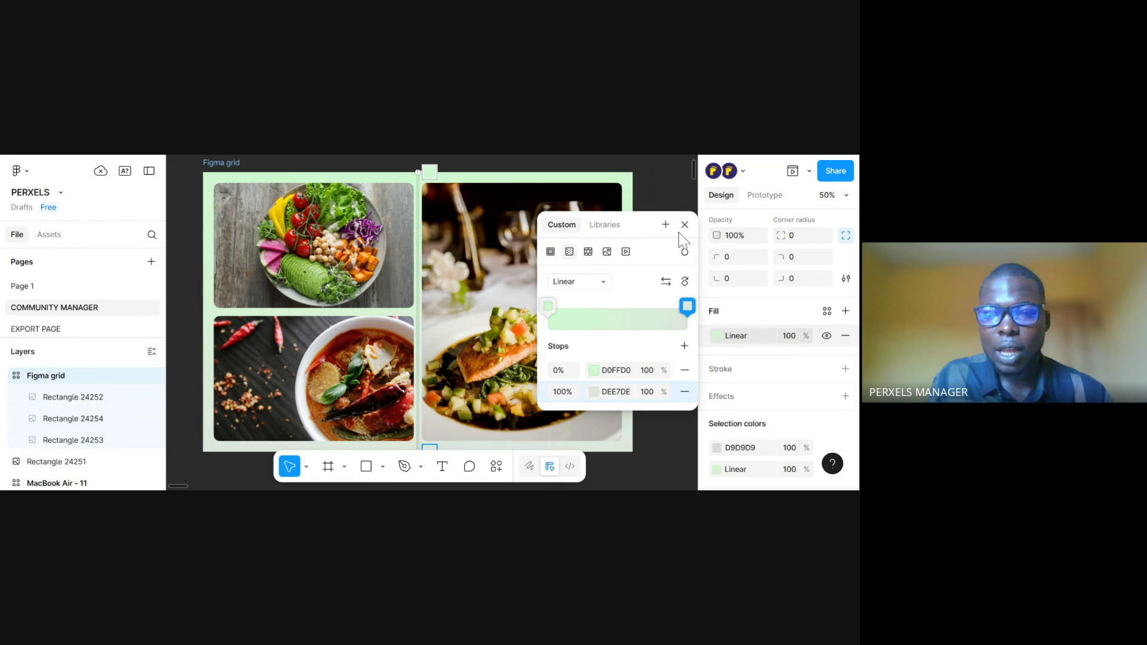
left_click(684, 225)
Try widening the Figma grid frame with the interface hidden, and undo the resize
mouse_move(492, 371)
left_mouse_down()
mouse_move(496, 351)
mouse_move(512, 365)
left_mouse_up()
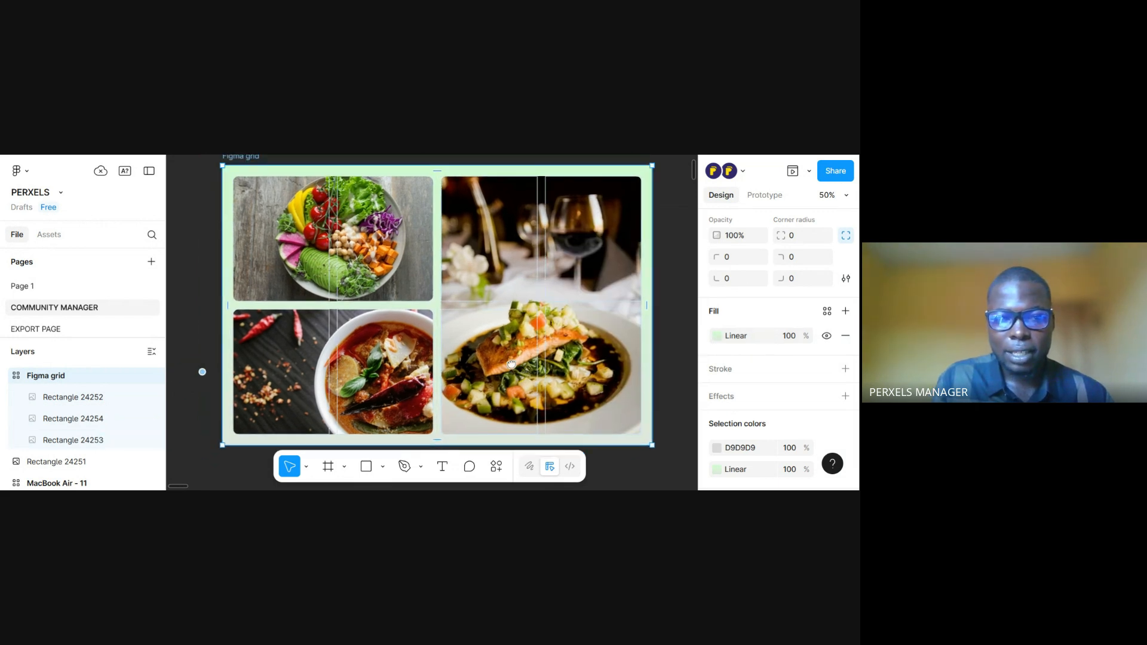
key("ctrl+backslash")
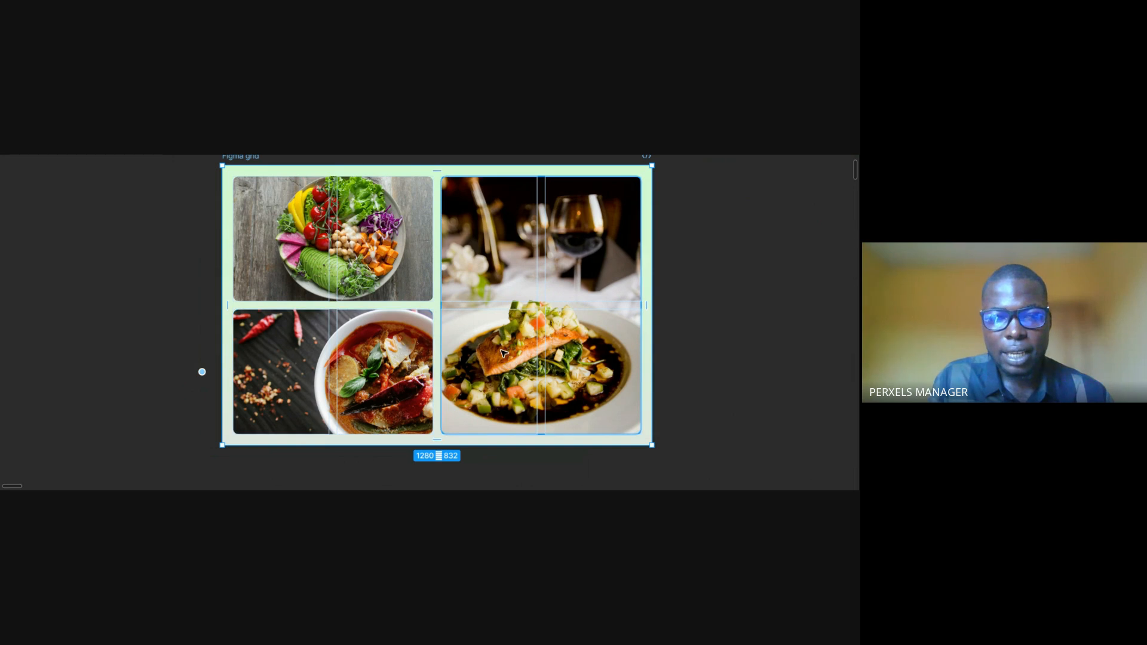
scroll(597, 335, "up", 1)
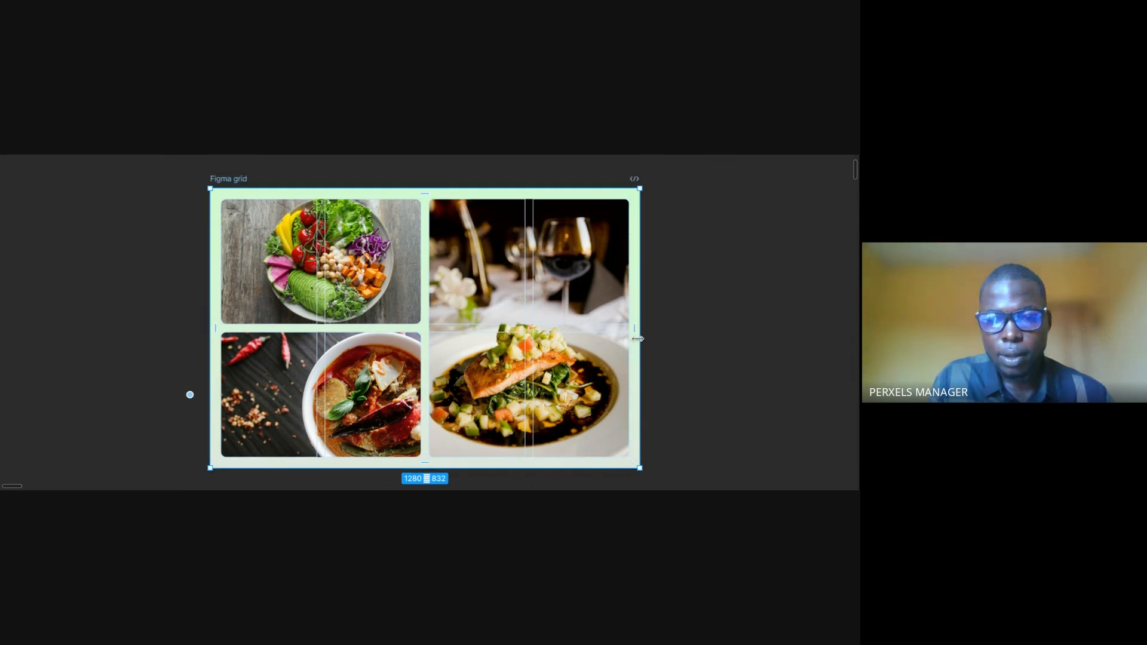
left_click_drag(639, 339, 783, 377)
key("ctrl+z")
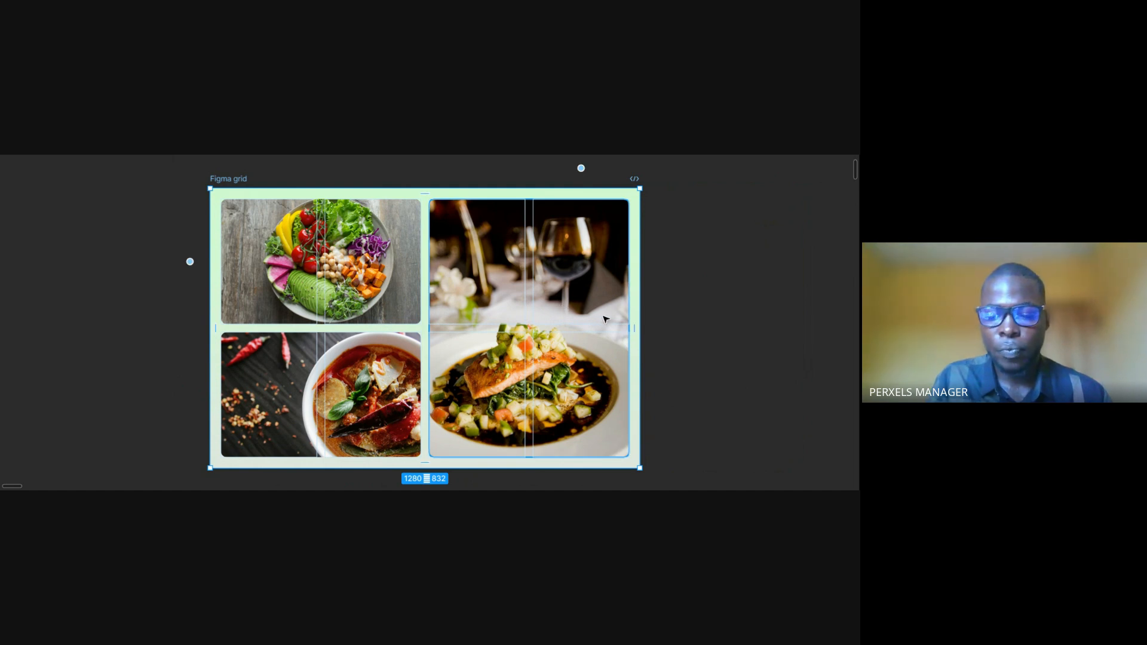
key("ctrl+backslash")
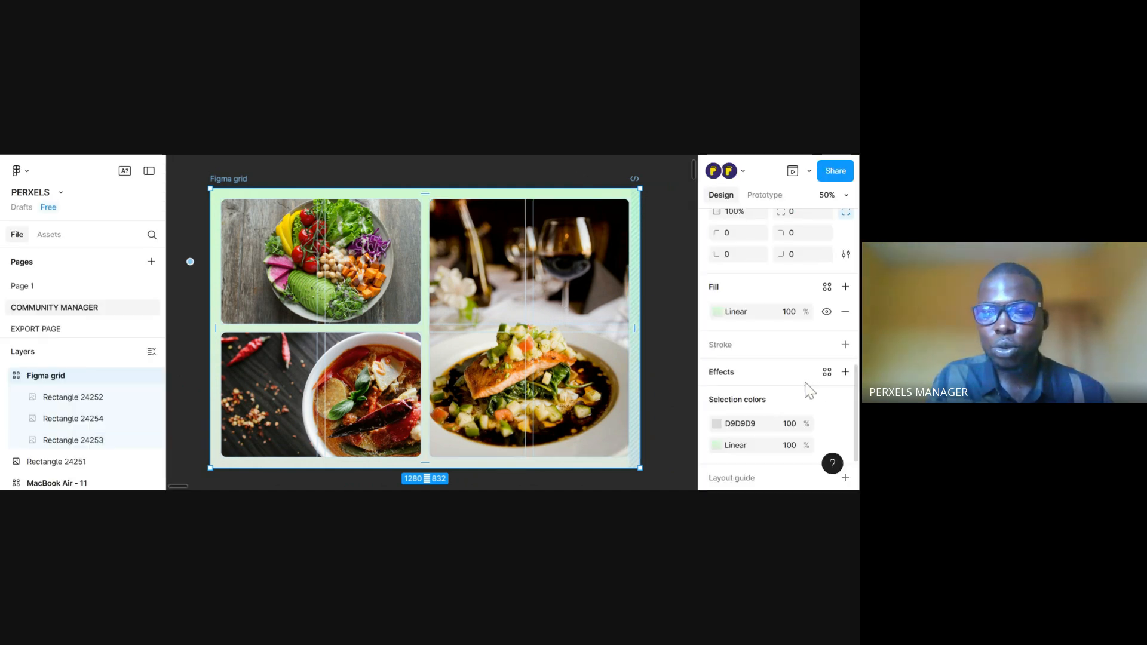
Review the frame's auto layout settings and narrow the Figma grid frame to about 1240 wide
scroll(809, 389, "down", 2)
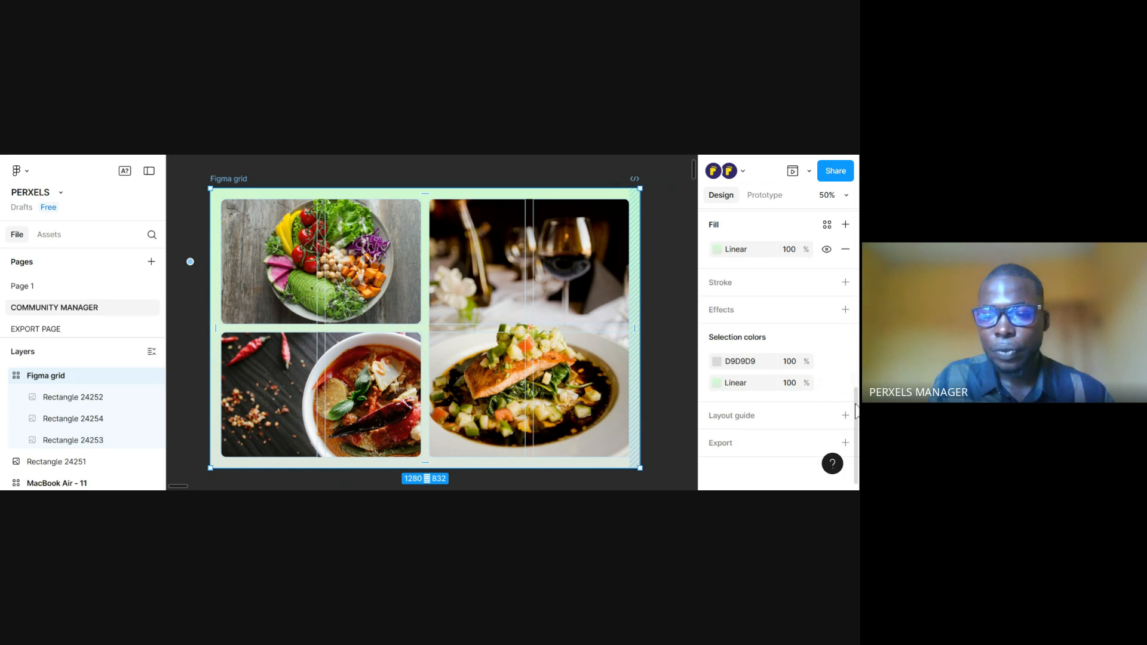
scroll(855, 411, "up", 12)
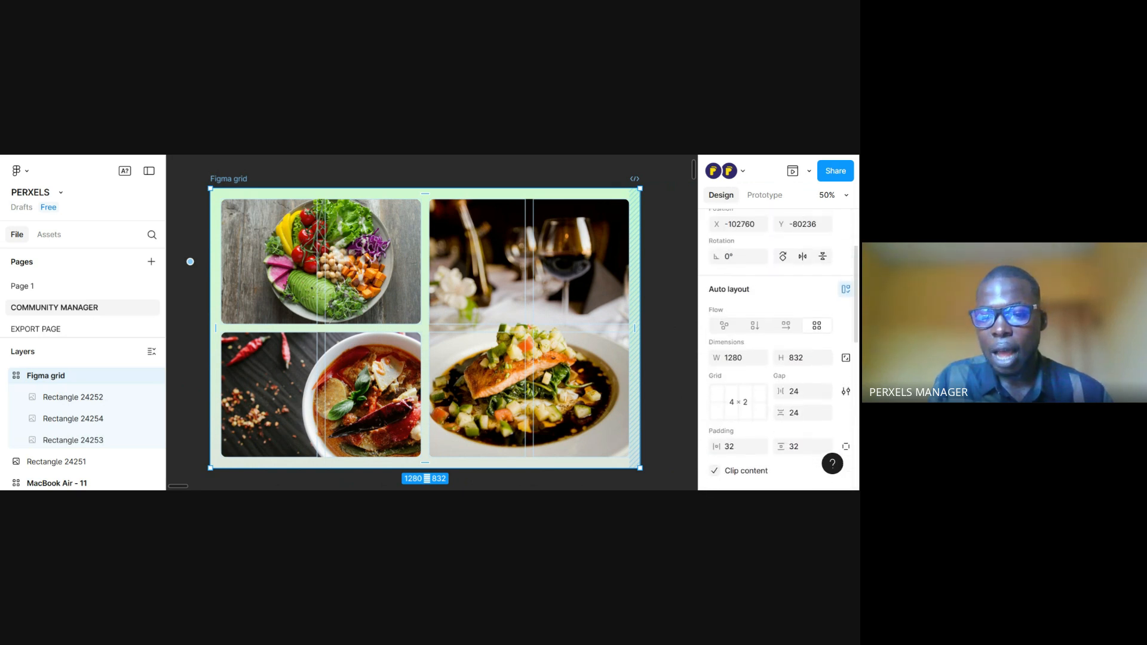
scroll(824, 389, "down", 1)
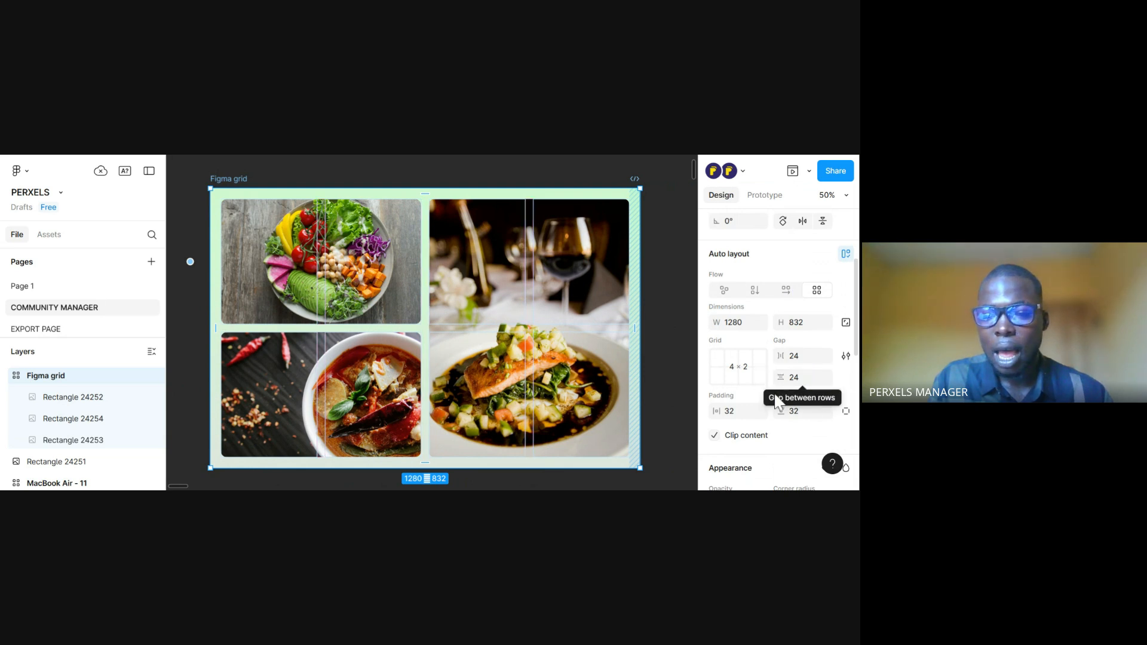
left_click(525, 364)
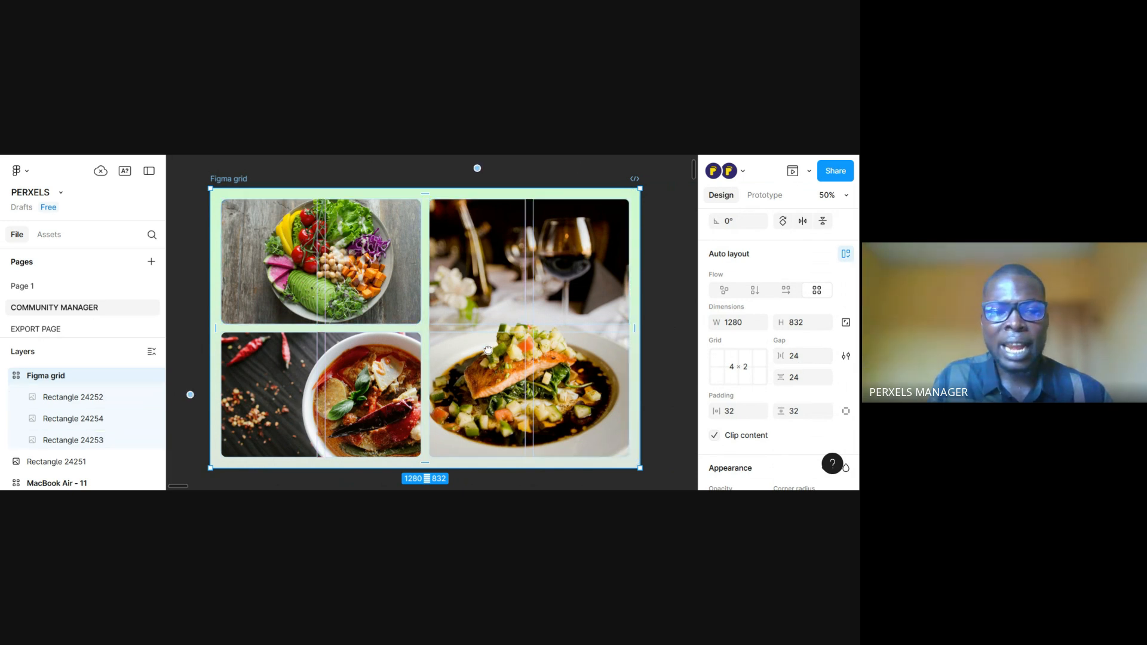
scroll(523, 364, "down", 1)
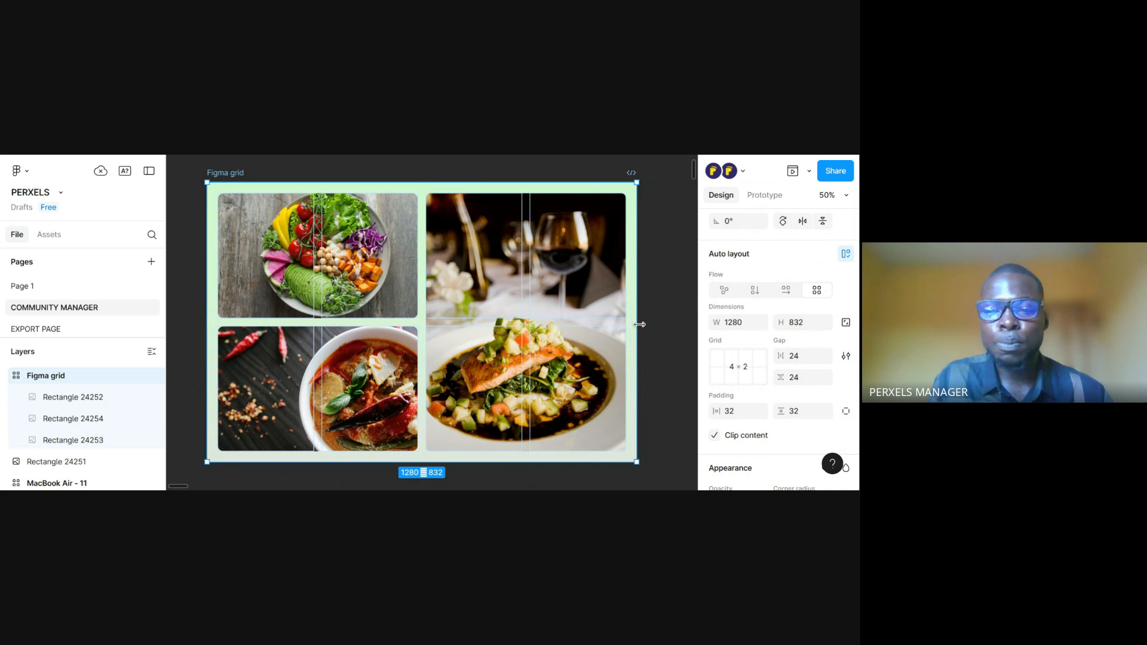
left_click_drag(639, 324, 622, 363)
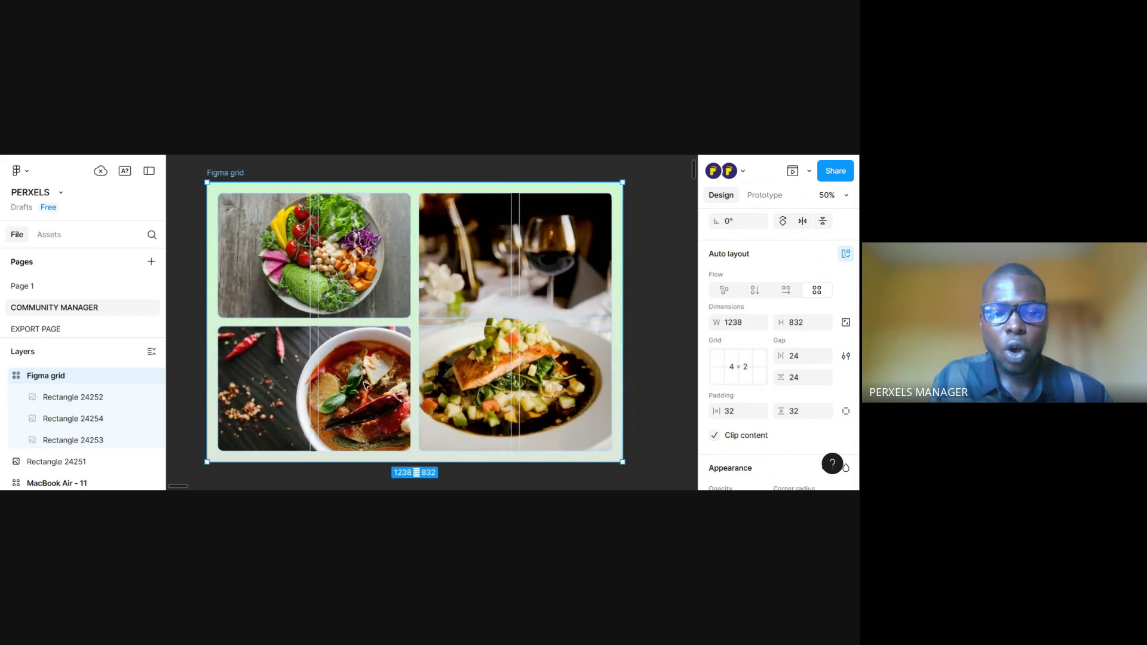
Examine the soup photo's grid placement and the Auto sizing of the grid's second row
left_click(367, 385)
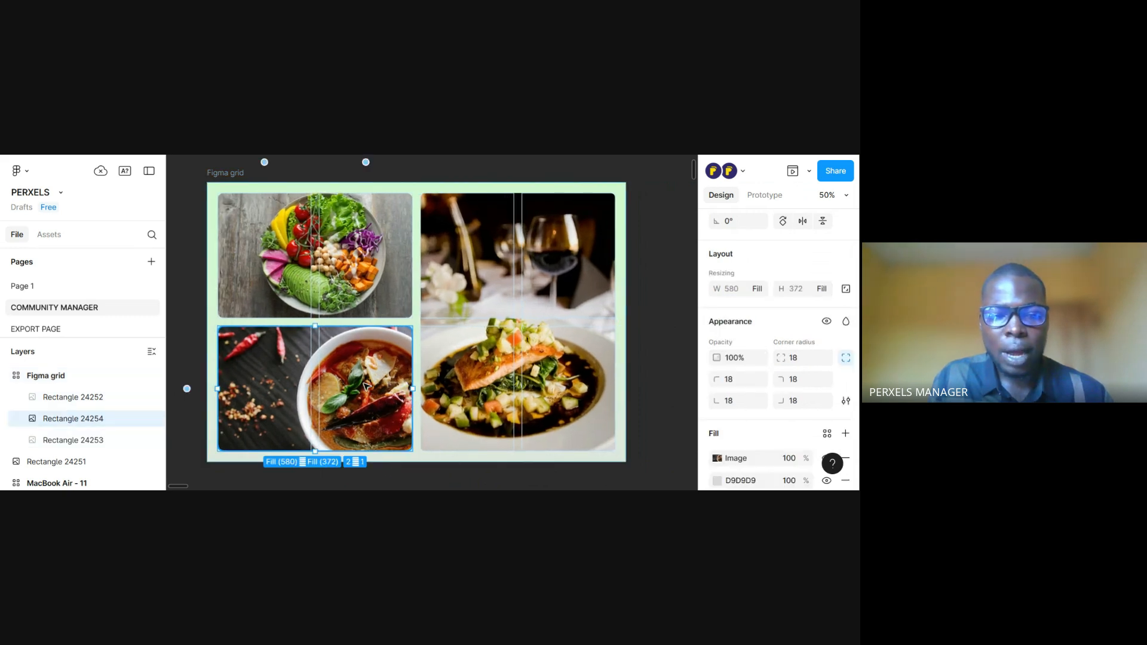
left_click(181, 389)
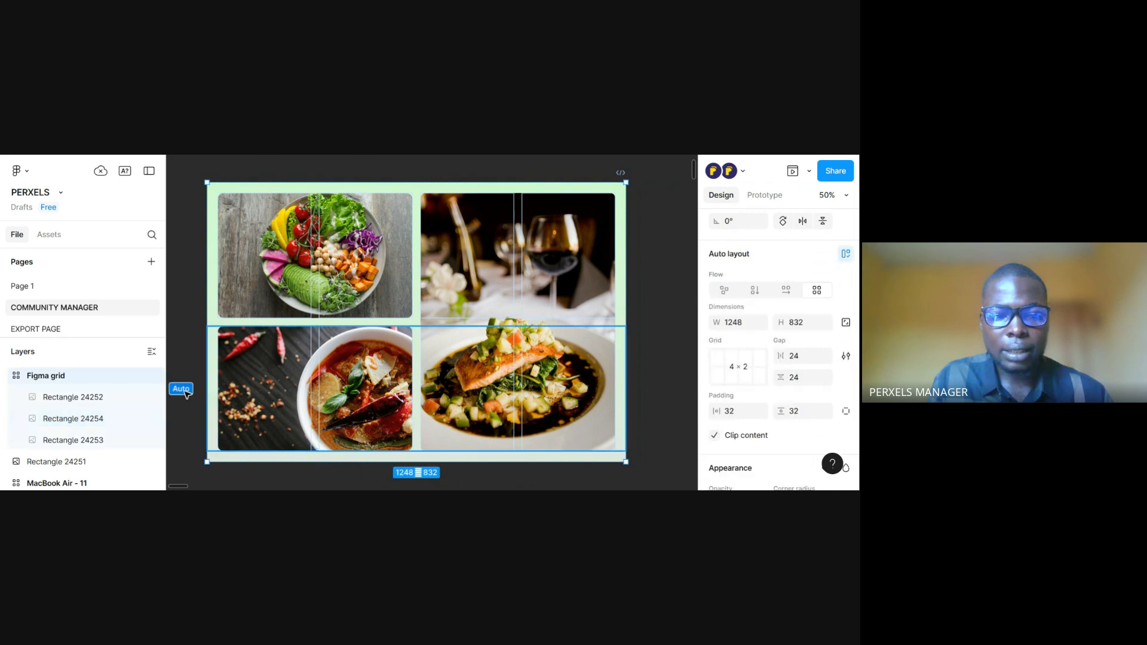
scroll(350, 430, "down", 1)
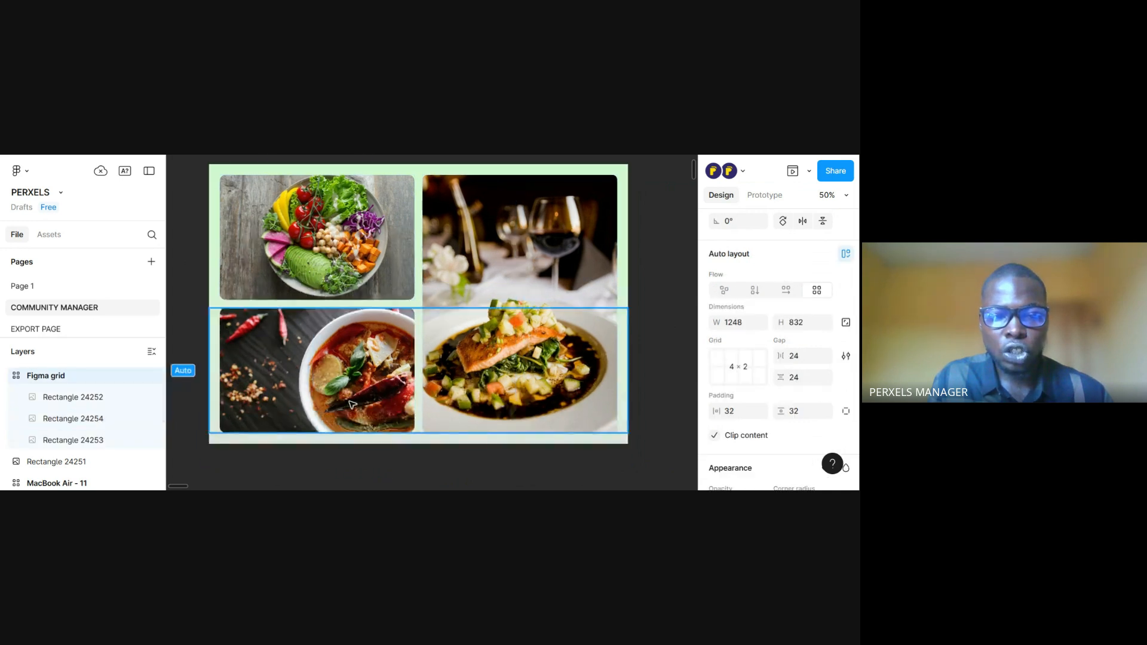
scroll(353, 412, "up", 1)
scroll(351, 381, "down", 1)
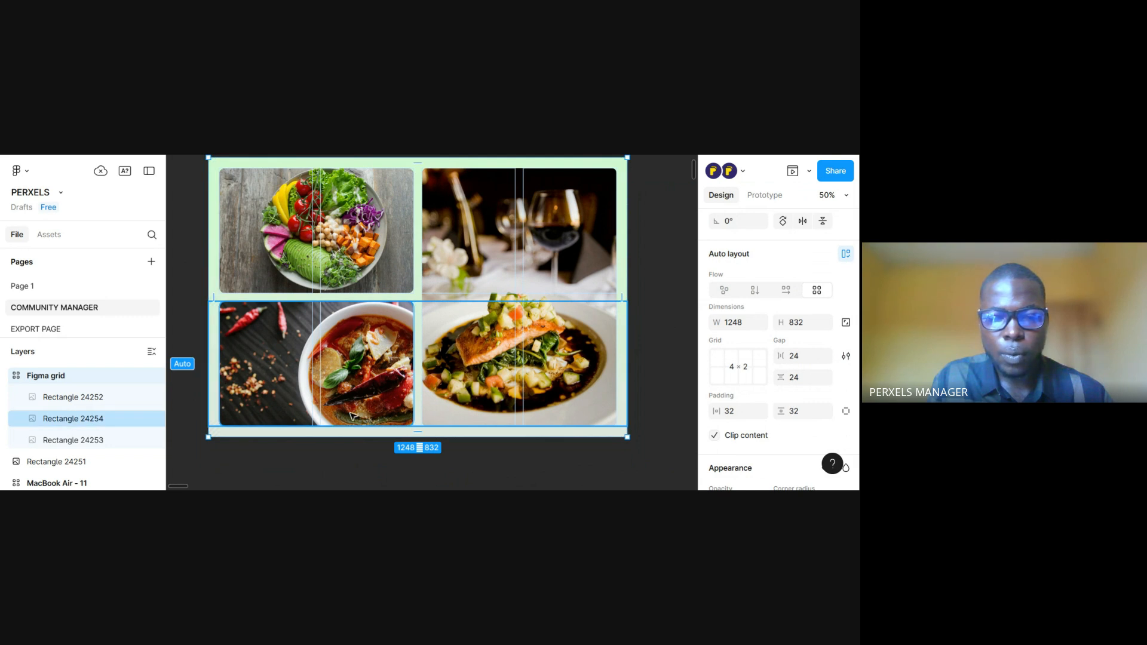
scroll(439, 400, "down", 1)
scroll(436, 409, "up", 1)
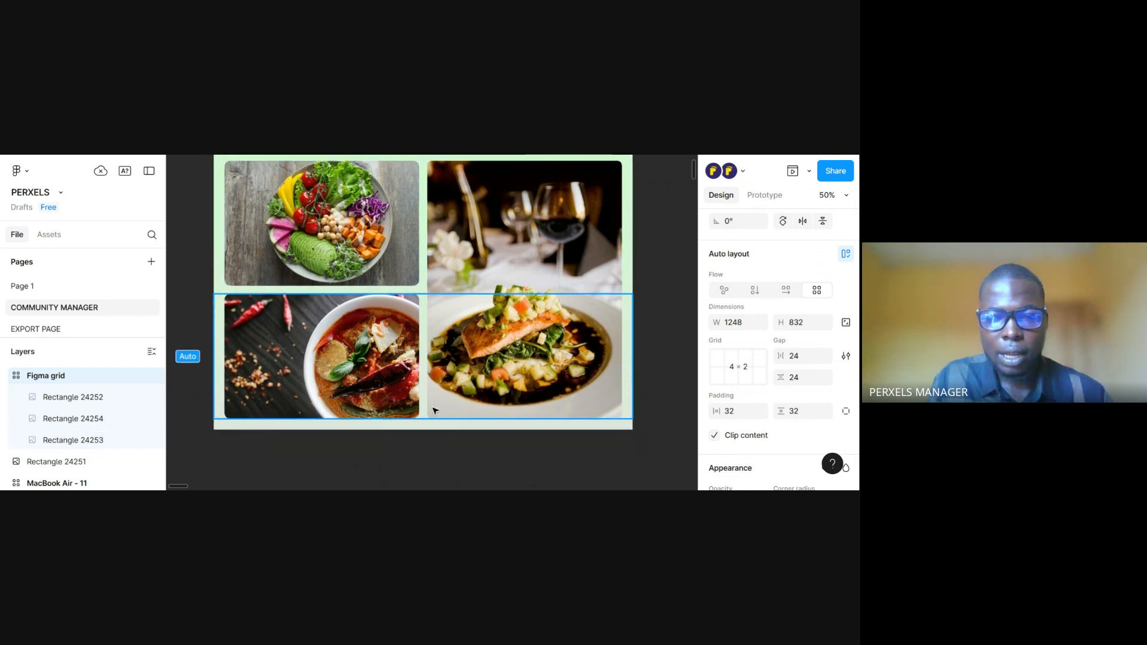
scroll(435, 410, "up", 1)
Try moving the soup photo up into the salad photo's cells in the first row, and undo the move
left_click(380, 362)
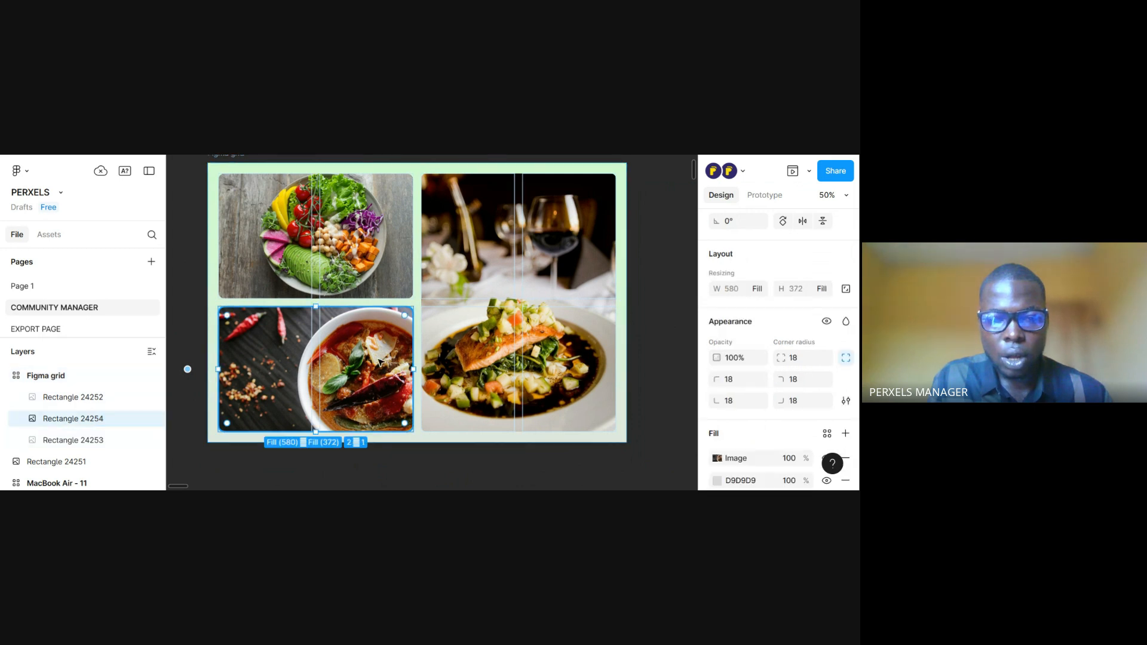
left_click_drag(367, 326, 367, 208)
left_click_drag(496, 405, 477, 375)
key("ctrl+minus")
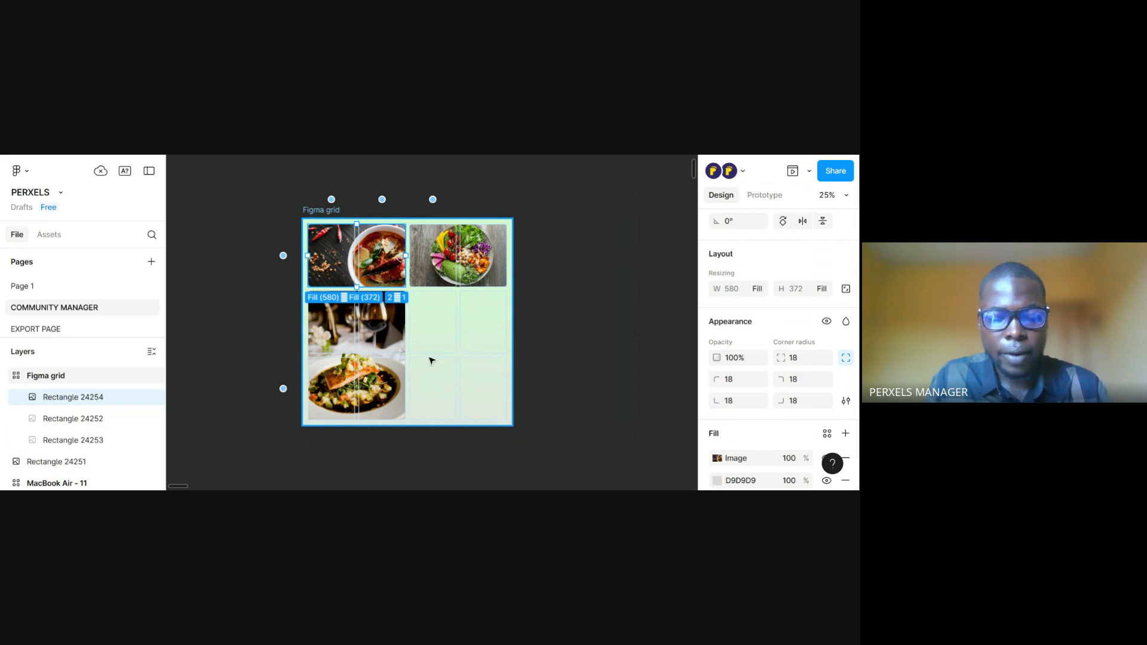
key("ctrl+z")
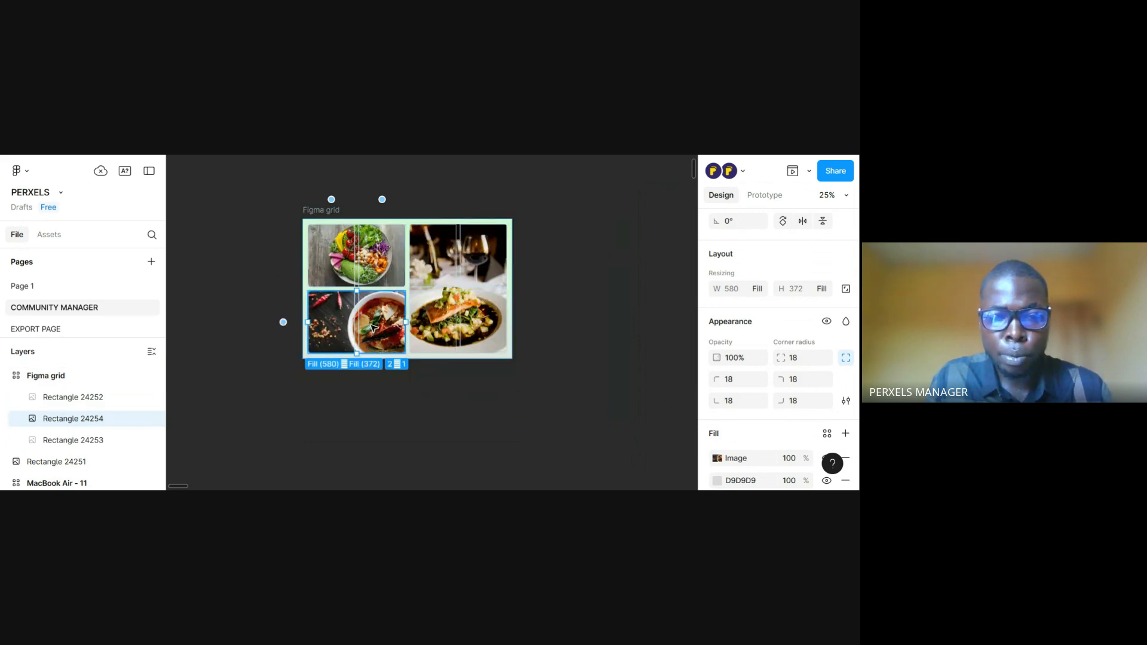
Try the soup photo in the first row again, before and then after the salad photo, undoing each move
left_click_drag(373, 305, 376, 264)
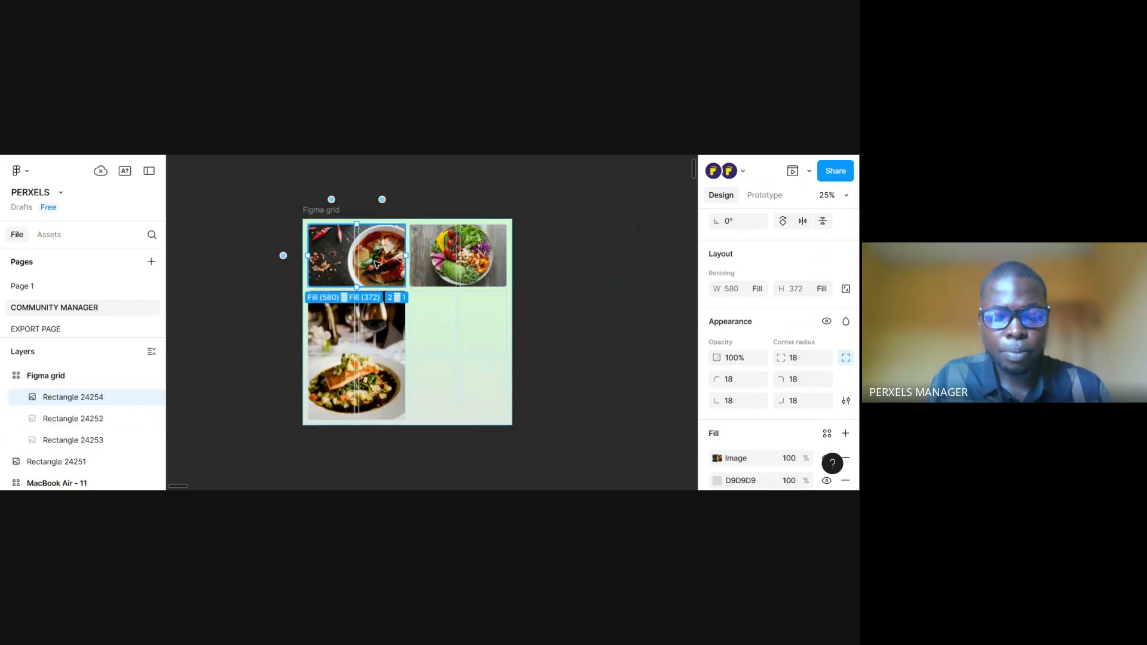
key("ctrl+z")
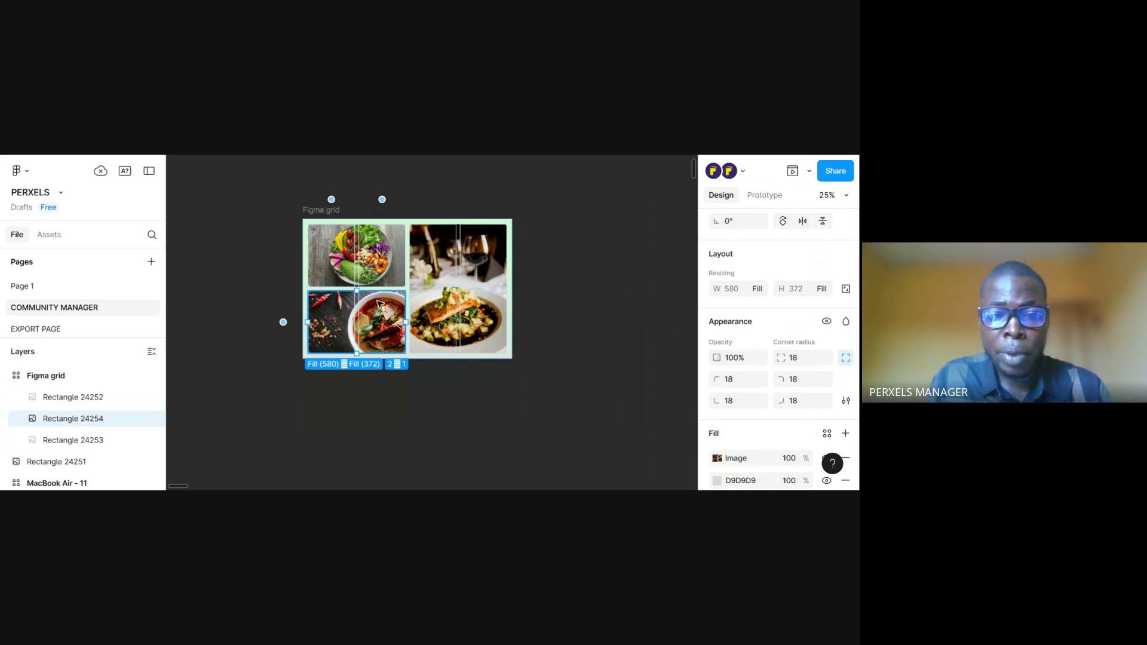
left_click_drag(378, 304, 426, 250)
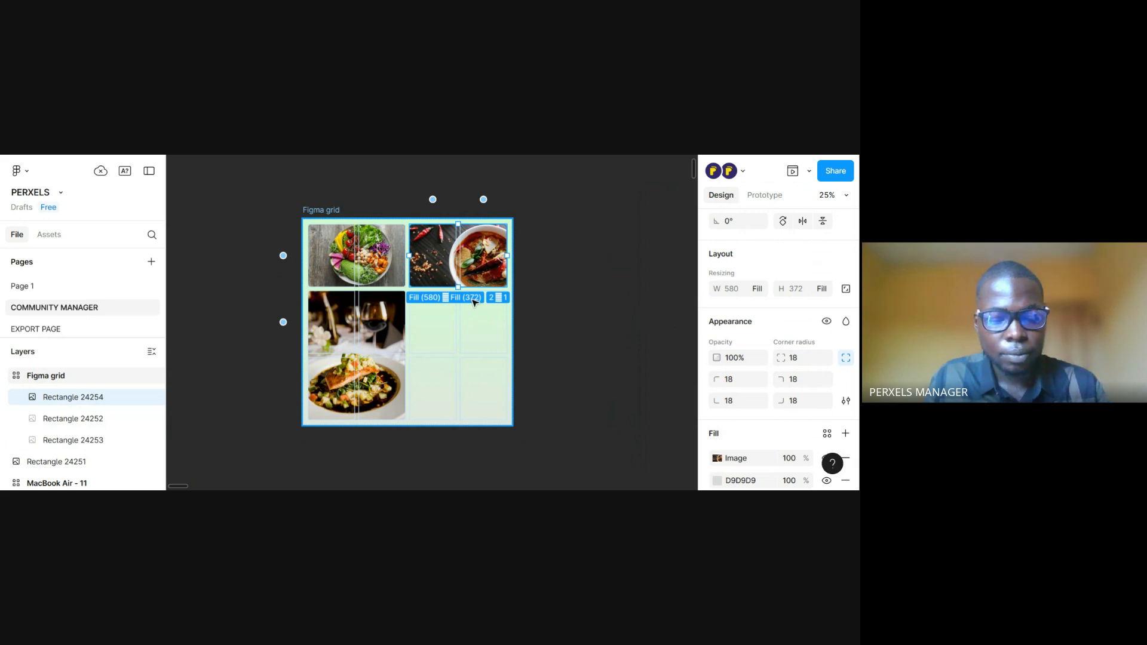
key("ctrl+z")
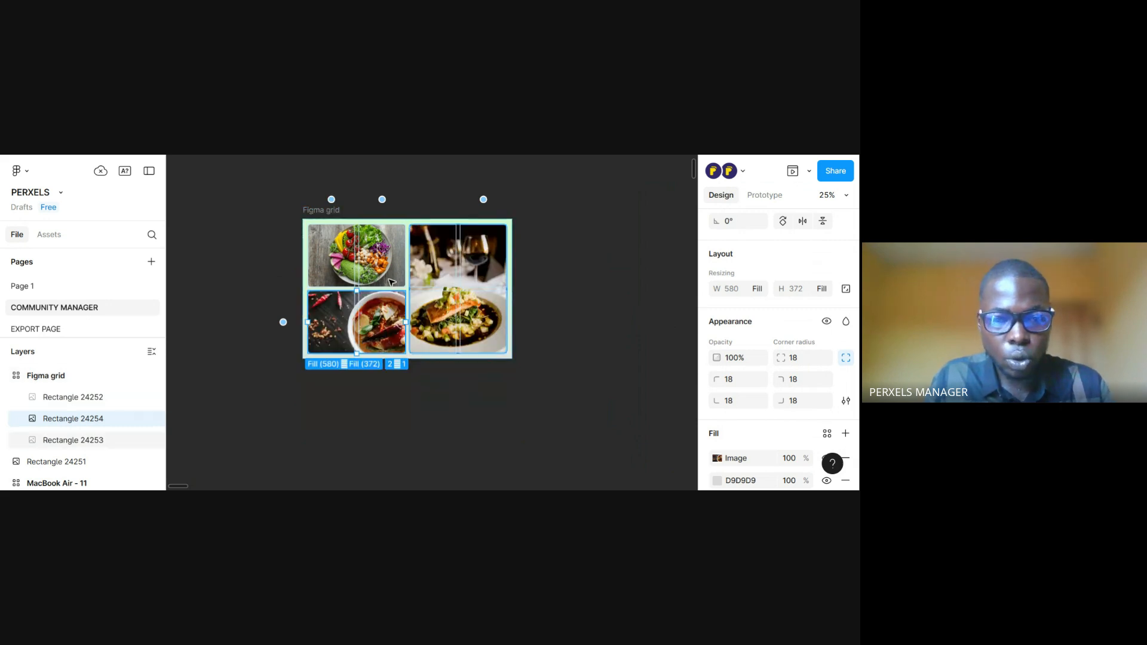
Move the tall salmon photo into the grid's first two columns, with the salad and soup photos stacked beside it
left_click(463, 310)
key("Delete")
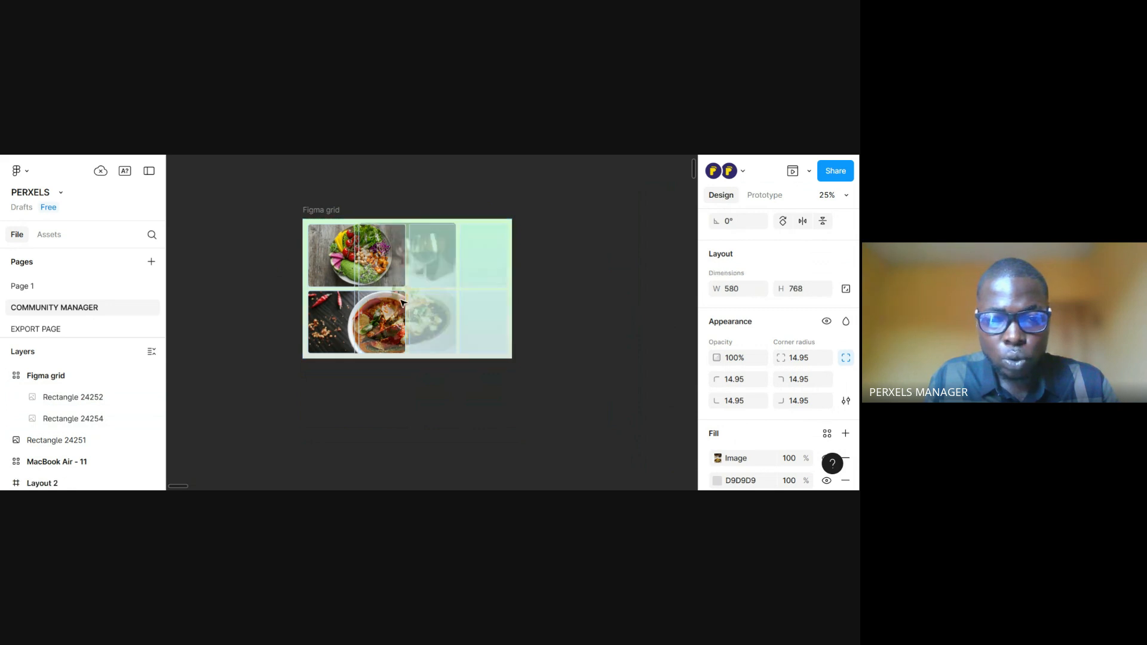
key("ctrl+z")
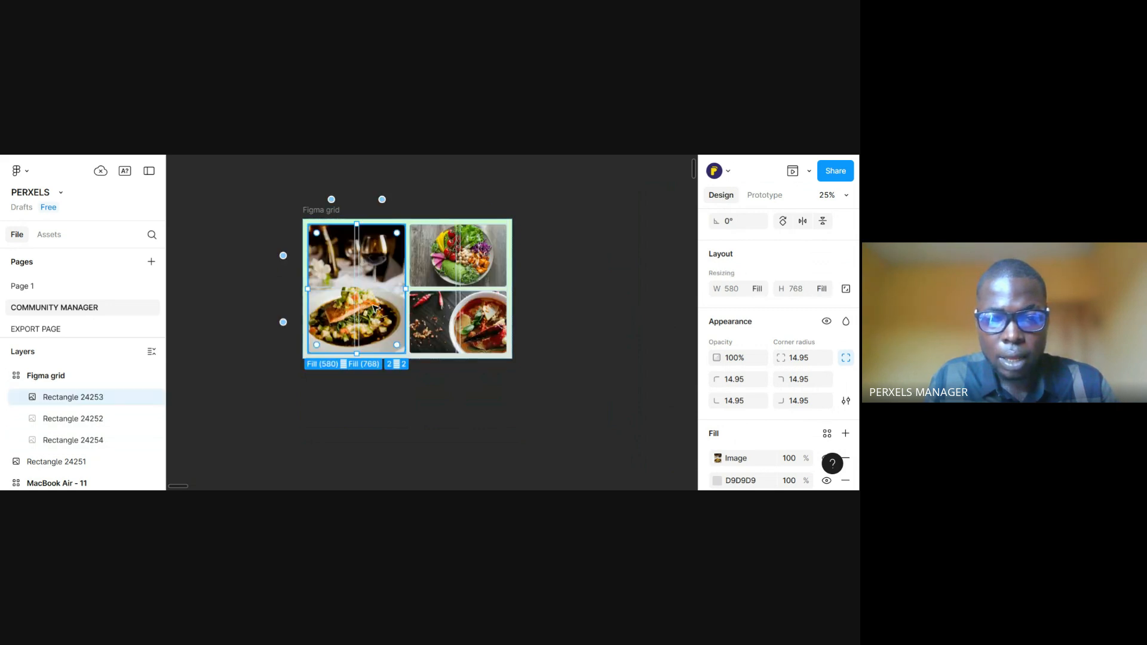
left_click(541, 319)
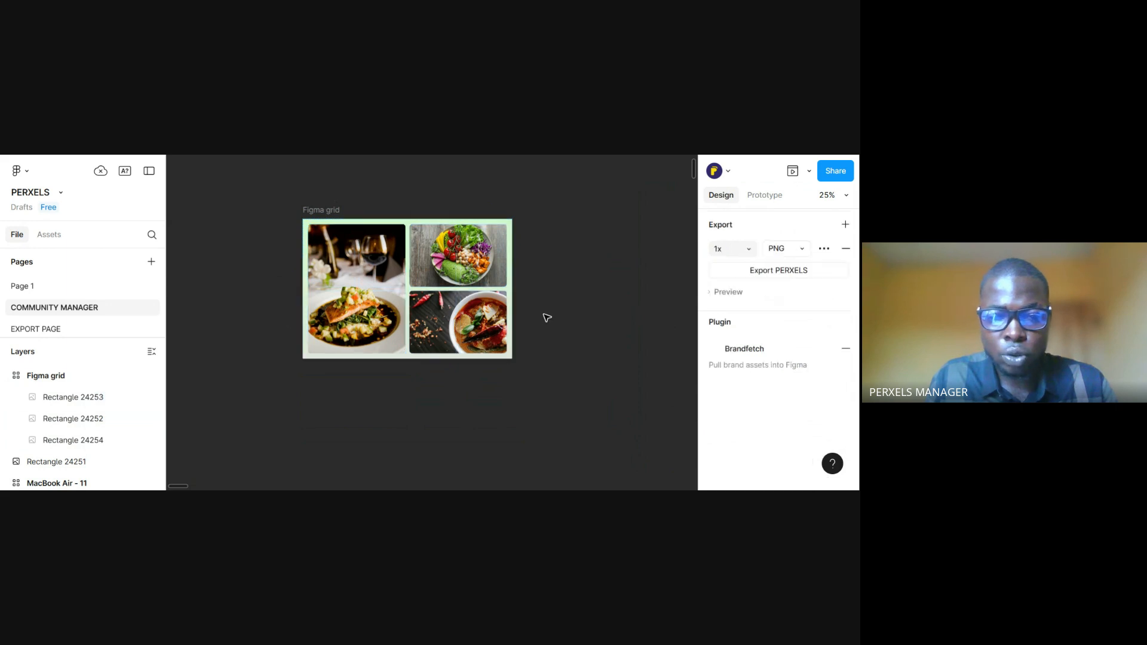
Widen the Figma grid frame to about 1362 wide
left_click(338, 211)
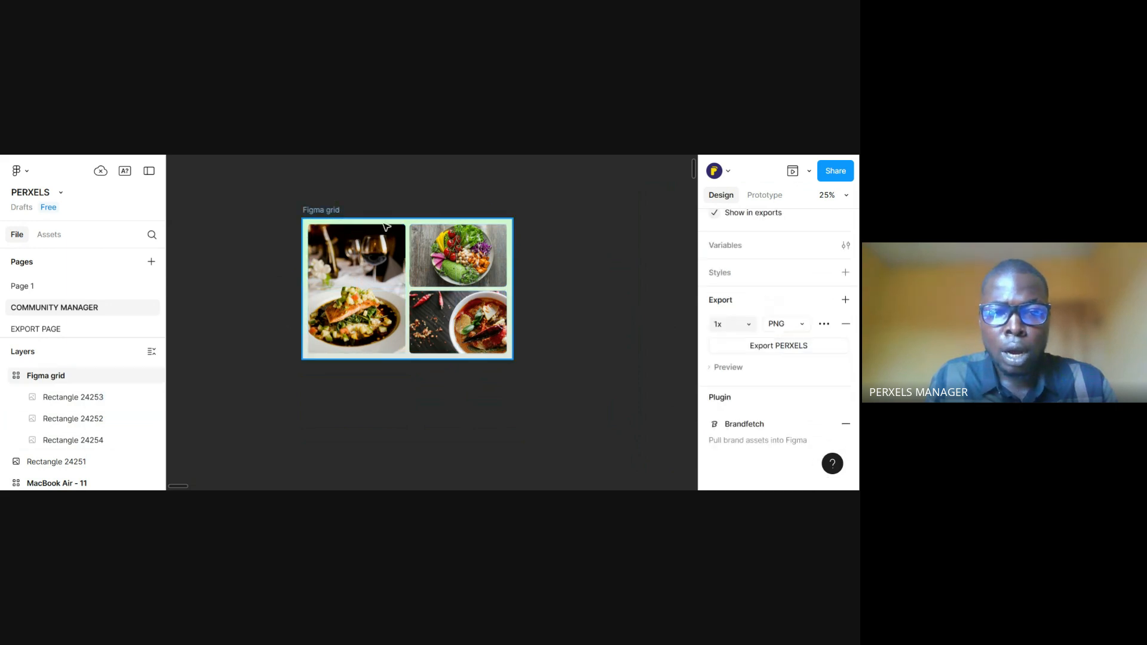
left_click_drag(525, 275, 515, 323)
left_click_drag(592, 334, 531, 349)
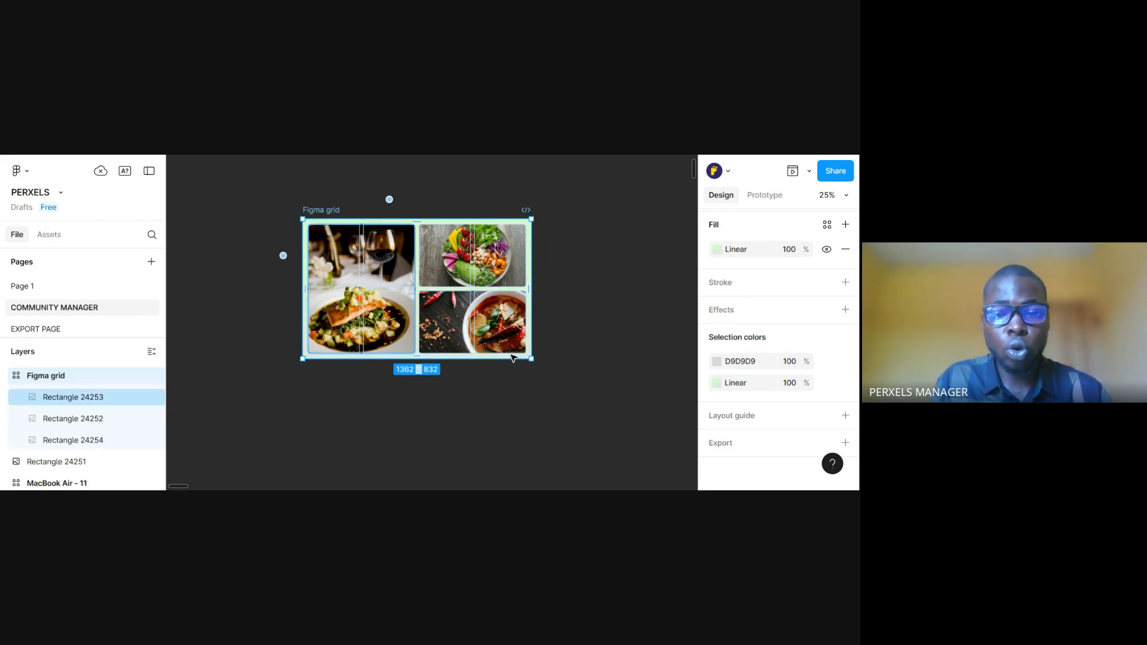
Try a corner radius of 1 on the frame's bottom-left corner, and undo it
scroll(754, 358, "up", 3)
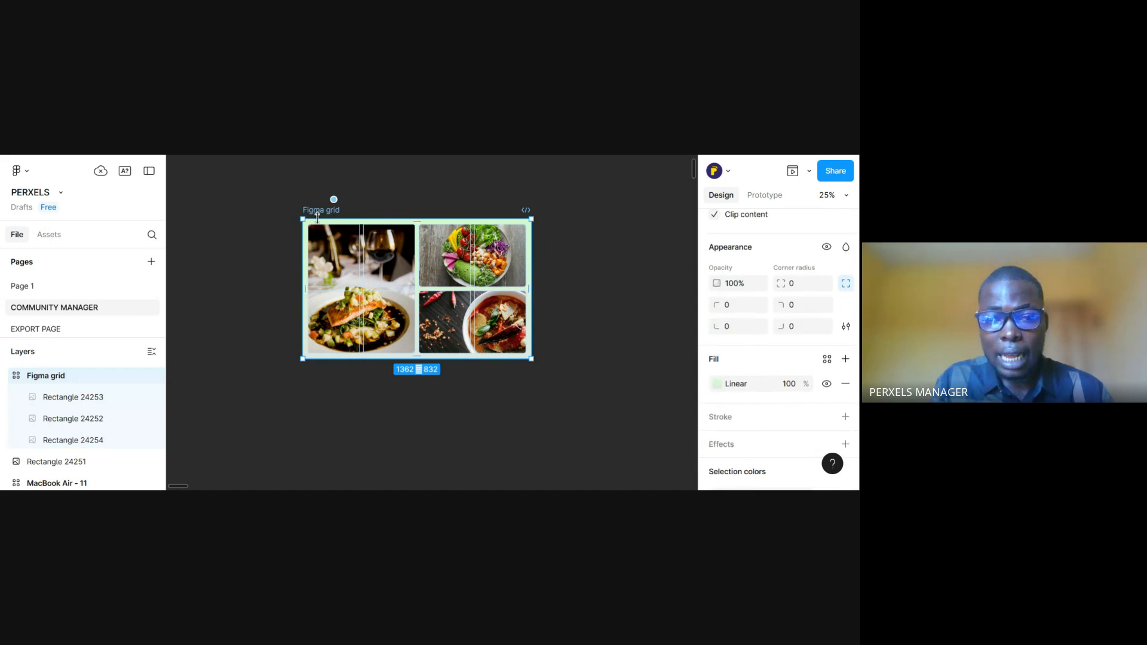
key("plus")
scroll(717, 329, "up", 1)
left_click_drag(718, 393, 732, 416)
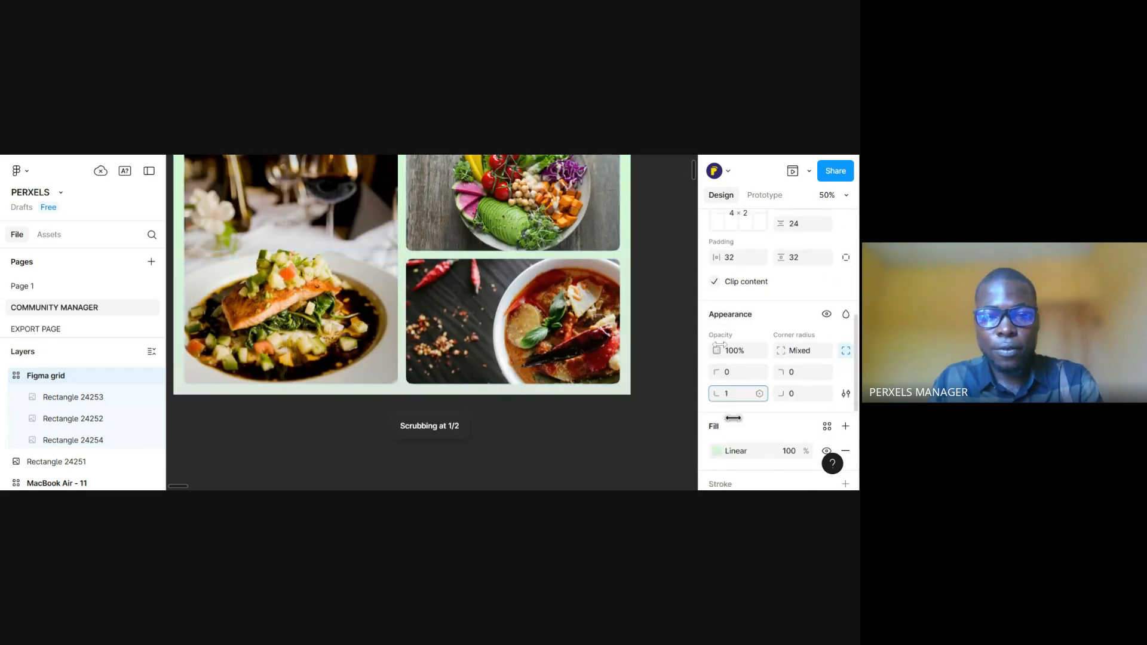
left_click_drag(516, 237, 541, 319)
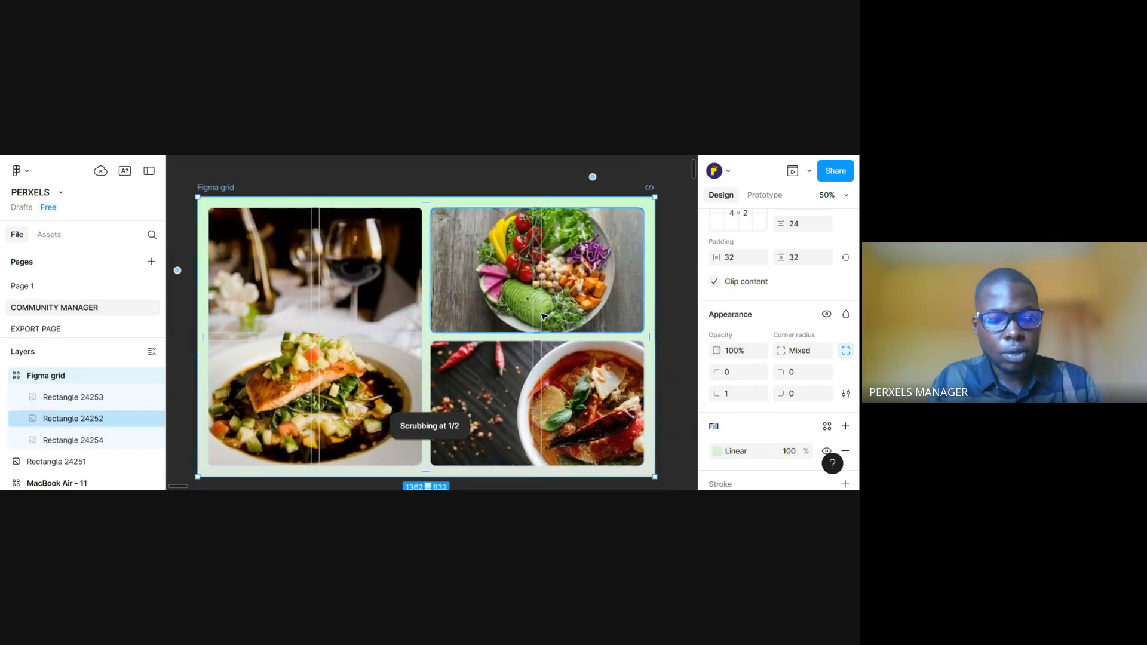
key("ctrl+z")
Try increasing the Figma grid frame's auto layout grid to 20 columns, and undo the change
scroll(779, 341, "down", 1)
scroll(778, 338, "down", 2)
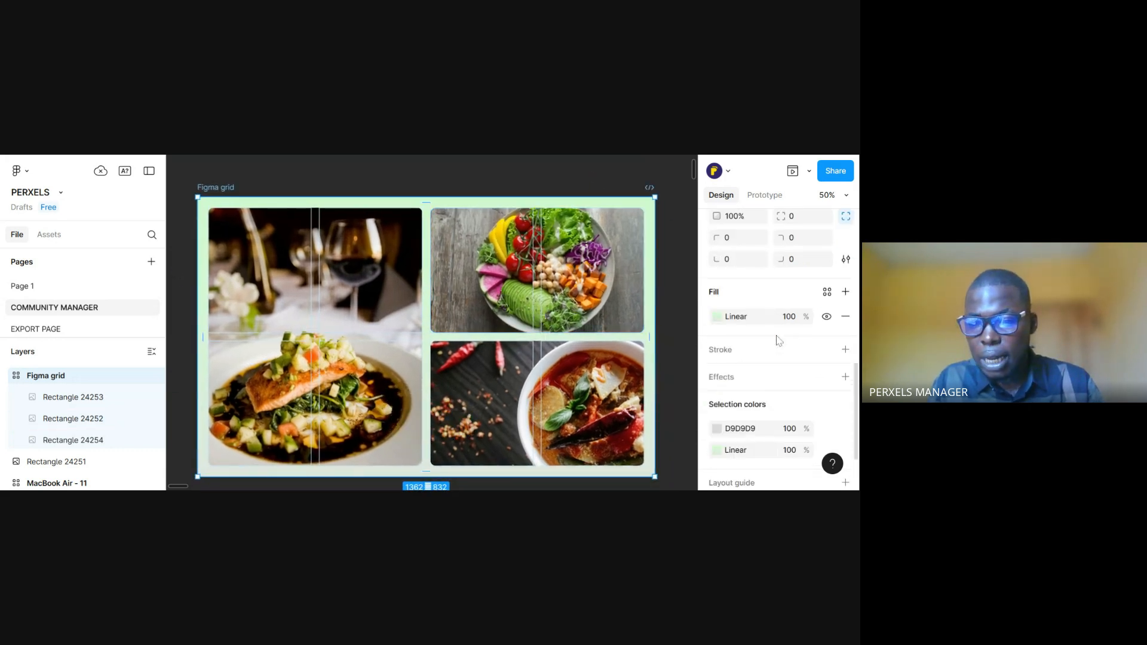
scroll(771, 333, "up", 2)
scroll(758, 329, "down", 1)
scroll(757, 327, "down", 1)
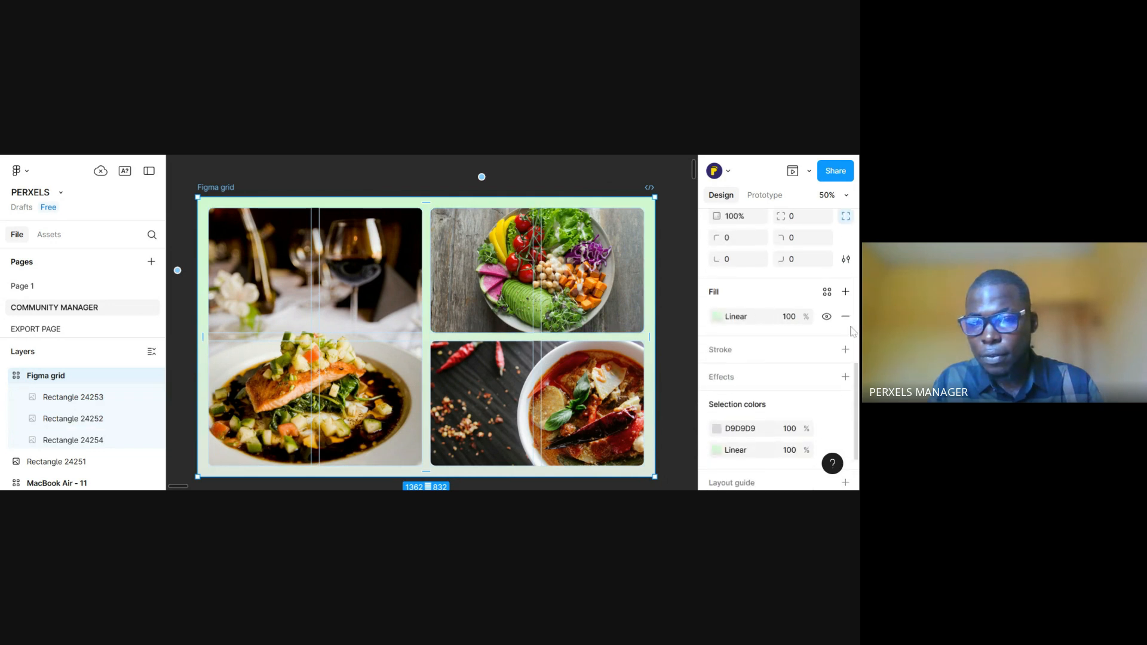
scroll(851, 335, "up", 3)
scroll(777, 322, "up", 3)
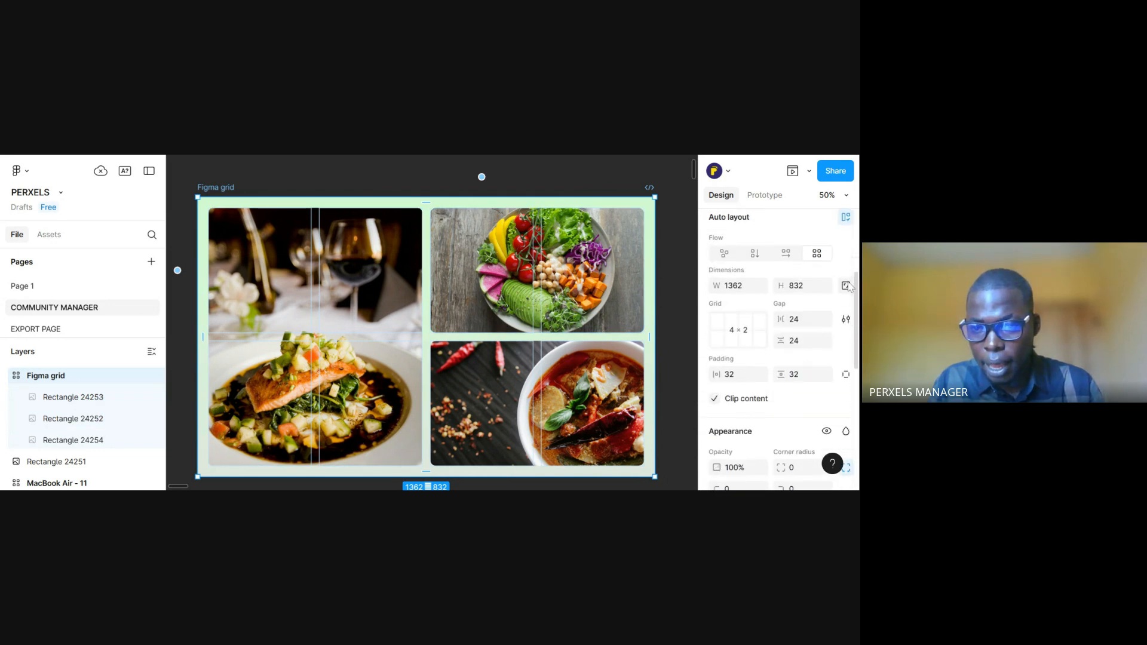
left_click(736, 335)
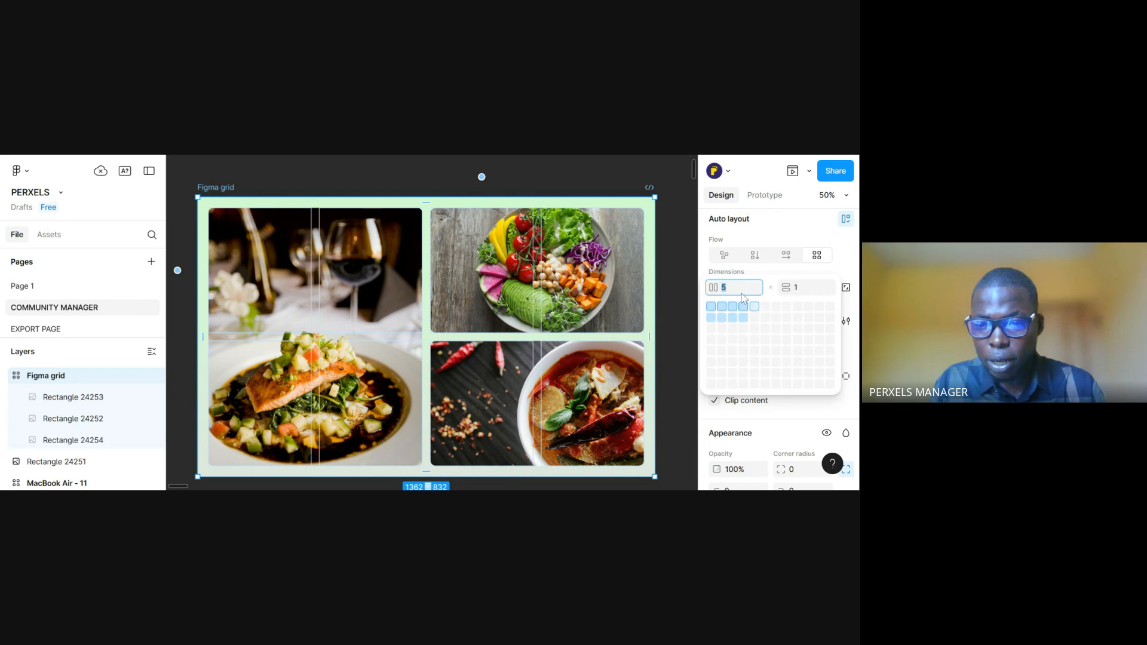
type("7")
key("Up")
key("Up")
key("Up")
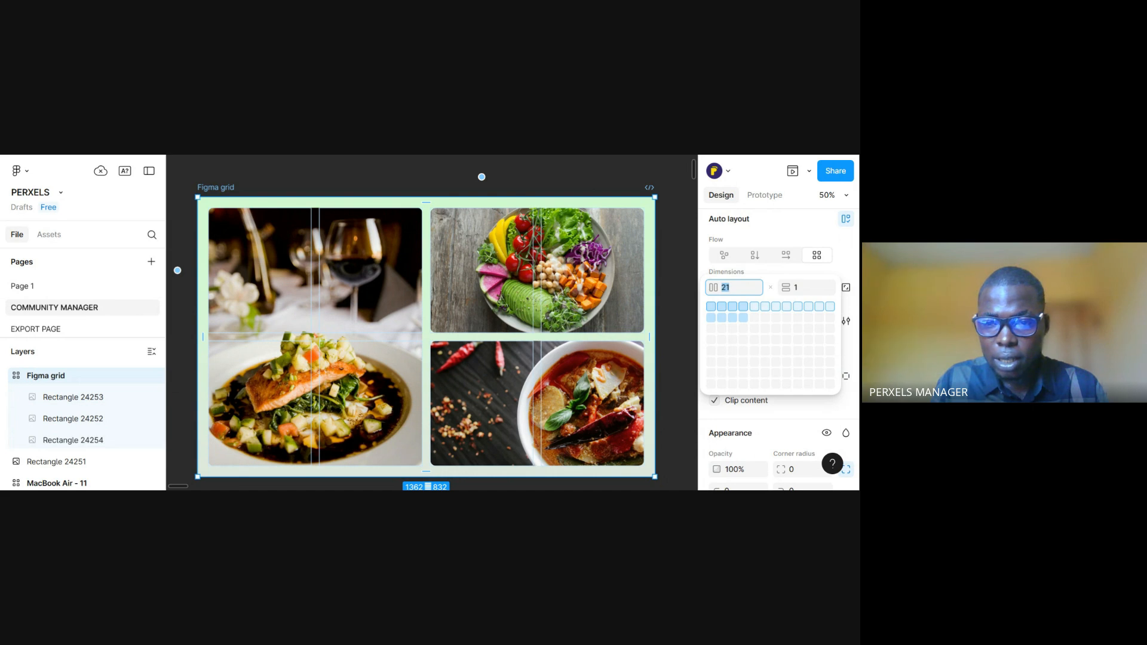
key("Return")
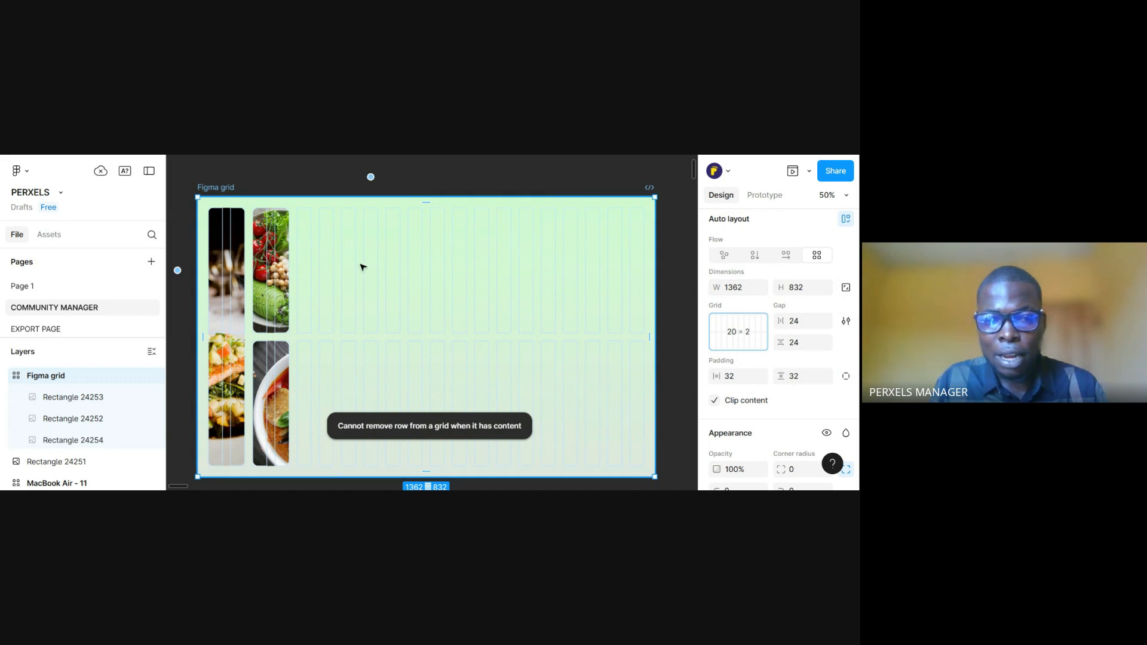
key("ctrl+z")
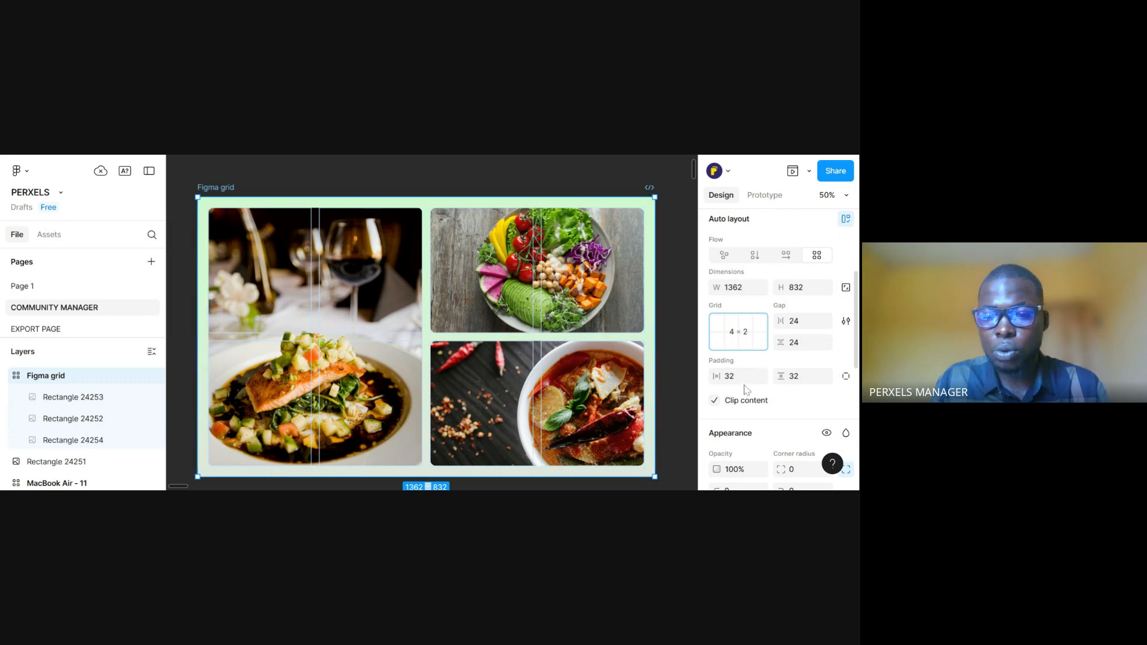
Narrow the Figma grid frame to about 1354 wide
left_click_drag(541, 375, 539, 363)
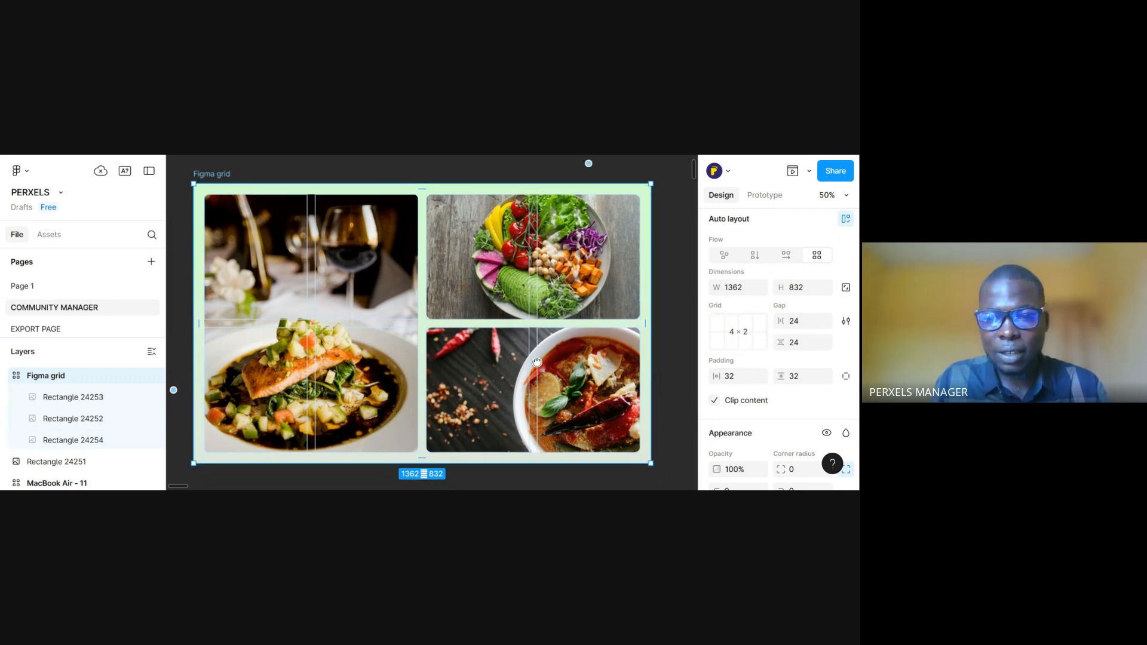
left_click_drag(431, 307, 436, 309)
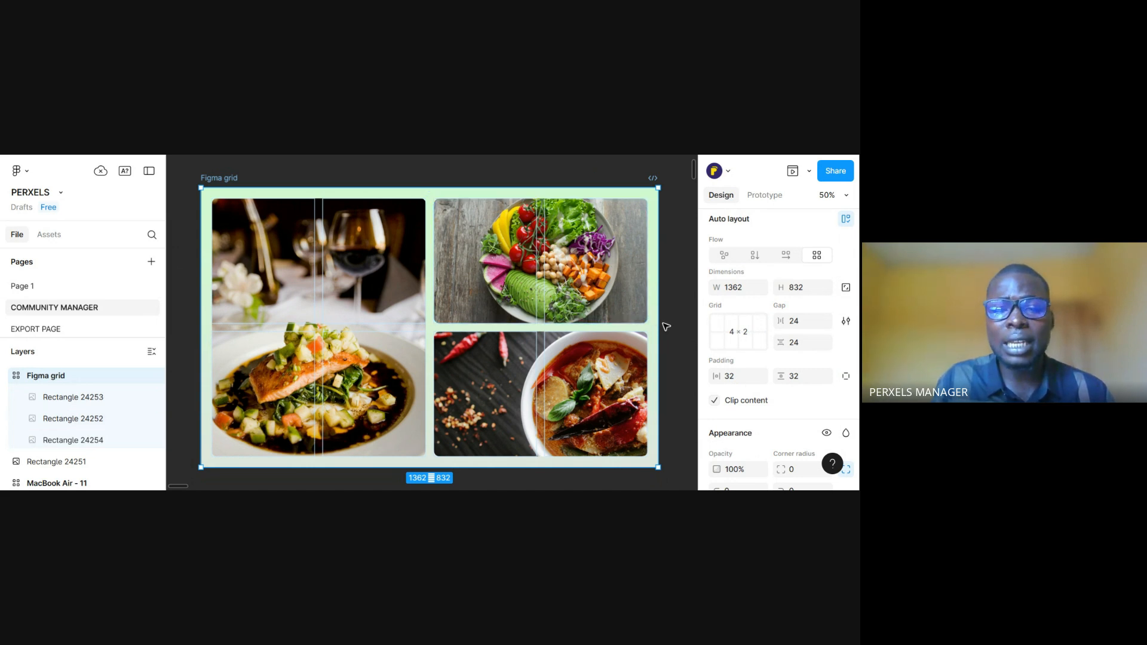
left_click_drag(658, 326, 668, 371)
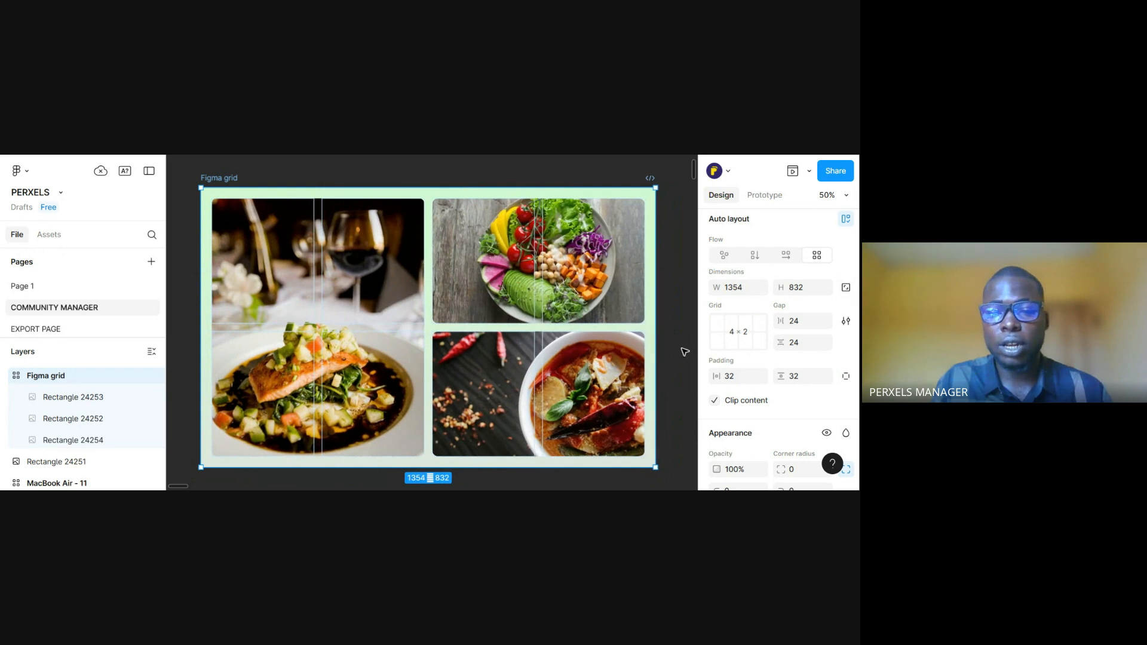
left_click(616, 361)
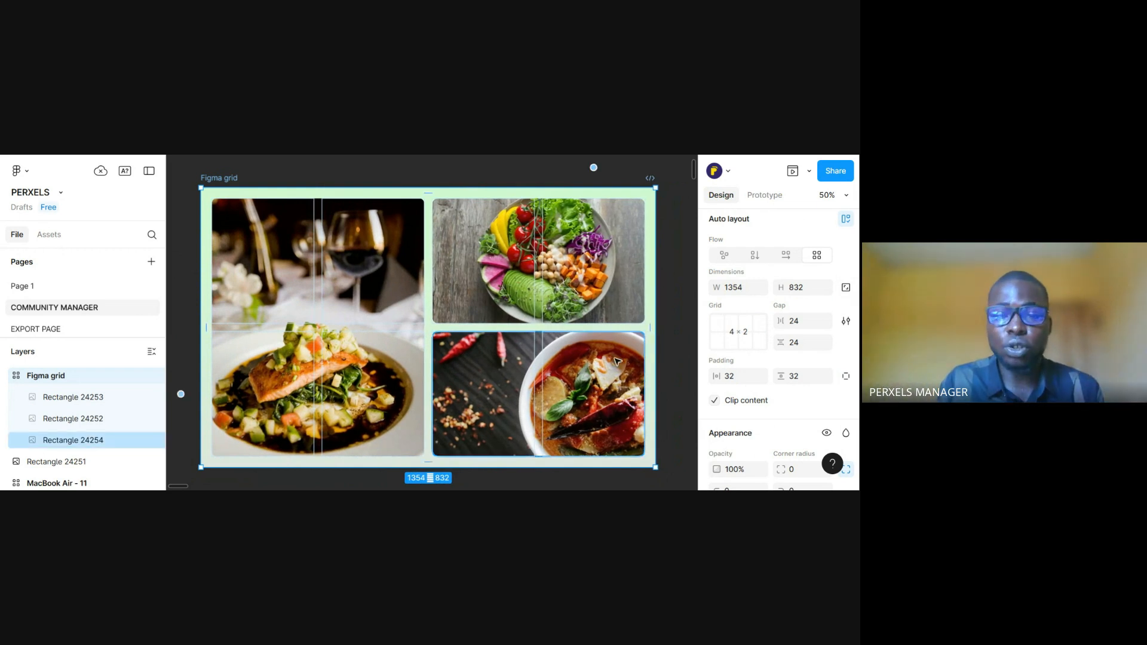